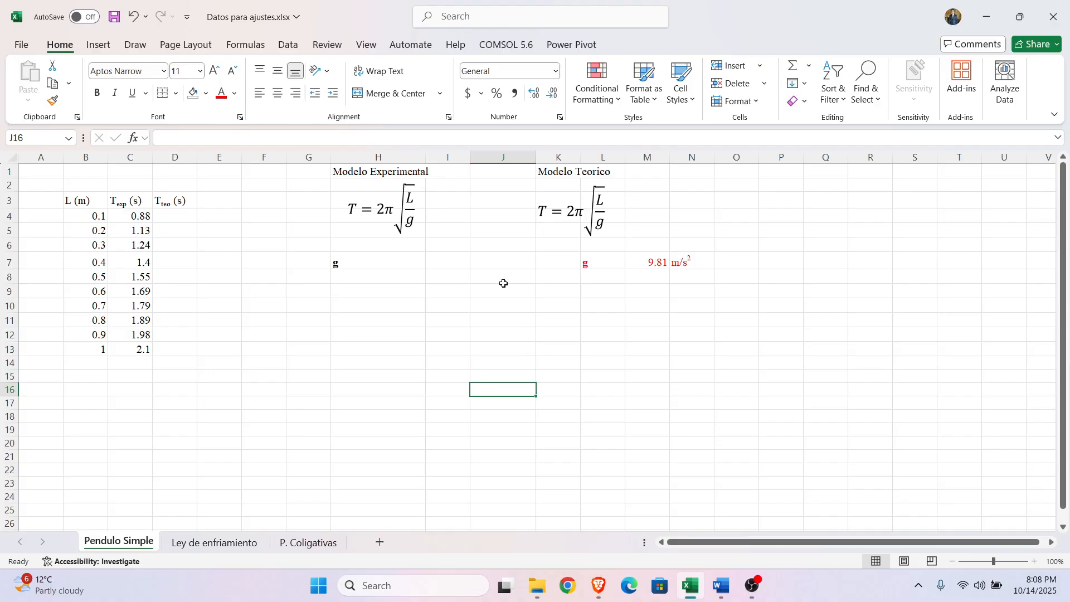
Step: Examine the experimental model equation for the pendulum period, including its 2π factor and the L/g root
left_click(371, 333)
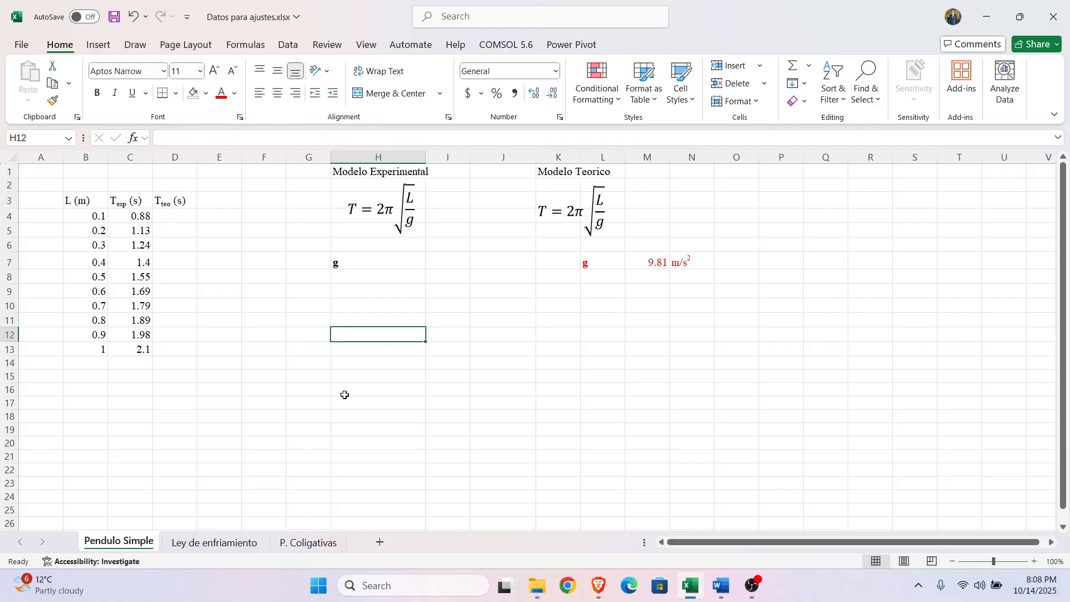
left_click(235, 393)
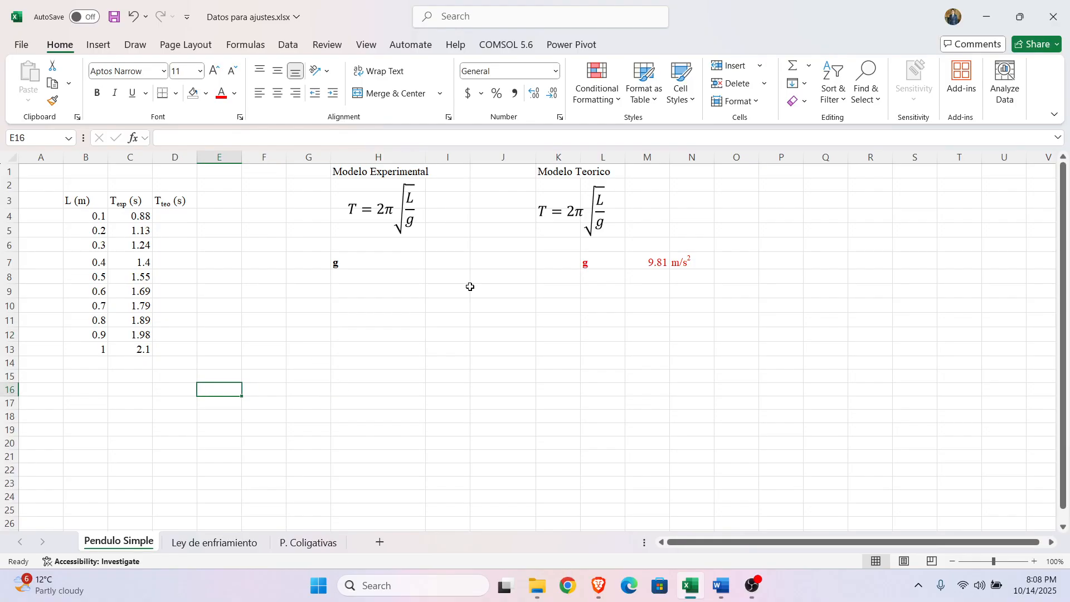
left_click(351, 208)
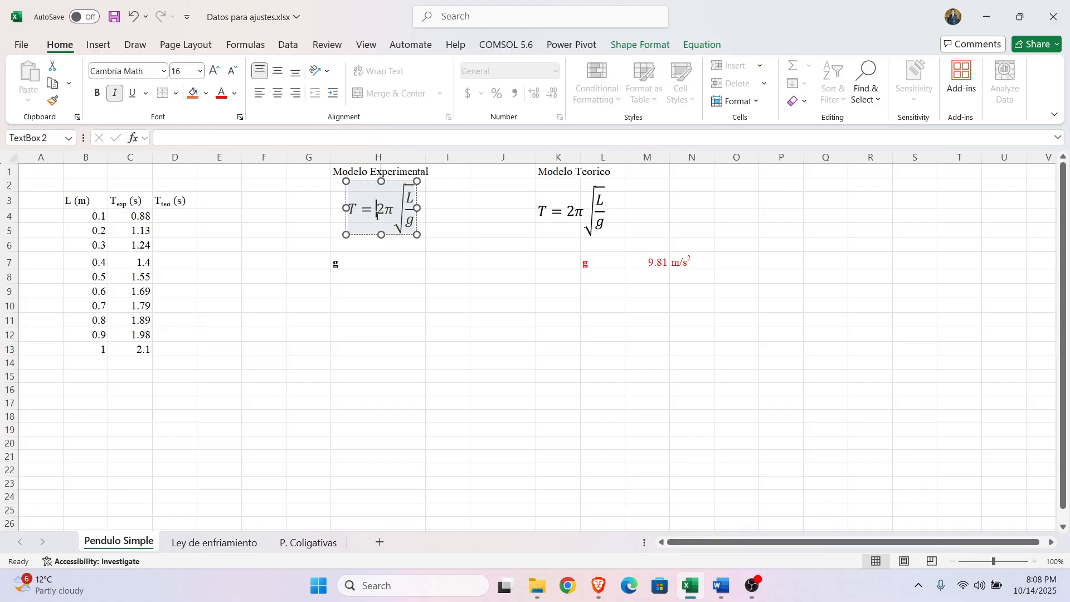
left_click(347, 193)
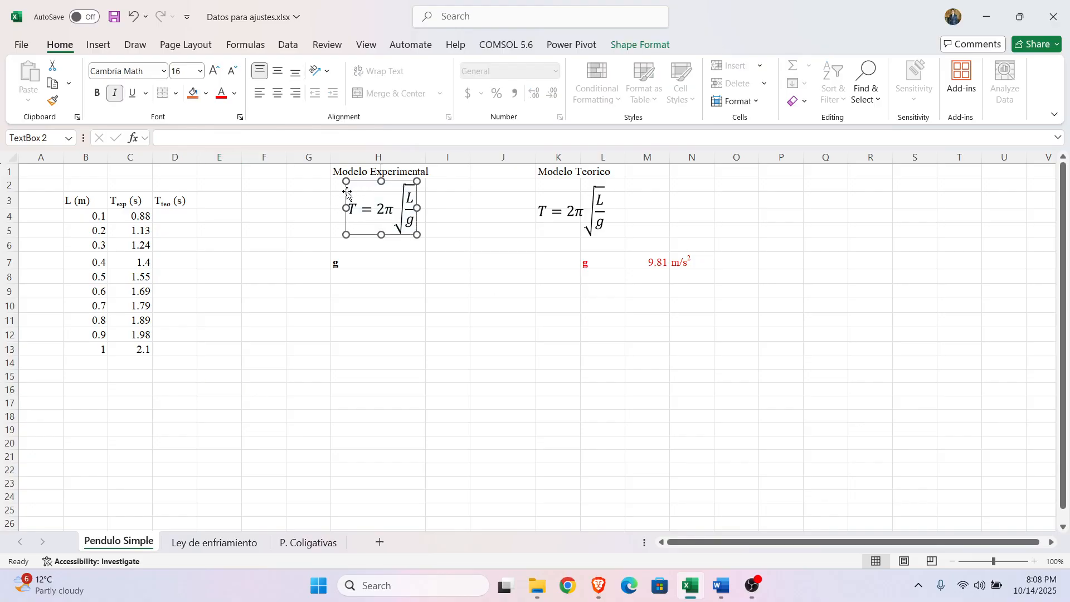
left_click(354, 208)
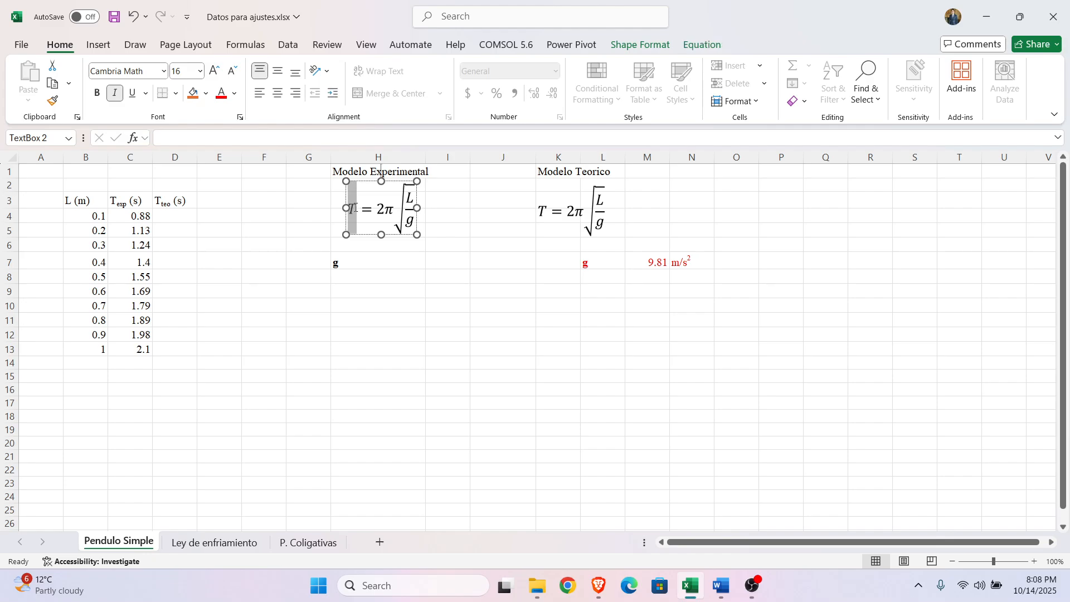
left_click(383, 215)
left_click_drag(383, 215, 411, 210)
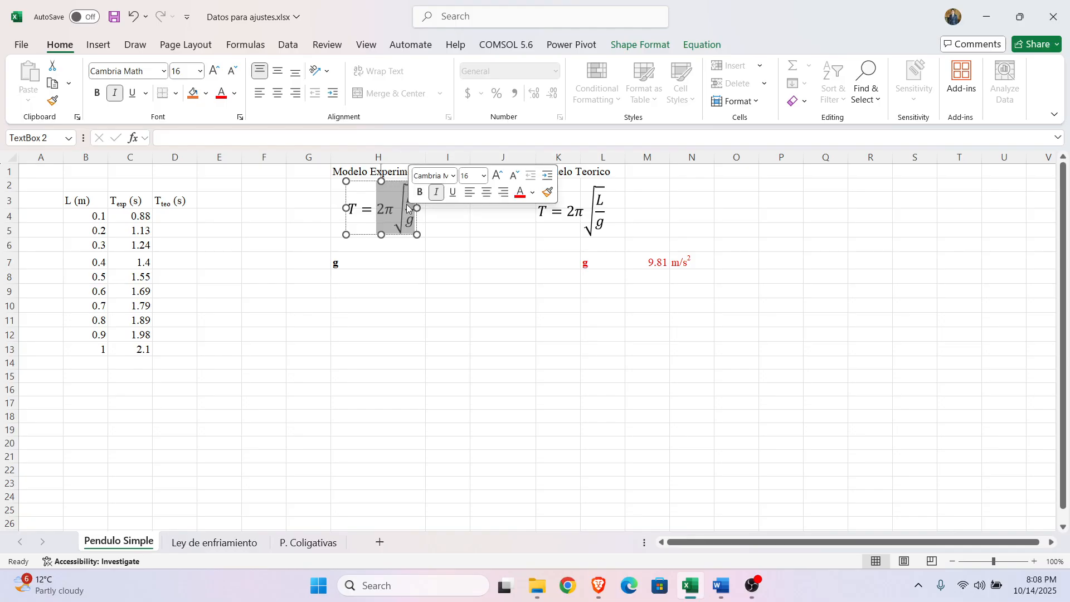
left_click(407, 202)
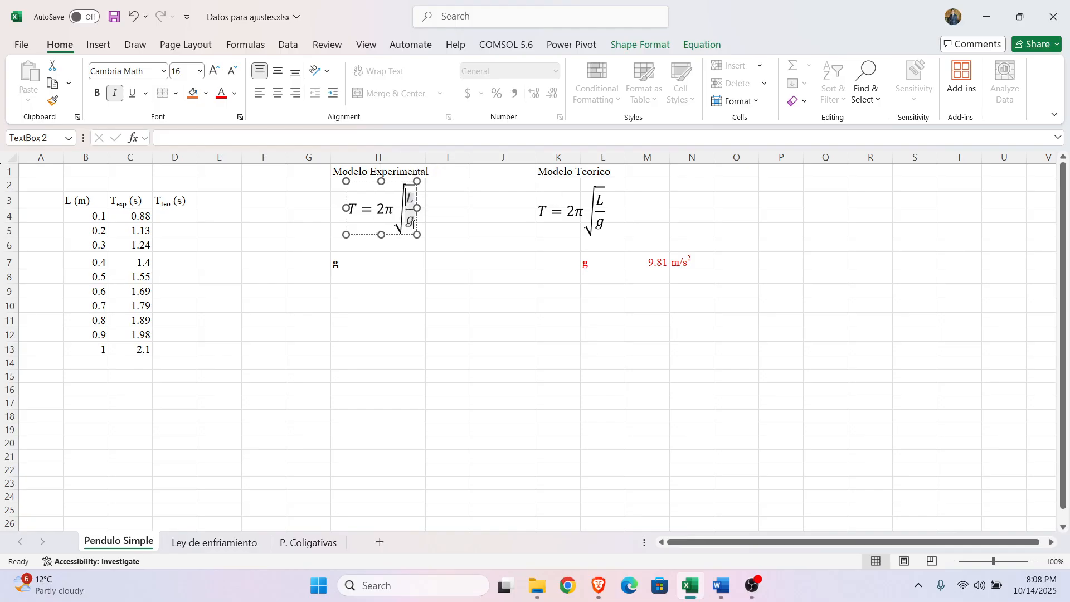
left_click(473, 319)
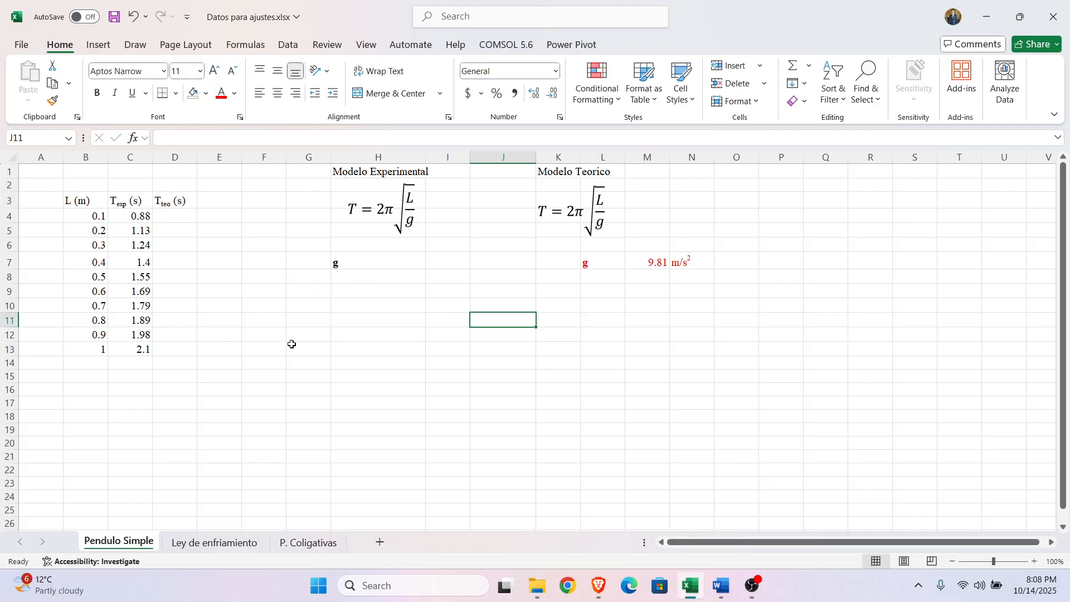
Step: Examine the pendulum length and experimental period columns in B3:C13
left_click_drag(81, 202, 123, 354)
left_click(244, 388)
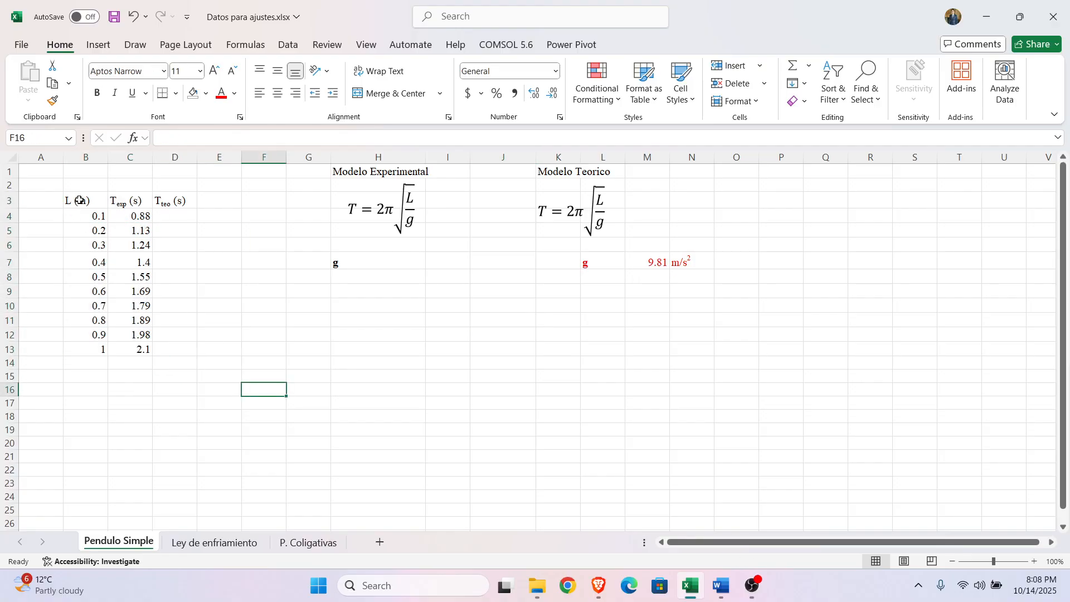
left_click_drag(79, 202, 91, 350)
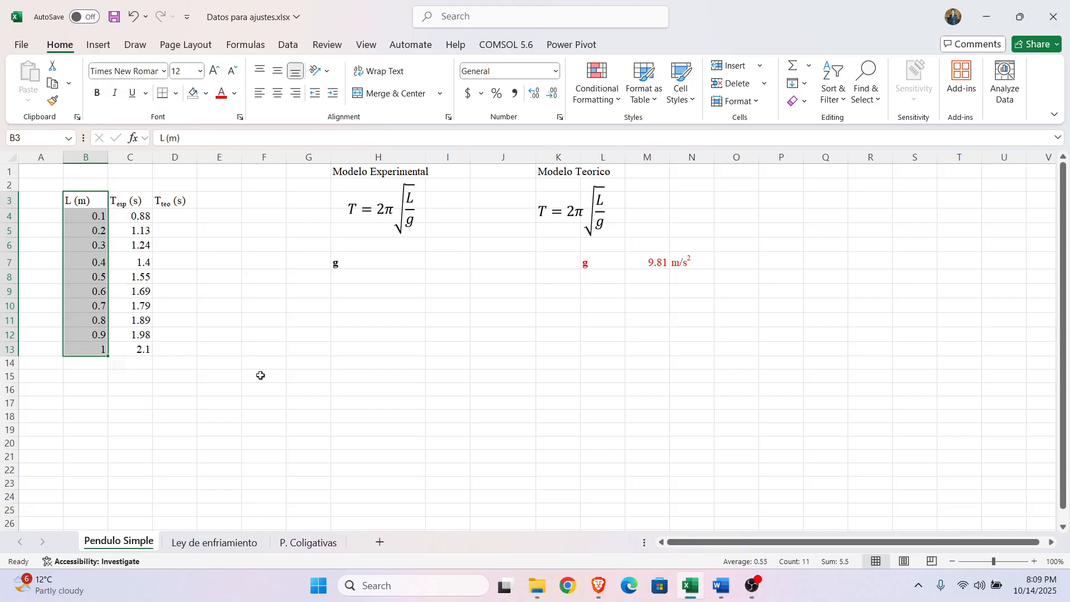
left_click(144, 416)
left_click_drag(84, 200, 88, 353)
left_click(262, 388)
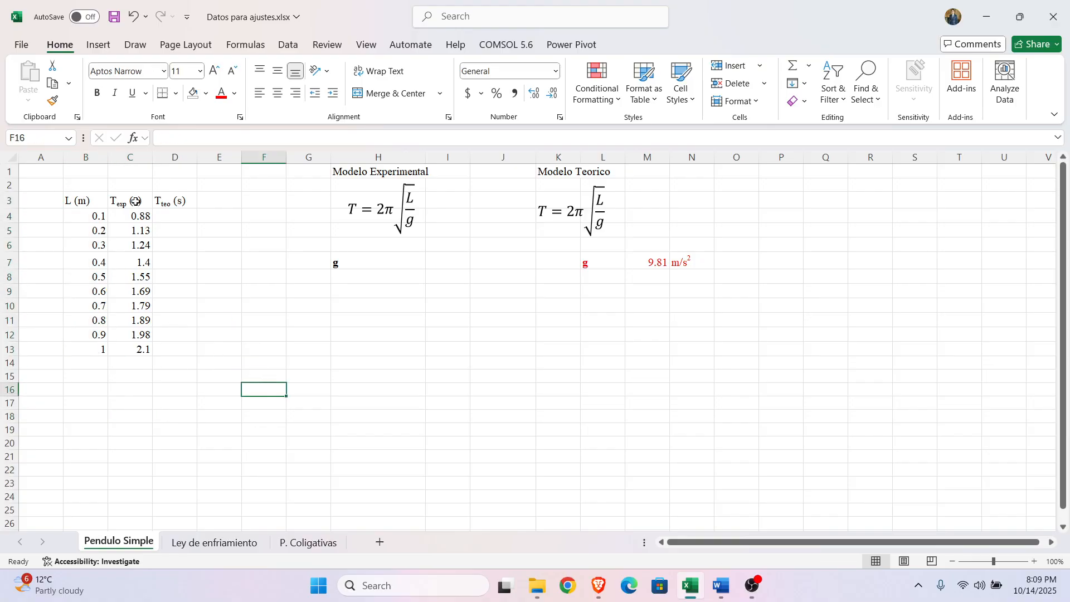
left_click_drag(135, 201, 137, 350)
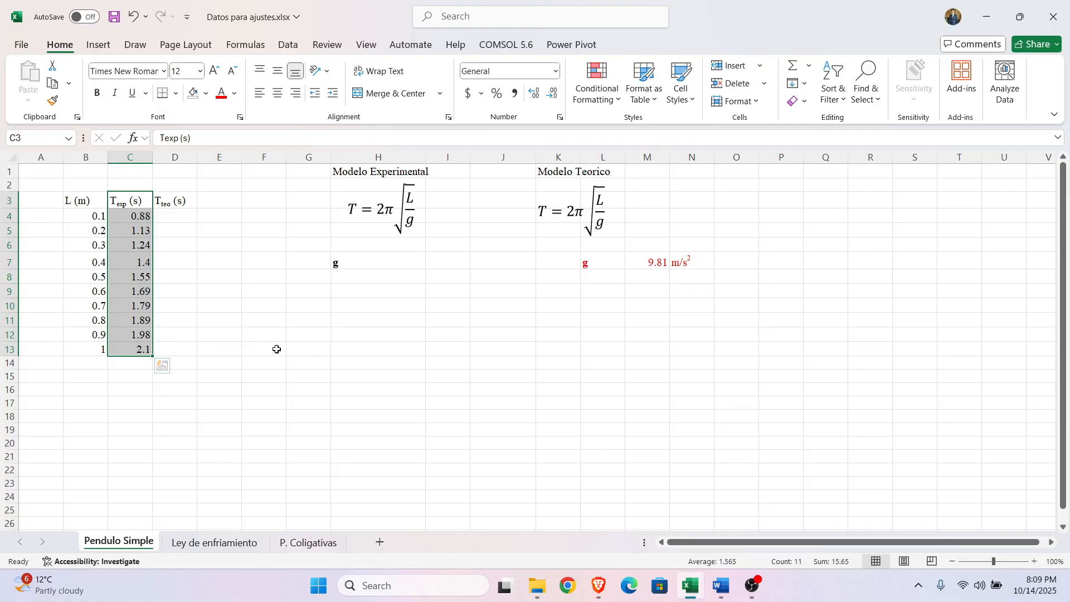
left_click(142, 402)
left_click_drag(134, 201, 144, 352)
left_click(259, 363)
left_click_drag(85, 203, 149, 347)
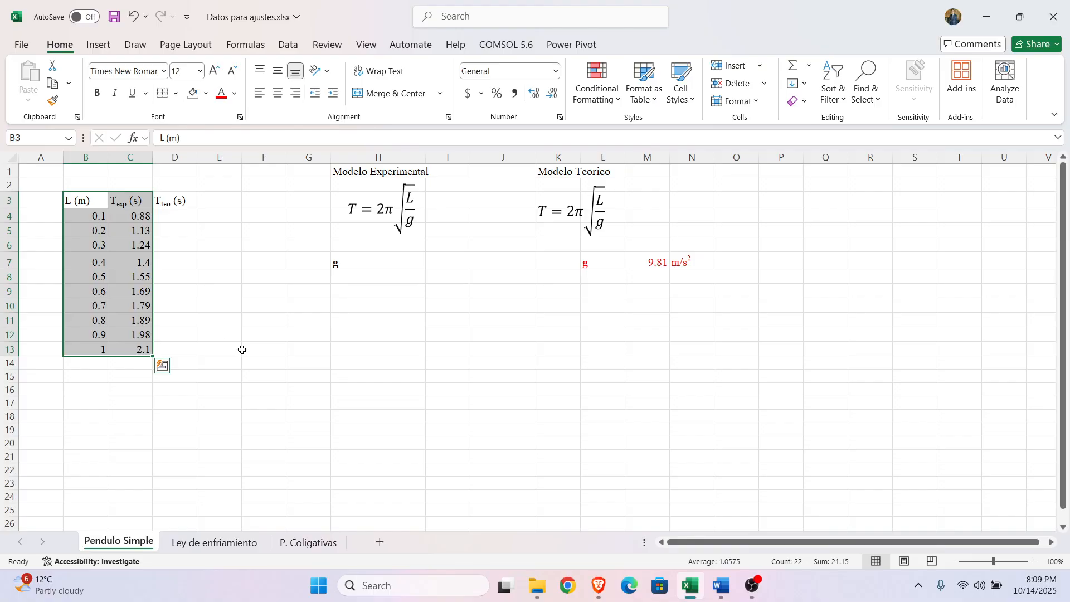
left_click(411, 363)
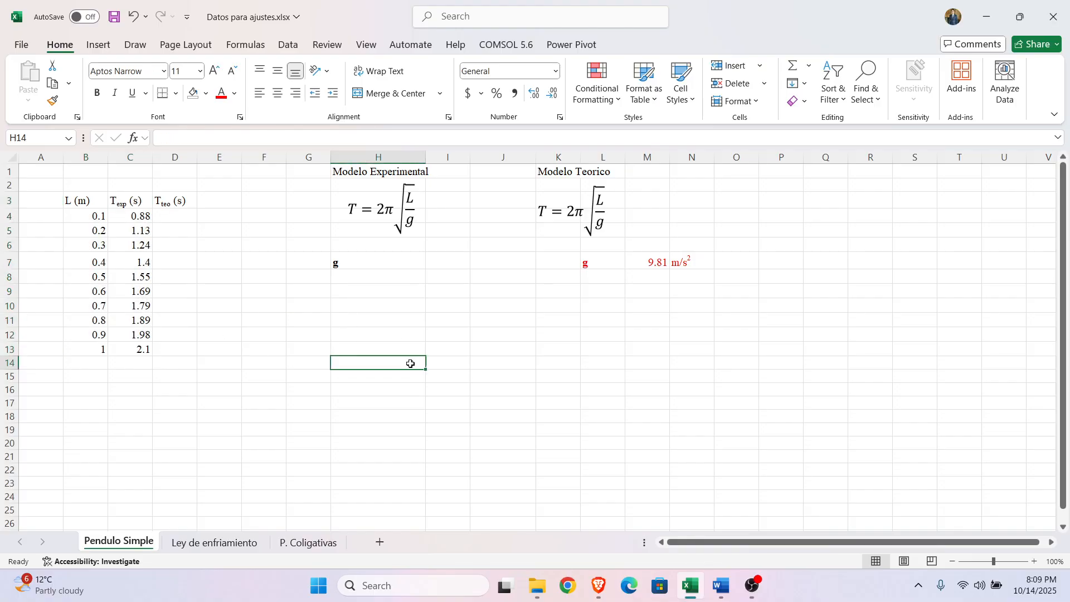
Step: Examine the empty theoretical period column, the theoretical model equation and the gravity value in M7
left_click(174, 218)
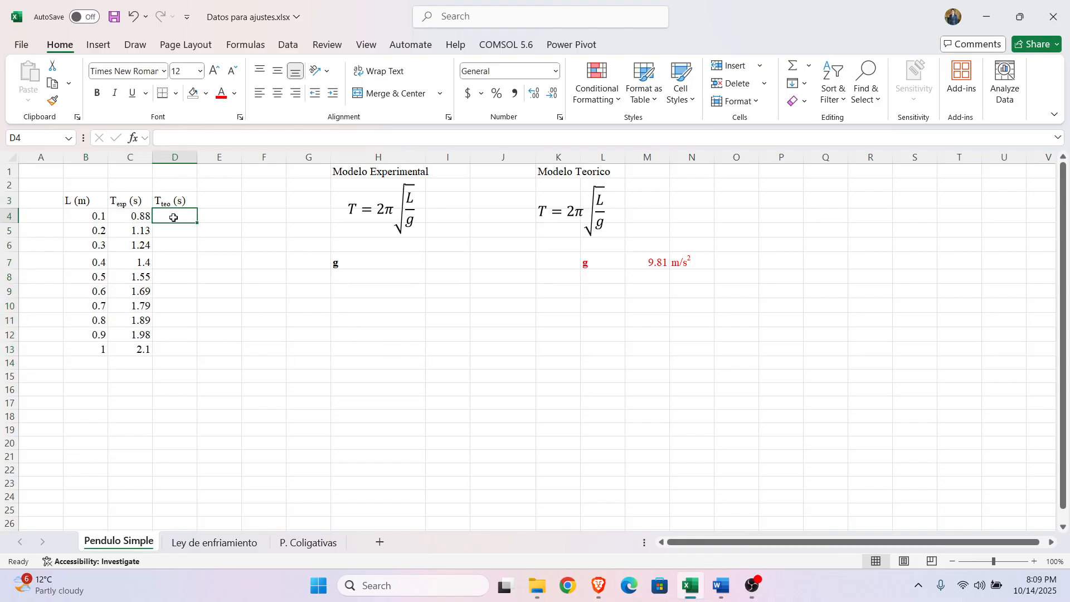
left_click(514, 406)
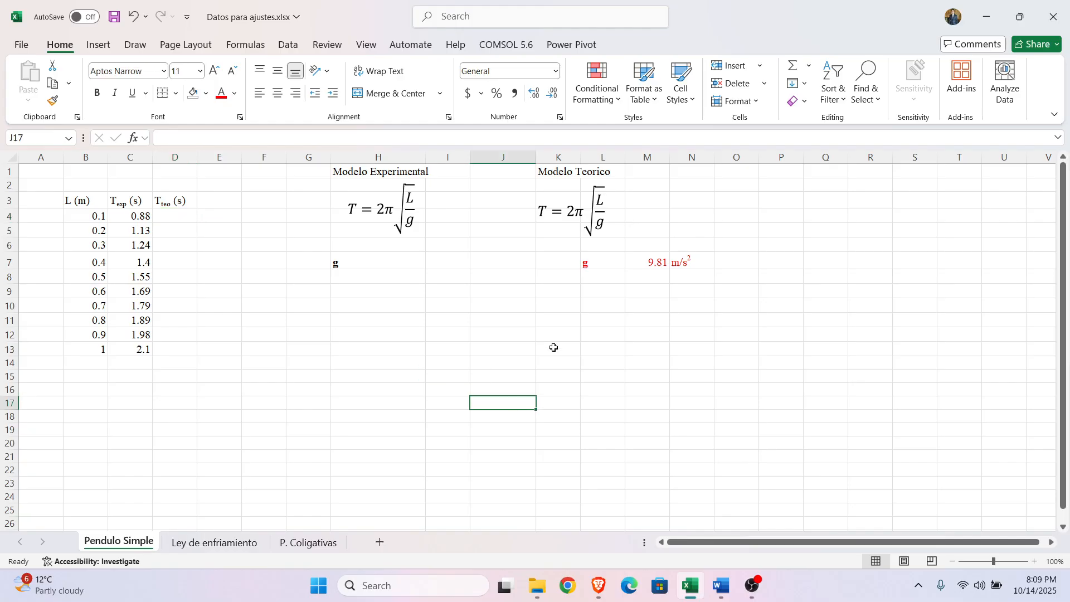
left_click(580, 213)
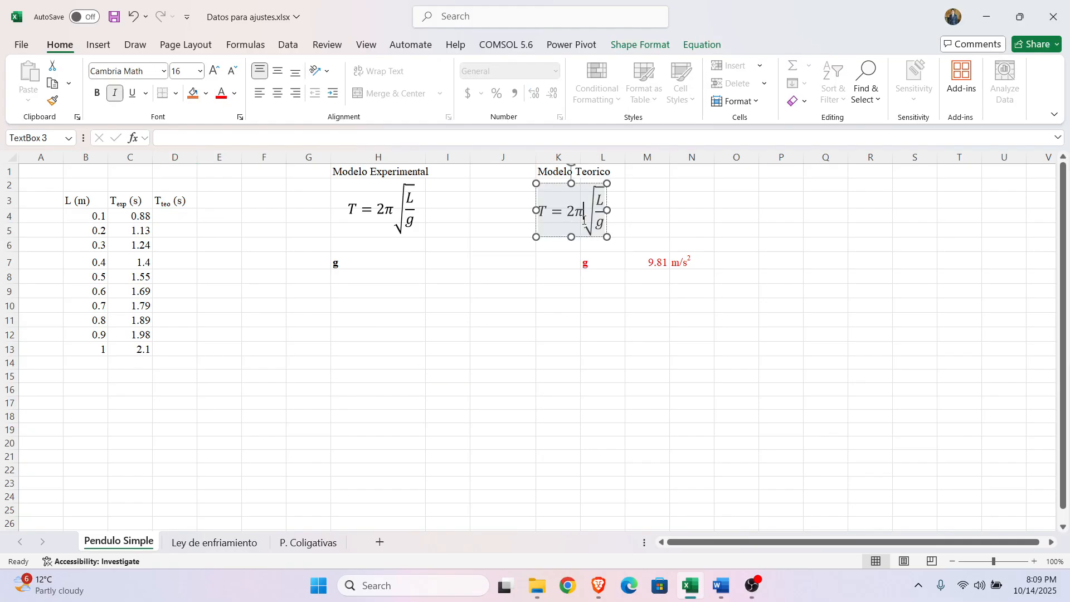
left_click(585, 239)
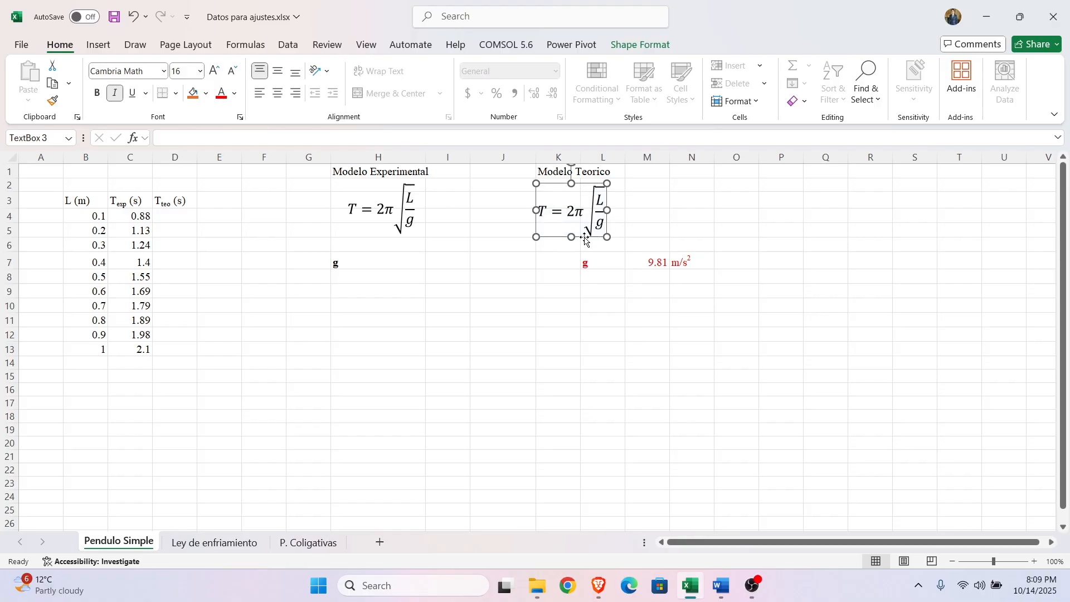
left_click(635, 263)
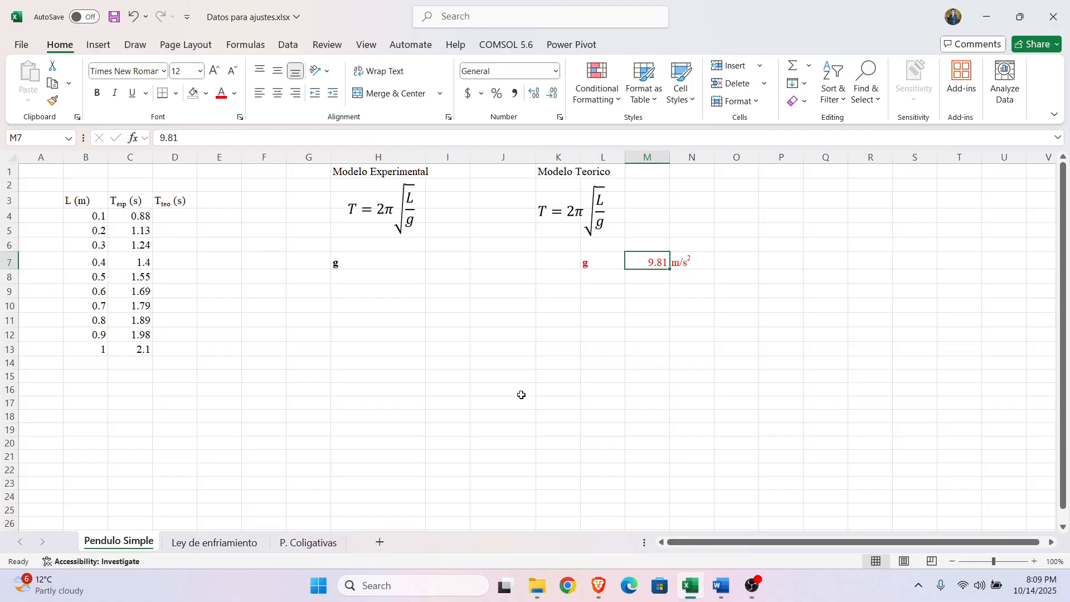
left_click(359, 401)
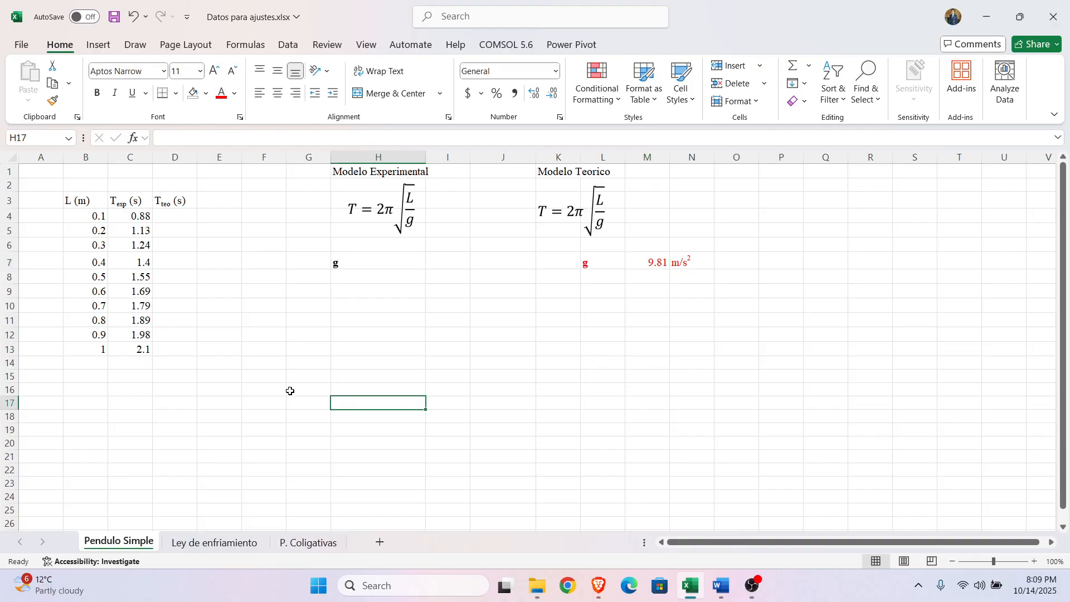
left_click(181, 215)
left_click(79, 217)
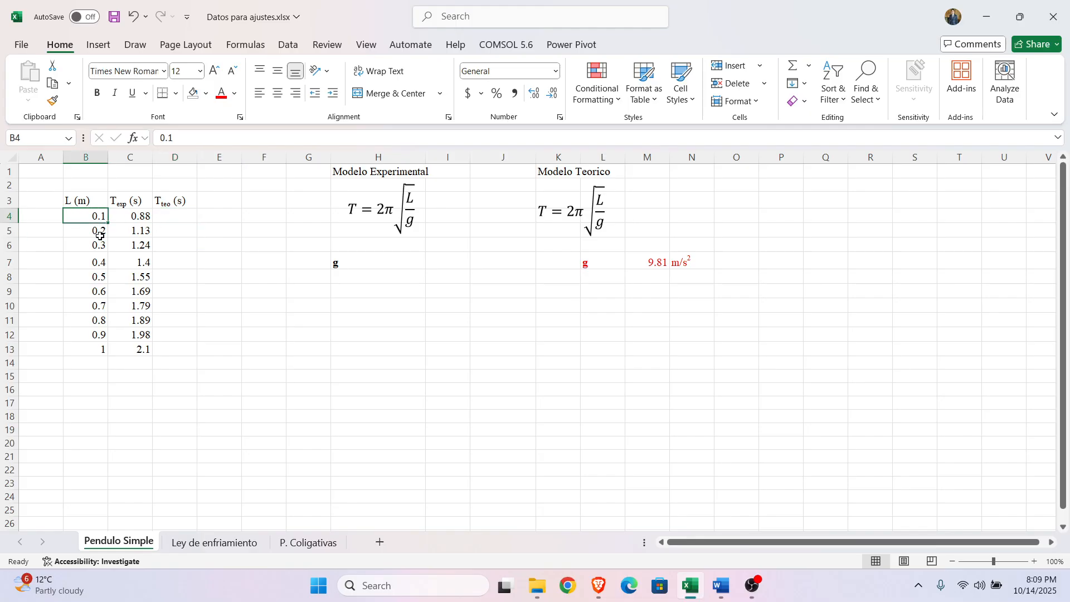
key("Left")
key("Up")
key("Down")
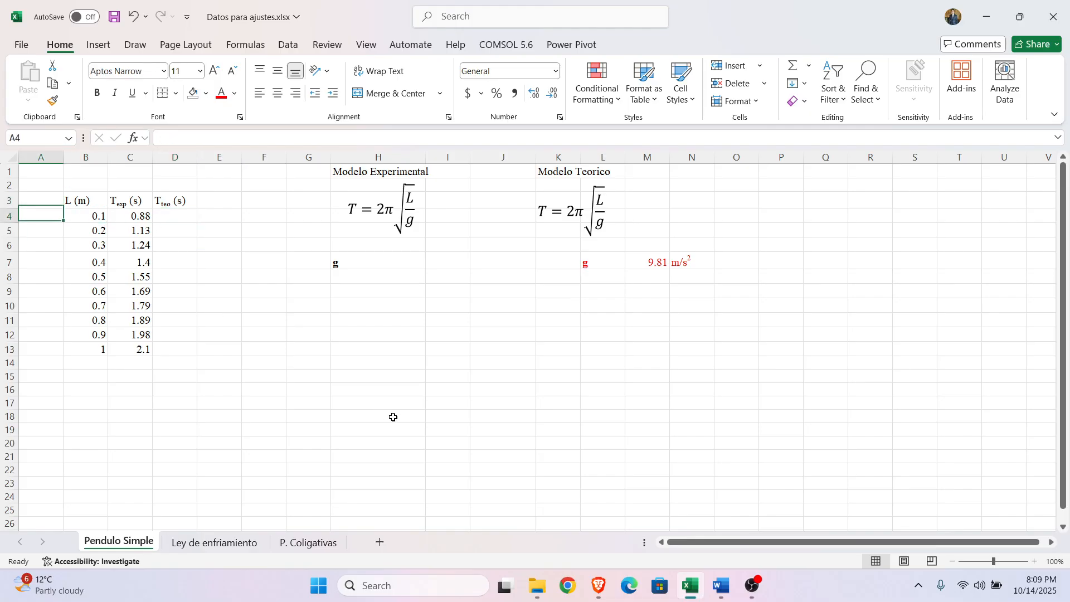
key("Right")
key("Right")
key("Right")
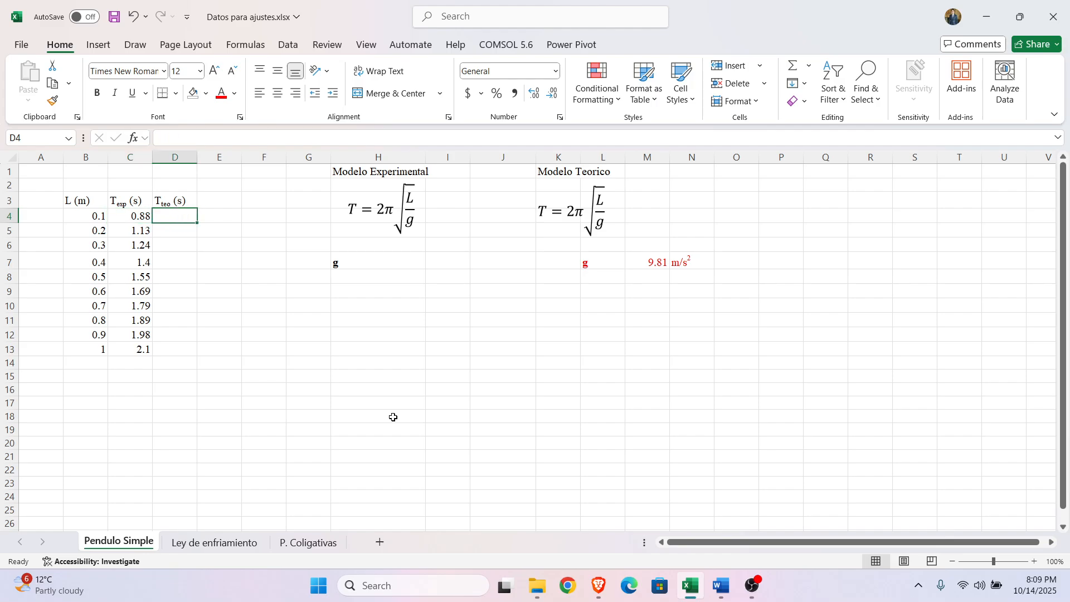
left_click(326, 415)
left_click(186, 207)
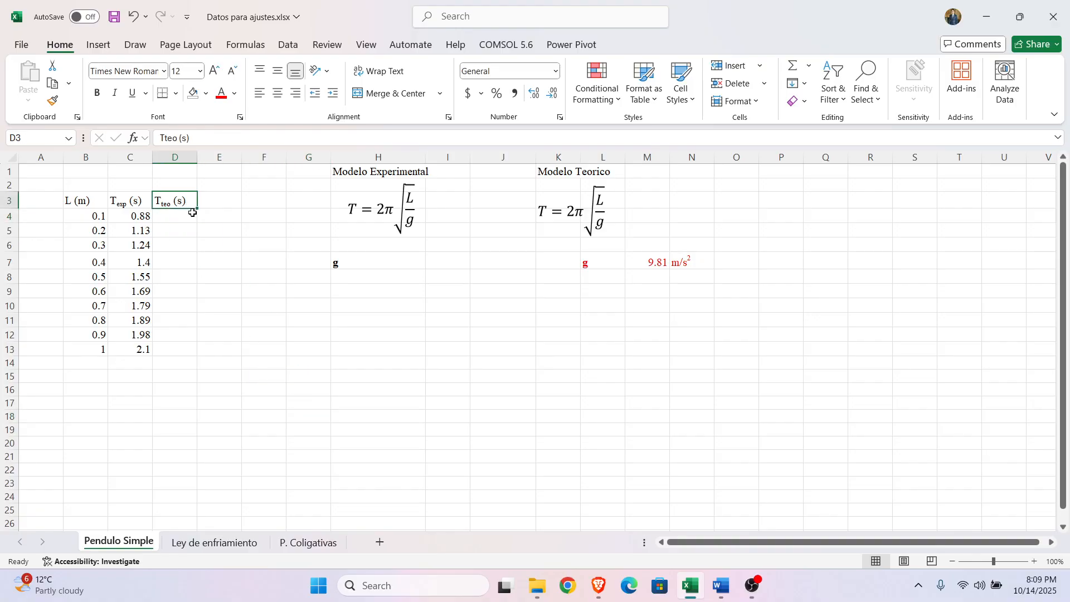
Step: Start the theoretical period formula in D4 with =2*PI()
left_click(186, 218)
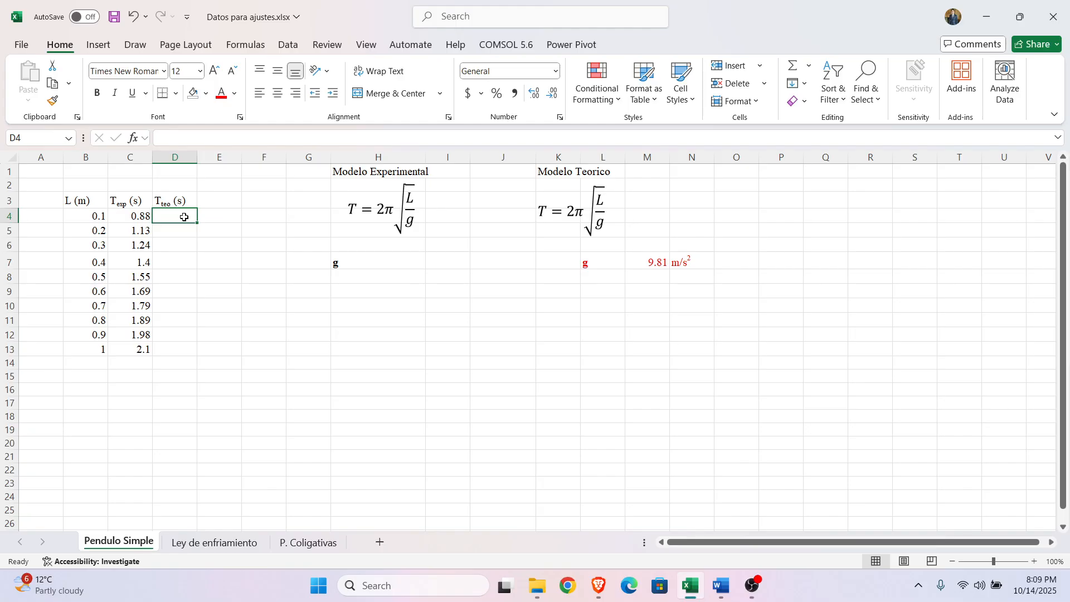
type("=")
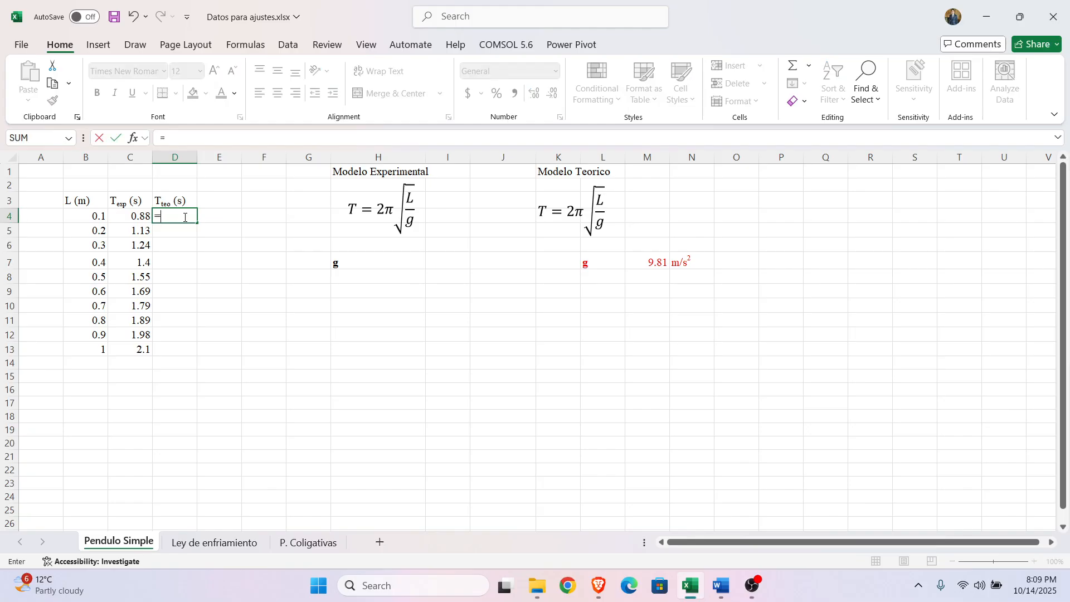
left_click(200, 140)
type("2")
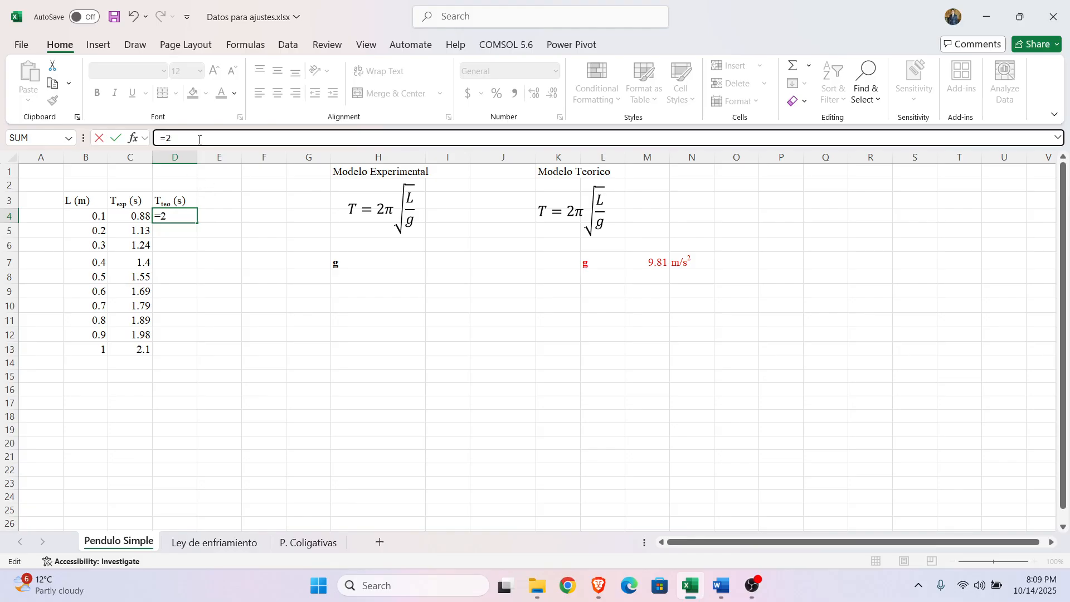
type("*PI")
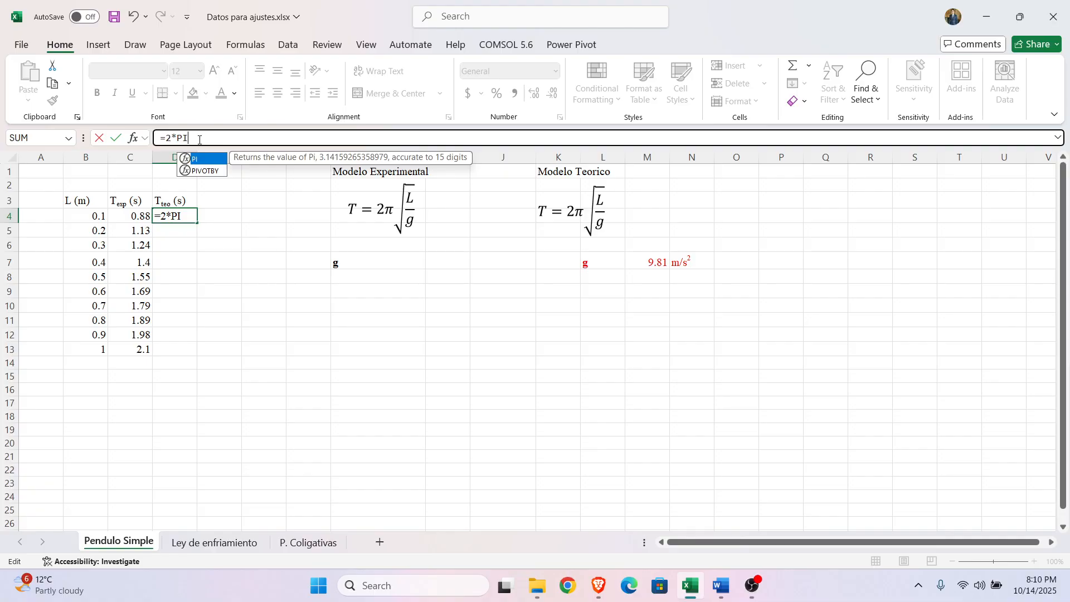
type("(")
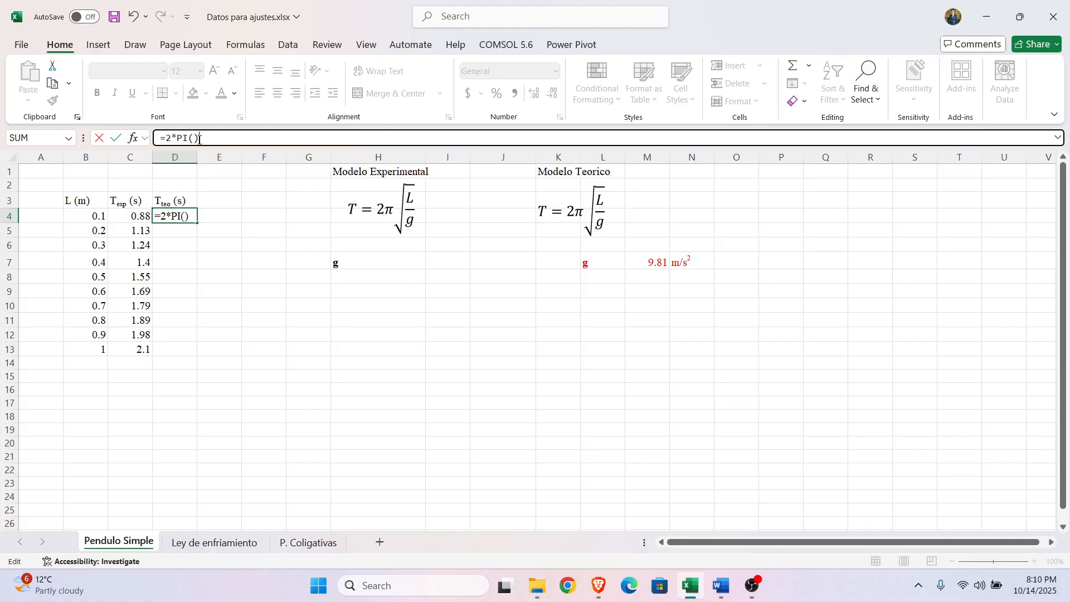
key("BackSpace")
key("BackSpace")
key("BackSpace")
type("PI")
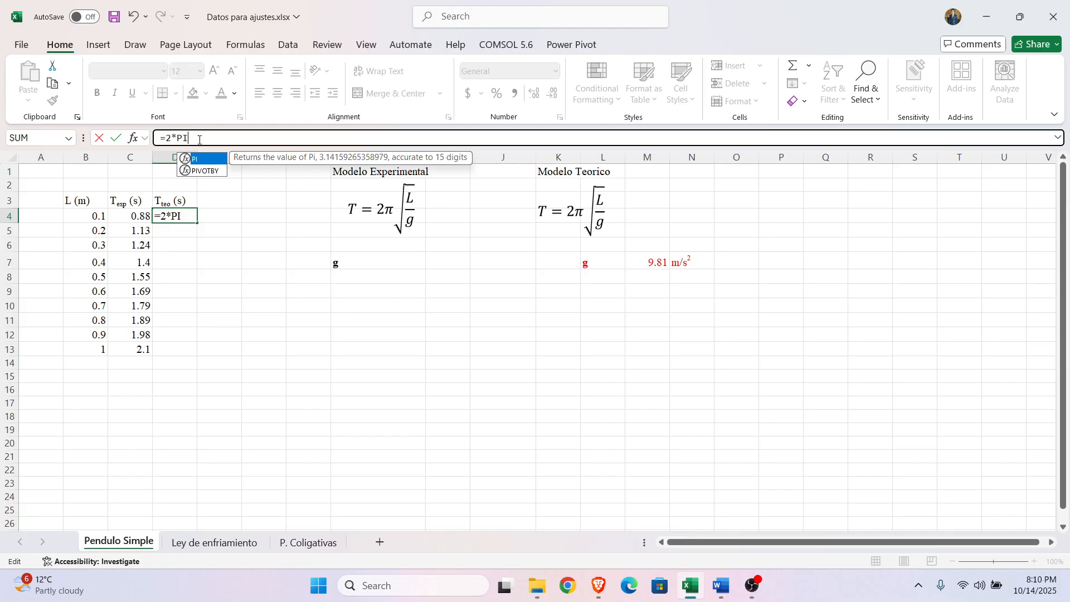
type("()*")
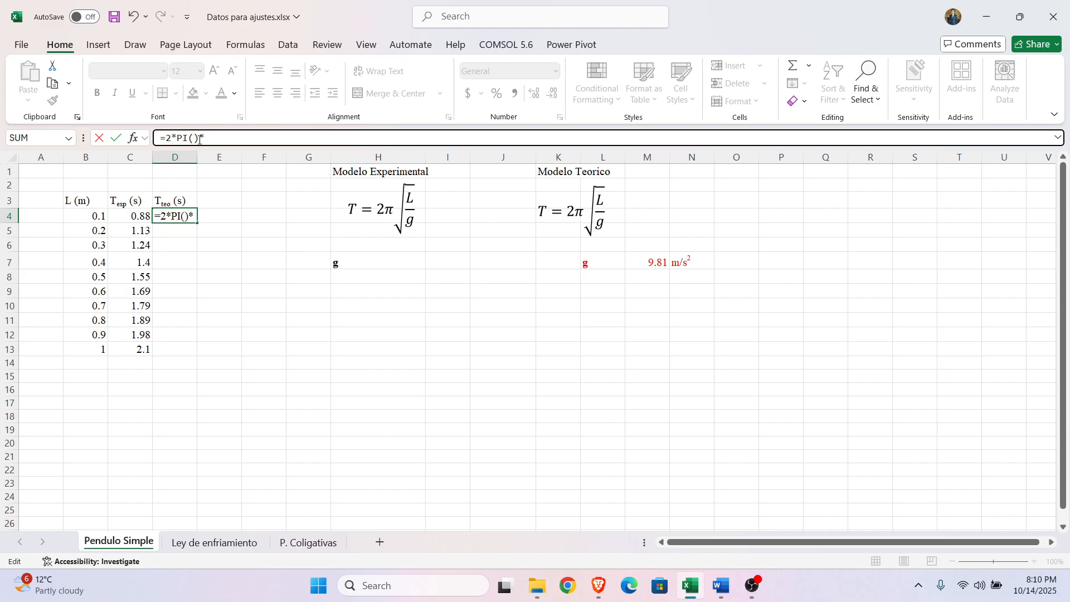
Step: Complete the theoretical period formula in D4 as =2*PI()*SQRT(B4/M7), taking the length from B4 and gravity from M7
type("sqrt")
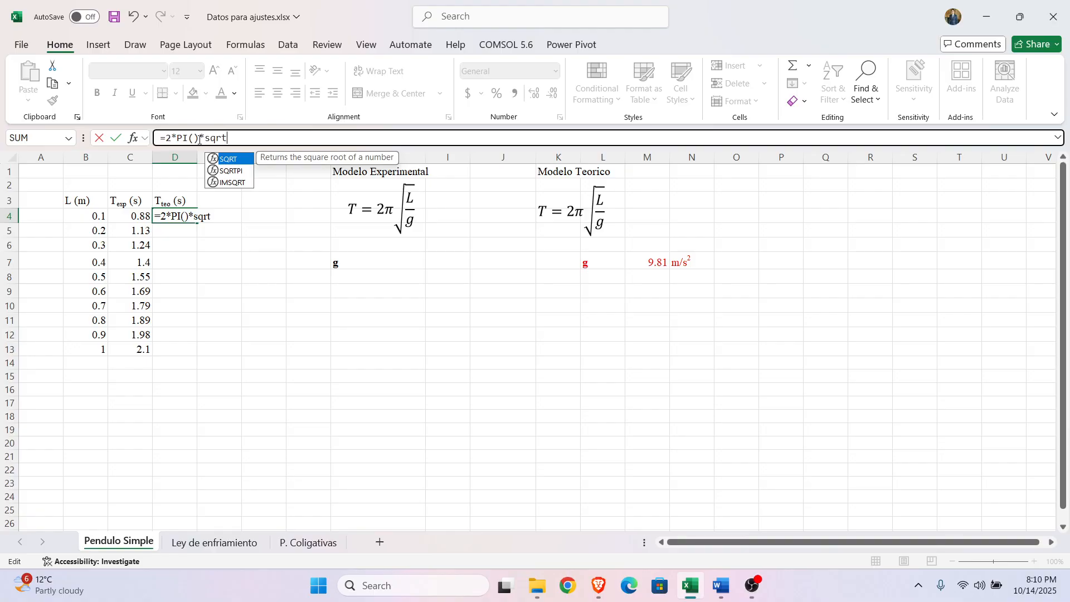
type("(")
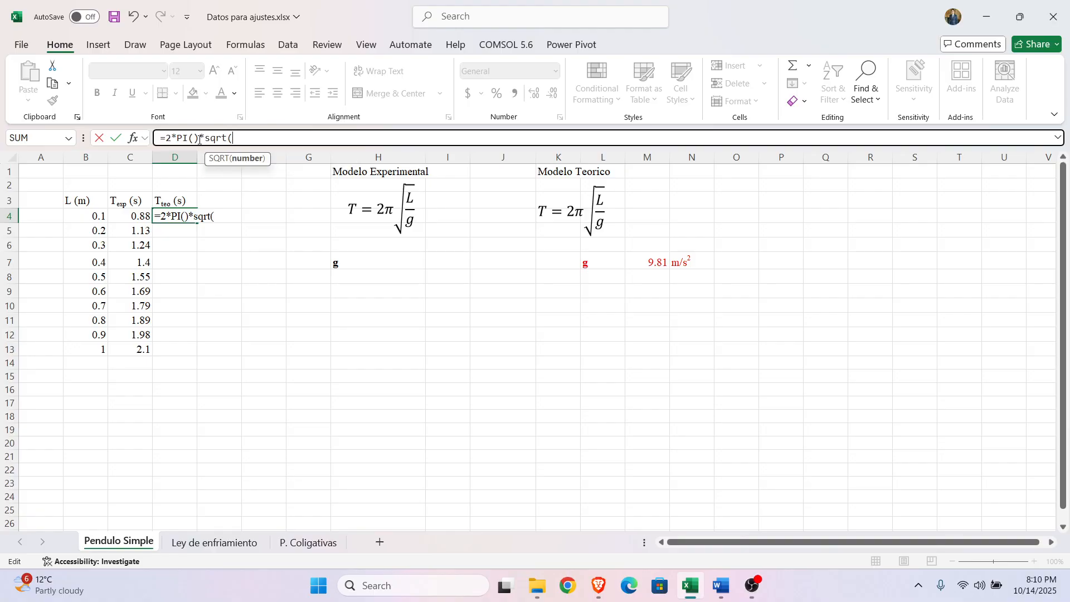
left_click(81, 214)
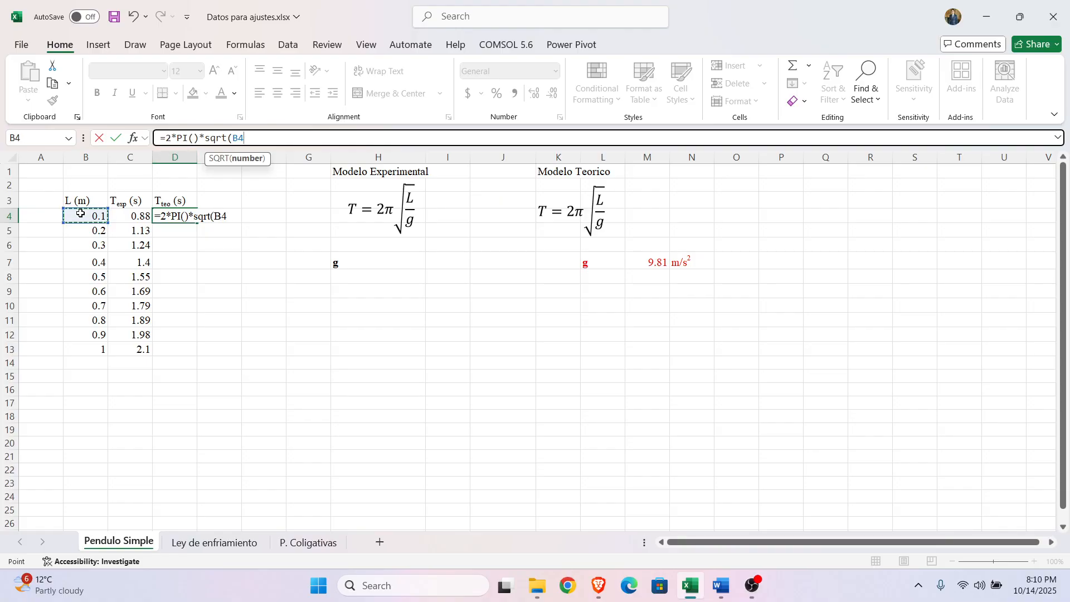
type("/")
left_click(648, 261)
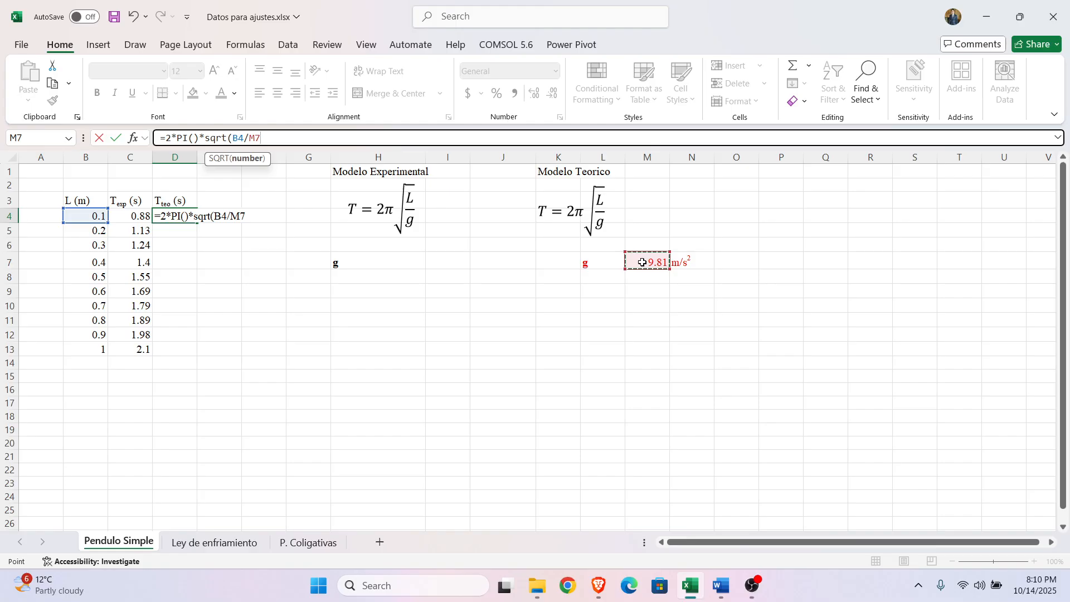
left_click(276, 139)
type(")")
key("Return")
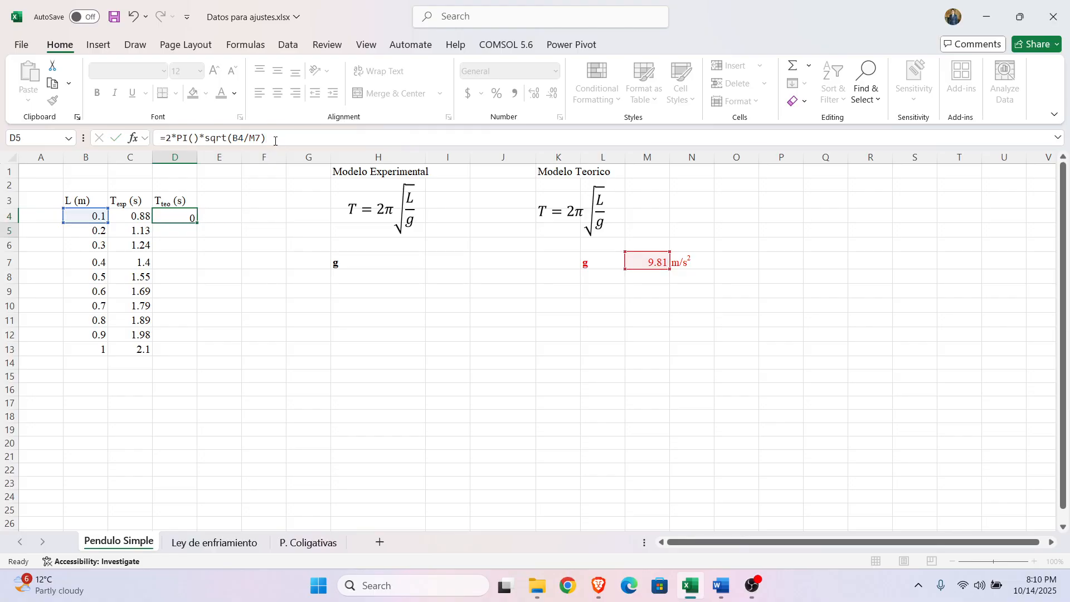
key("Up")
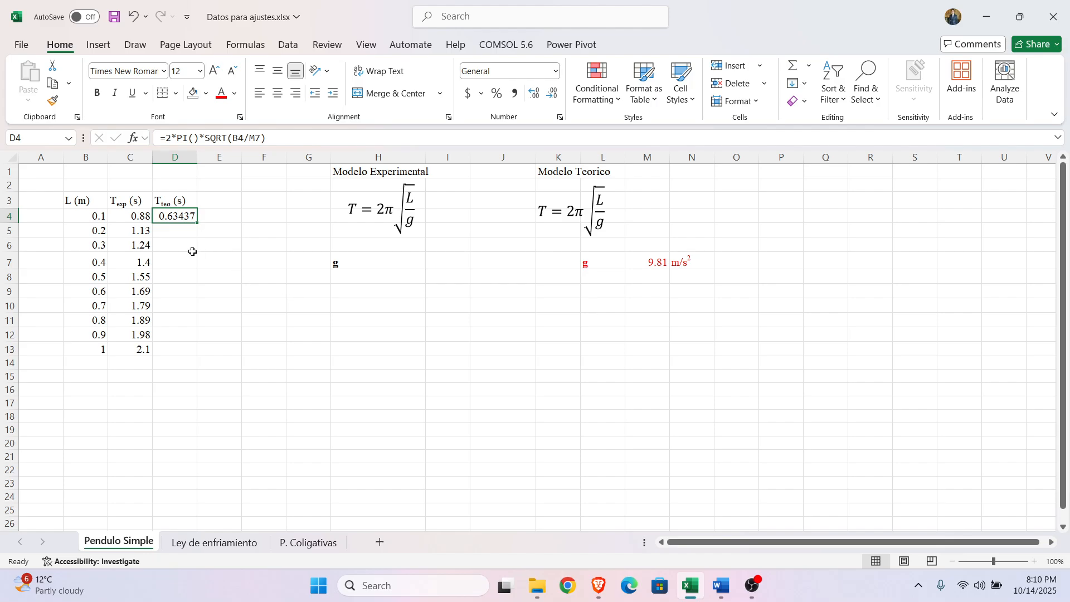
Step: Make the gravity reference in D4's formula absolute as $M$7
left_click(212, 235)
left_click(173, 217)
left_click(255, 139)
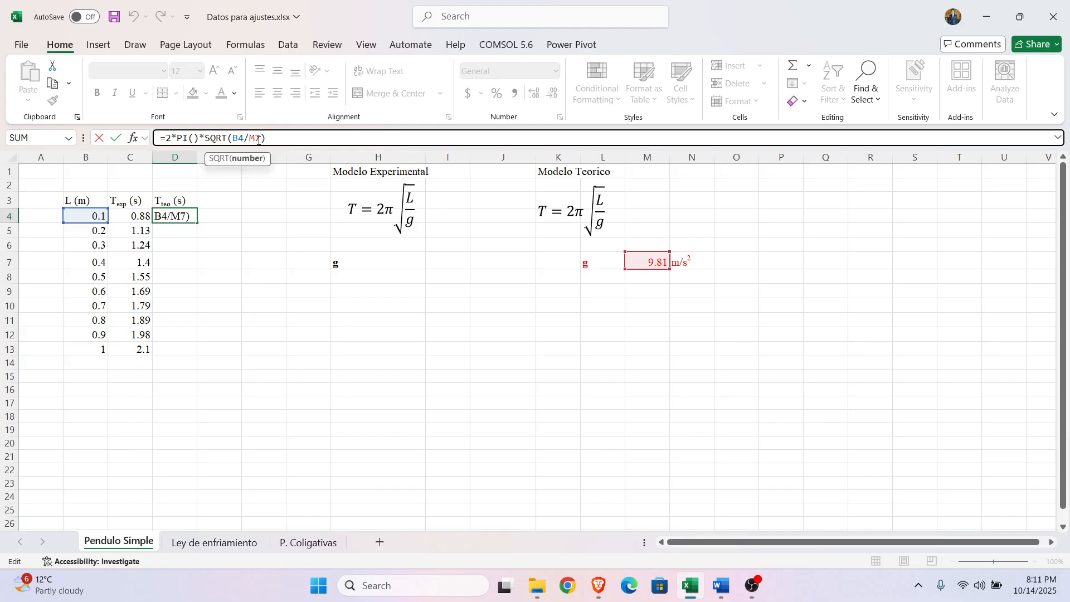
key("F4")
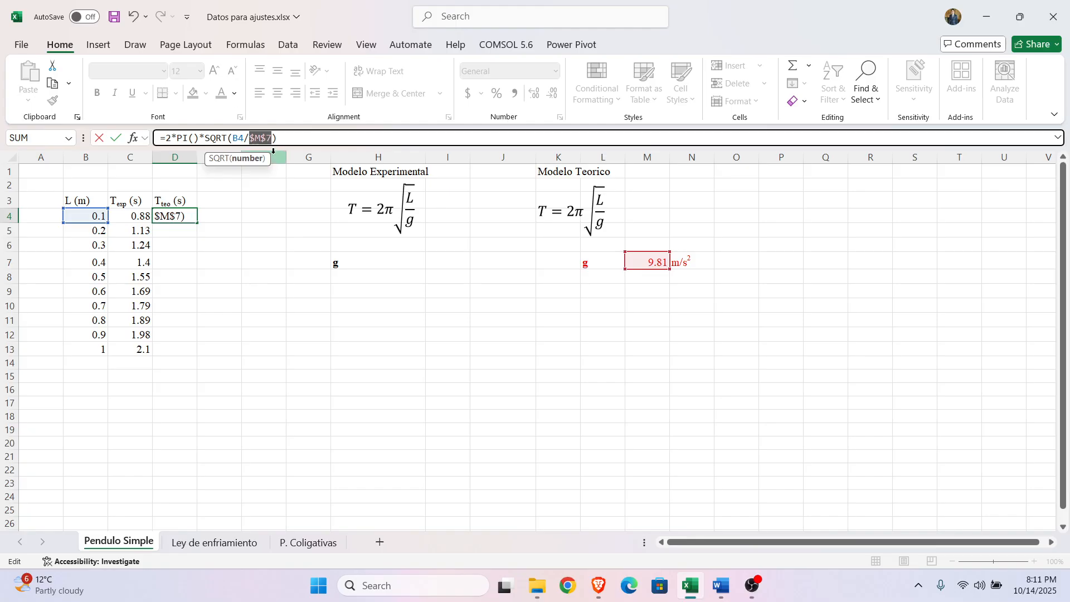
left_click(265, 142)
left_click(264, 139)
double_click(251, 139)
left_click(289, 138)
key("Return")
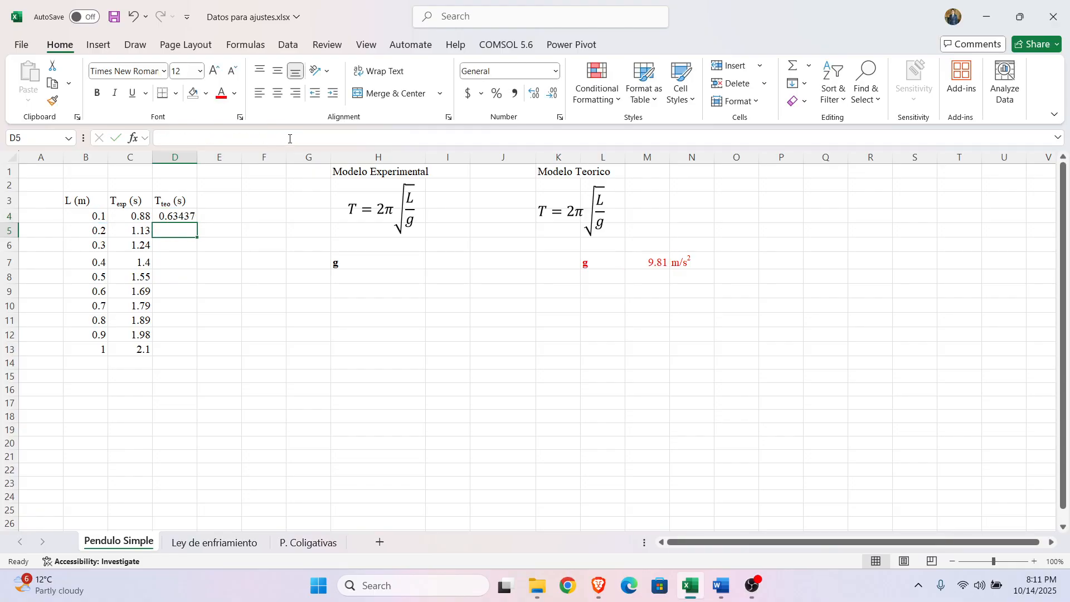
Step: Fill the theoretical period formula from D4 down to D13 and check the formula in D4
left_click(180, 215)
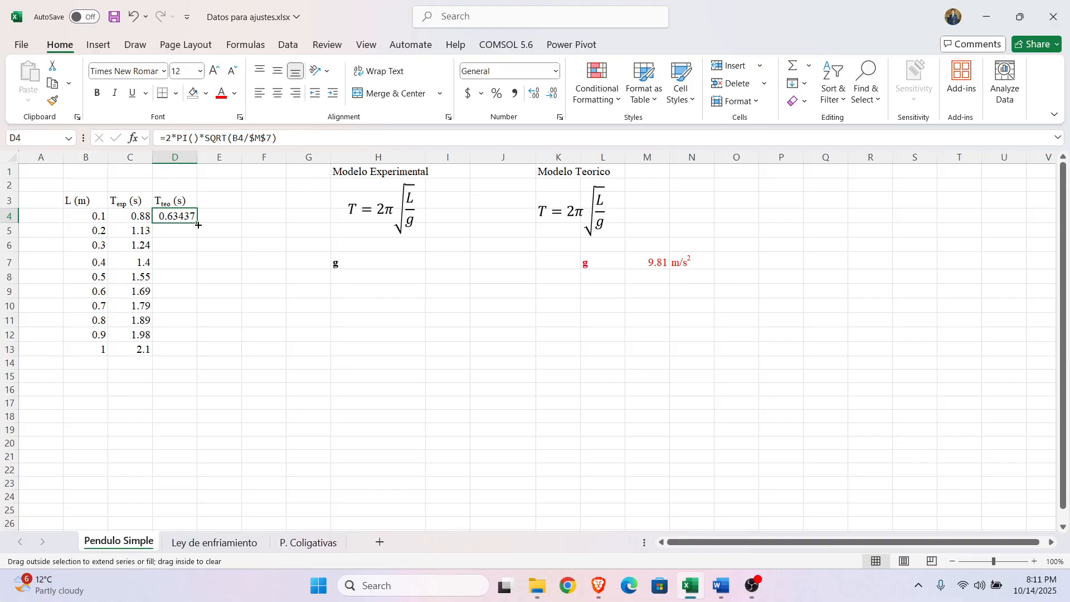
left_click_drag(197, 222, 198, 351)
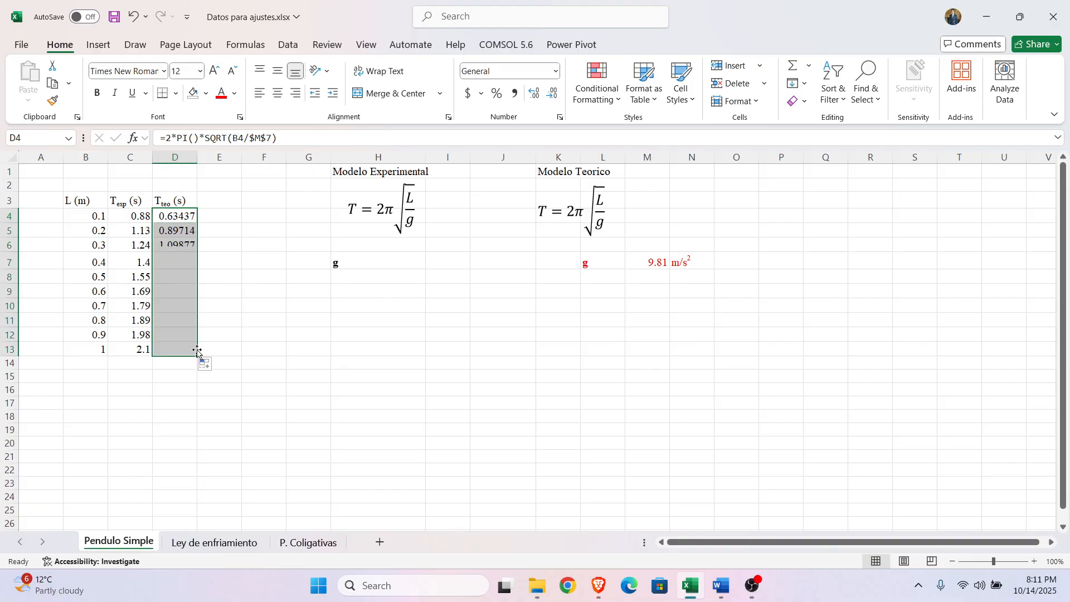
left_click(311, 363)
left_click(188, 222)
left_click(296, 138)
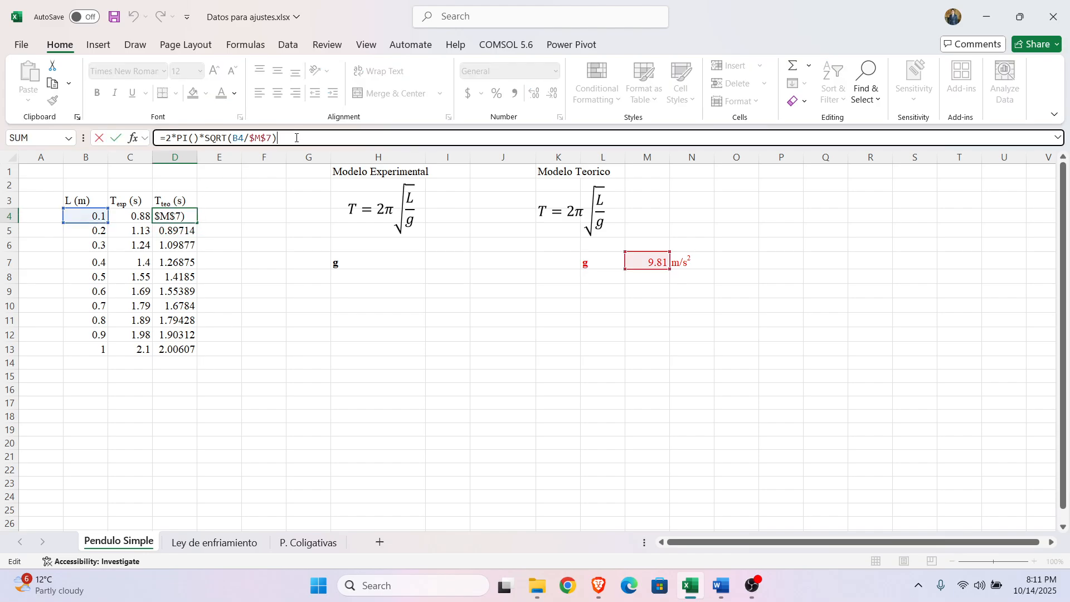
left_click(310, 388)
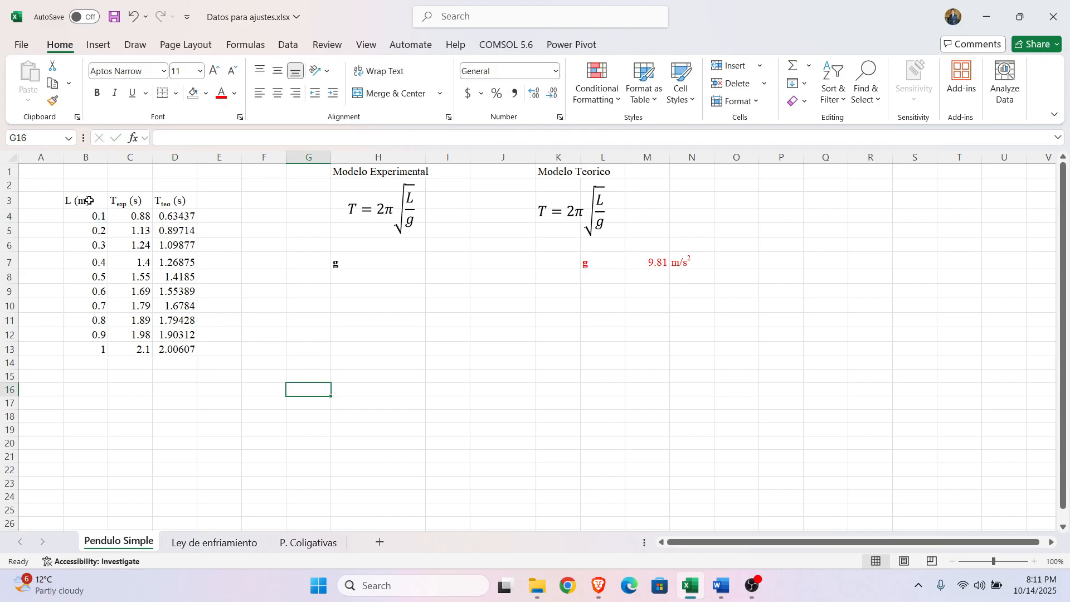
Step: Examine the length, experimental period and theoretical period columns in B3:D13
left_click_drag(89, 200, 90, 350)
left_click(129, 388)
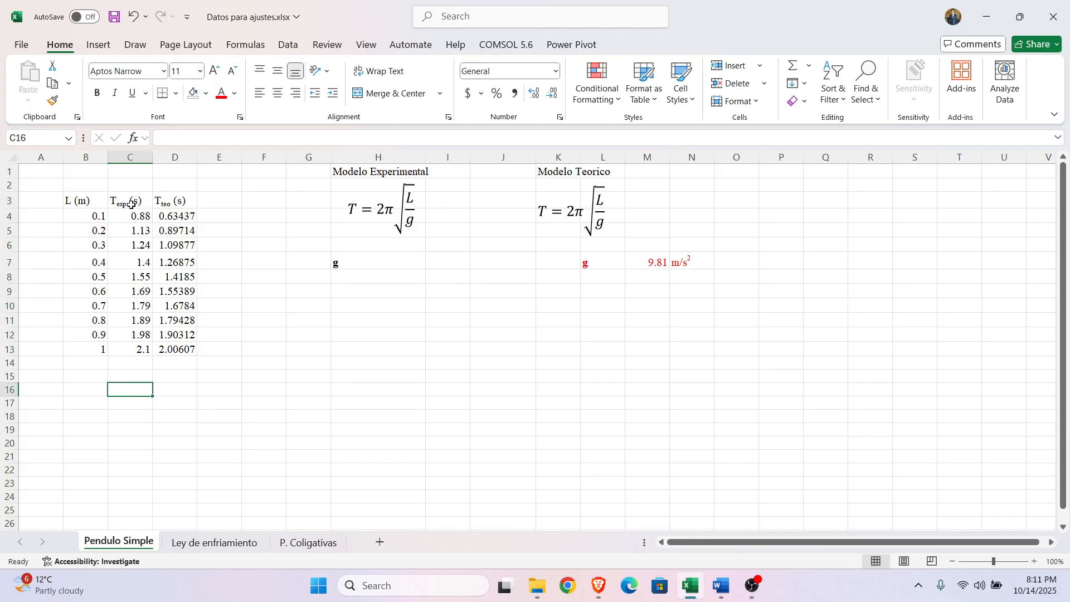
left_click_drag(131, 202, 140, 350)
left_click(132, 401)
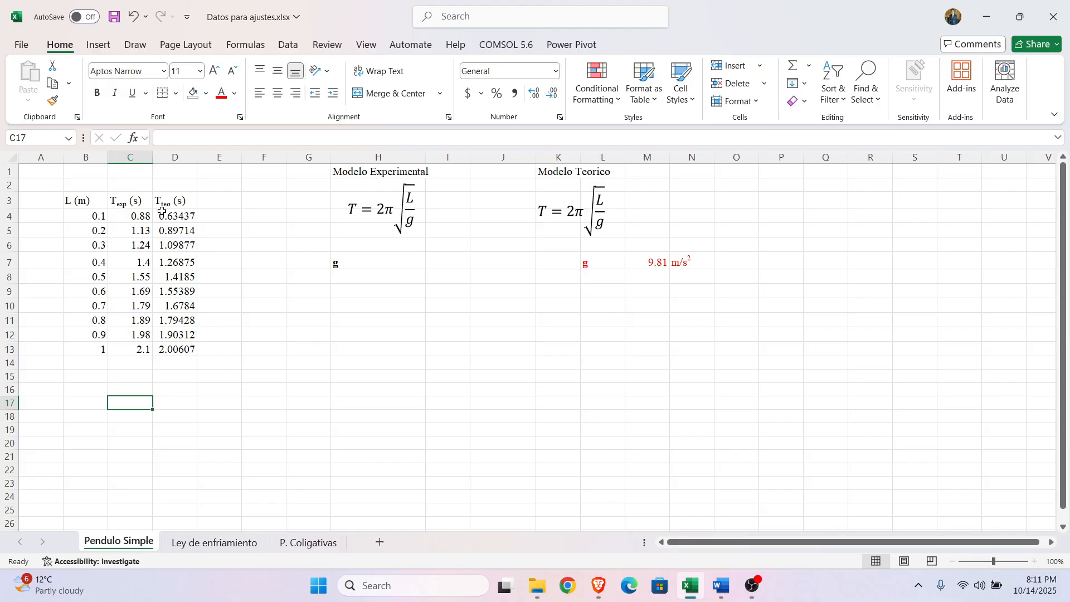
left_click_drag(170, 204, 180, 350)
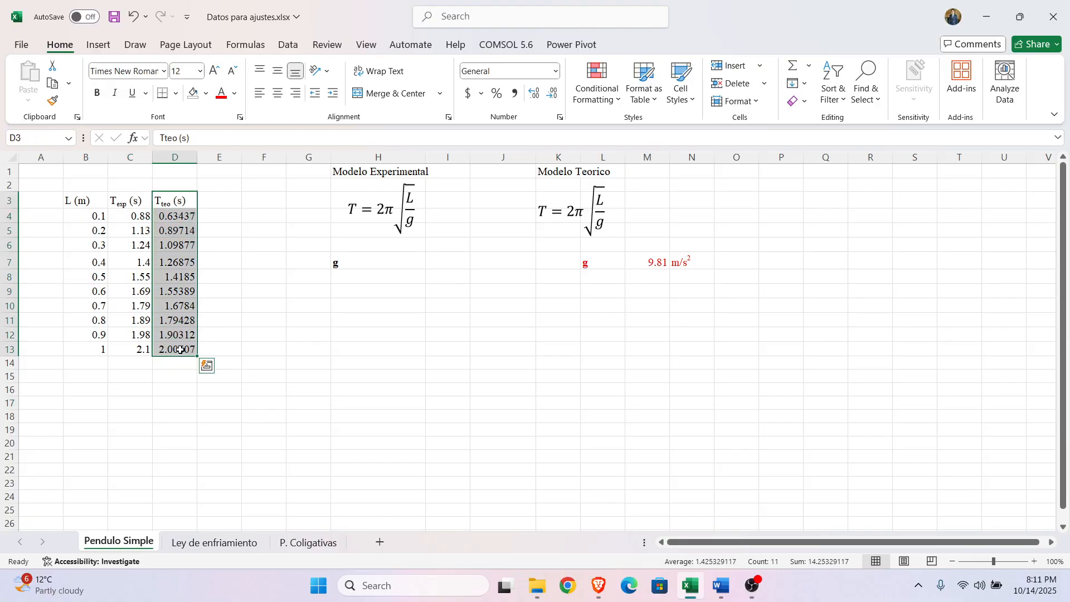
left_click(353, 361)
Step: Copy the pendulum table B3:D13, switch to the Brave browser and open the Desmos graphing calculator in a new tab
left_click_drag(88, 201, 190, 347)
key("ctrl+c")
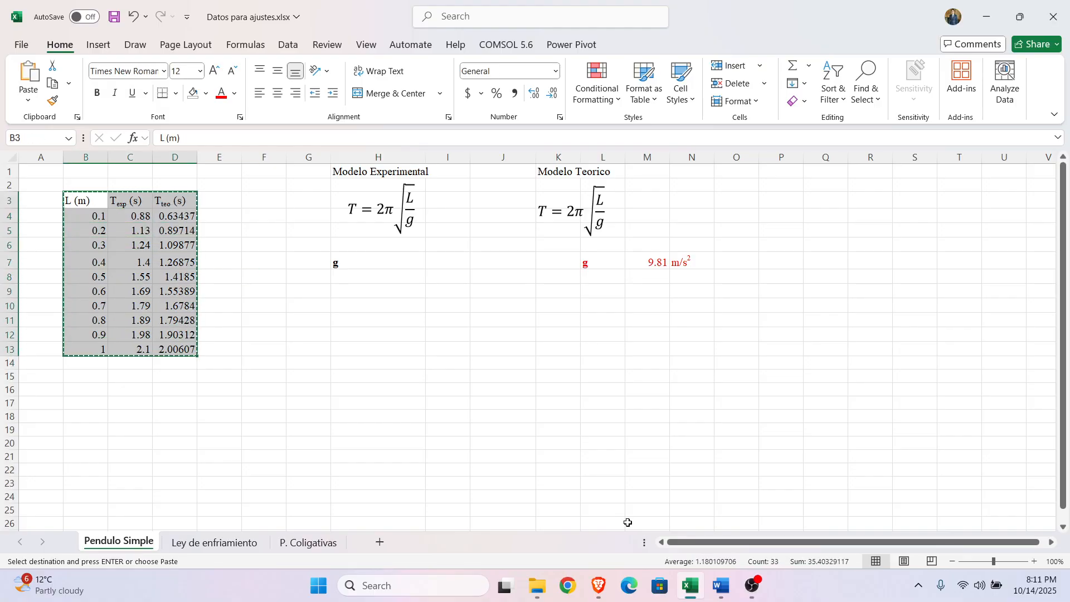
left_click(599, 585)
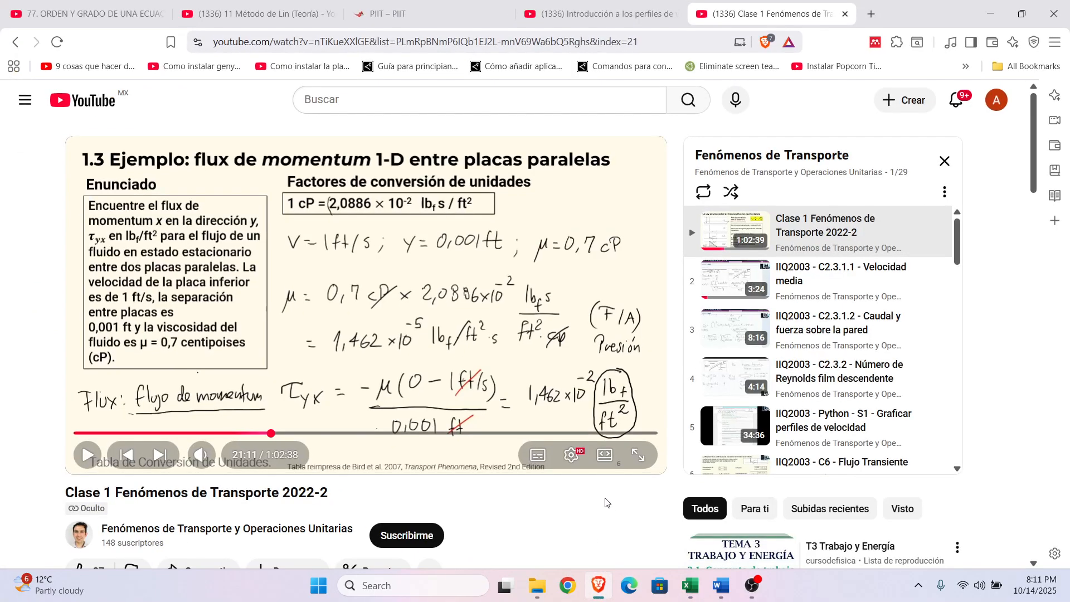
left_click(874, 9)
type("google.com")
key("Return")
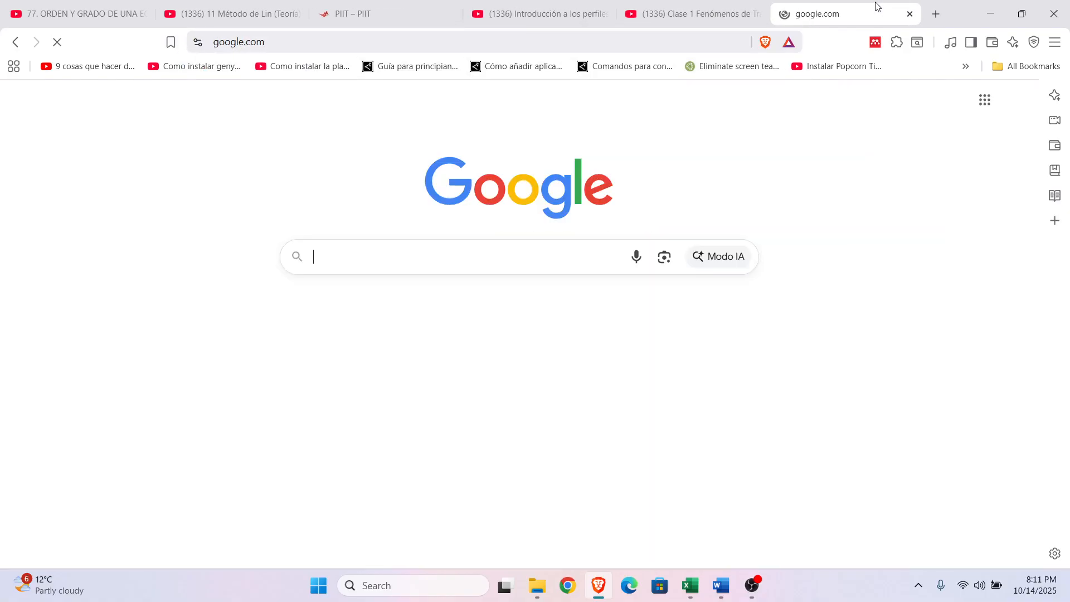
type("desmos")
key("Return")
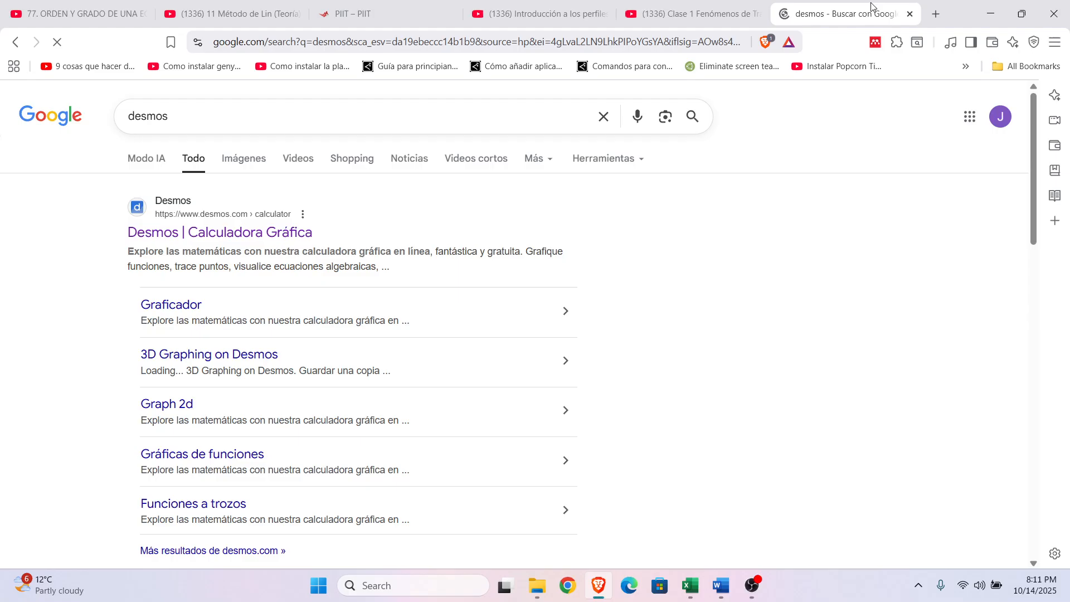
left_click(305, 237)
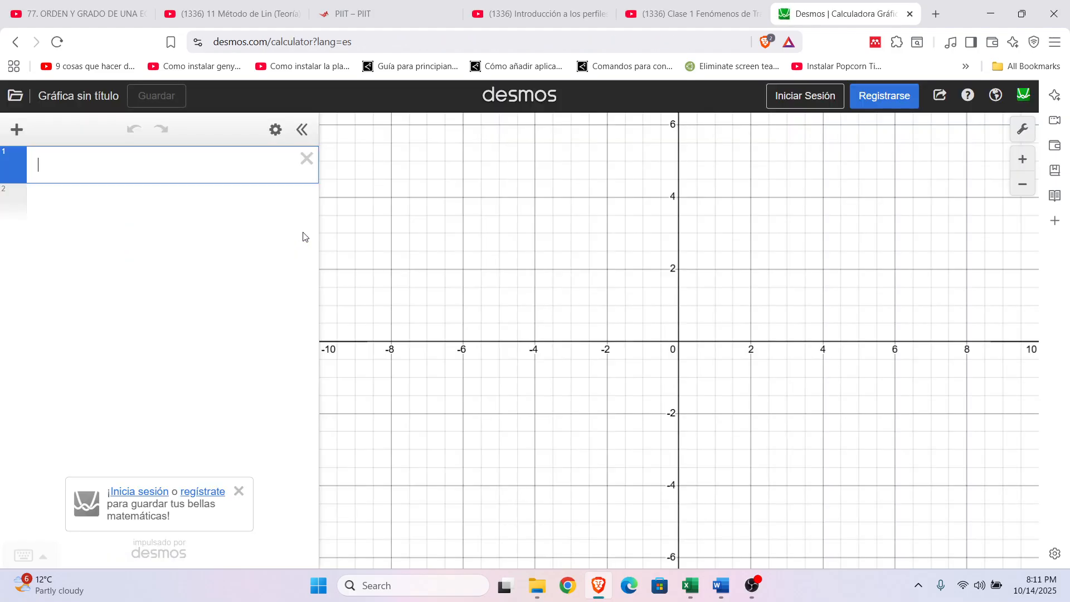
Step: Paste the copied pendulum data as a table in the first expression line and frame the plotted points
key("ctrl+v")
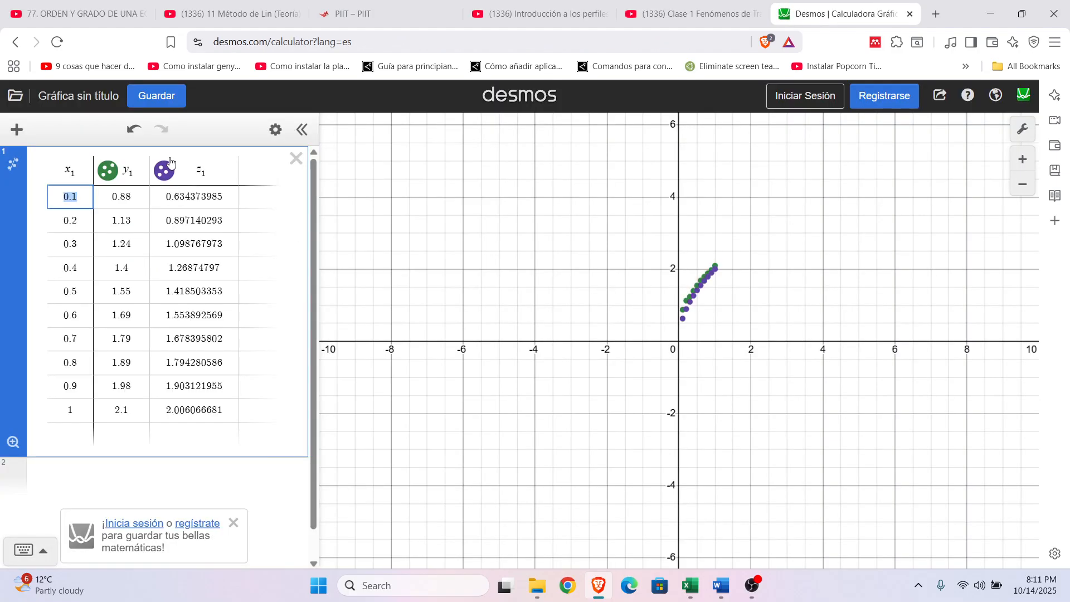
scroll(732, 295, "up", 5)
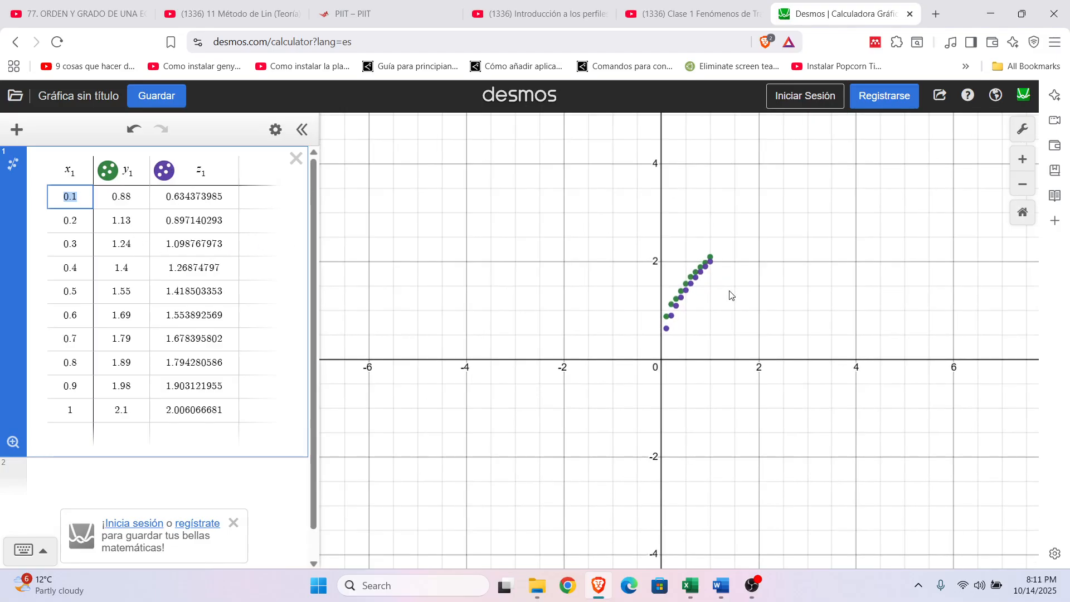
scroll(731, 291, "up", 3)
left_click_drag(650, 308, 729, 326)
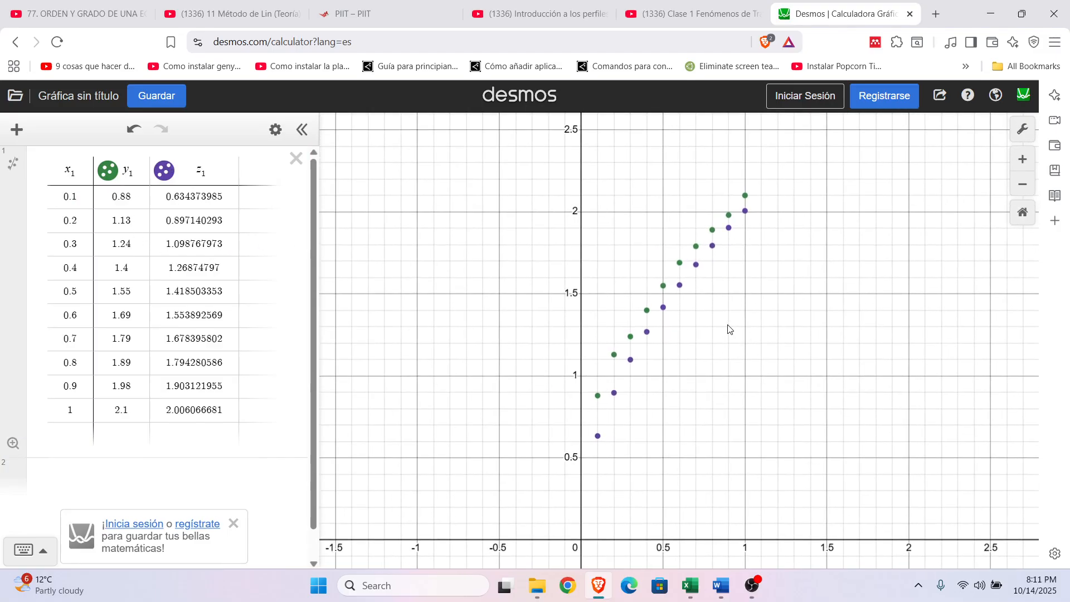
scroll(731, 325, "up", 3)
left_click_drag(764, 358, 771, 324)
scroll(750, 320, "down", 2)
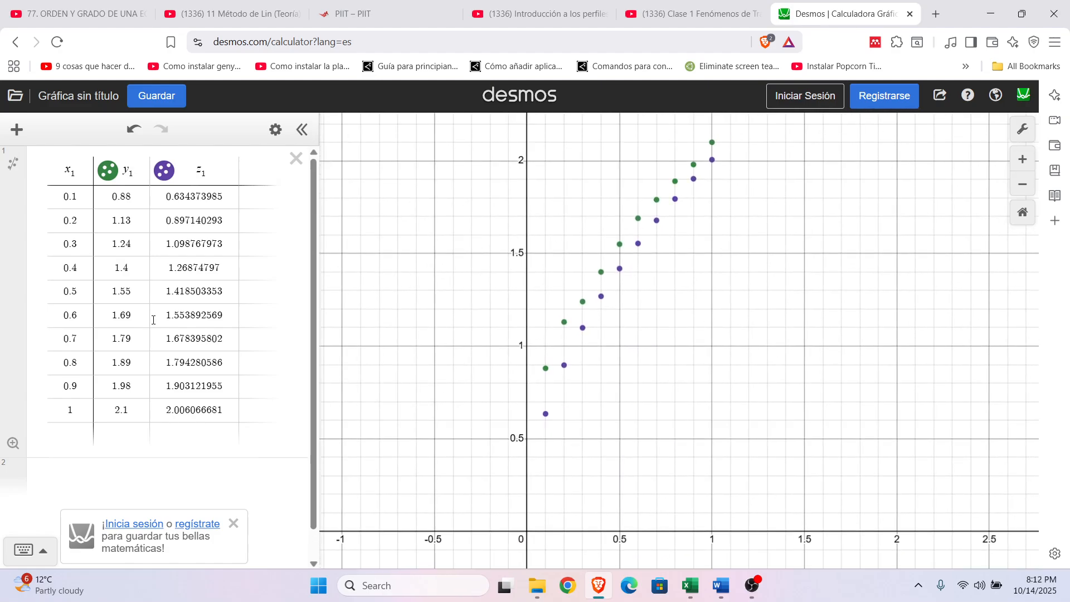
Step: Rename the table's column headers to L, T_1 and T_2
left_click_drag(86, 174, 68, 171)
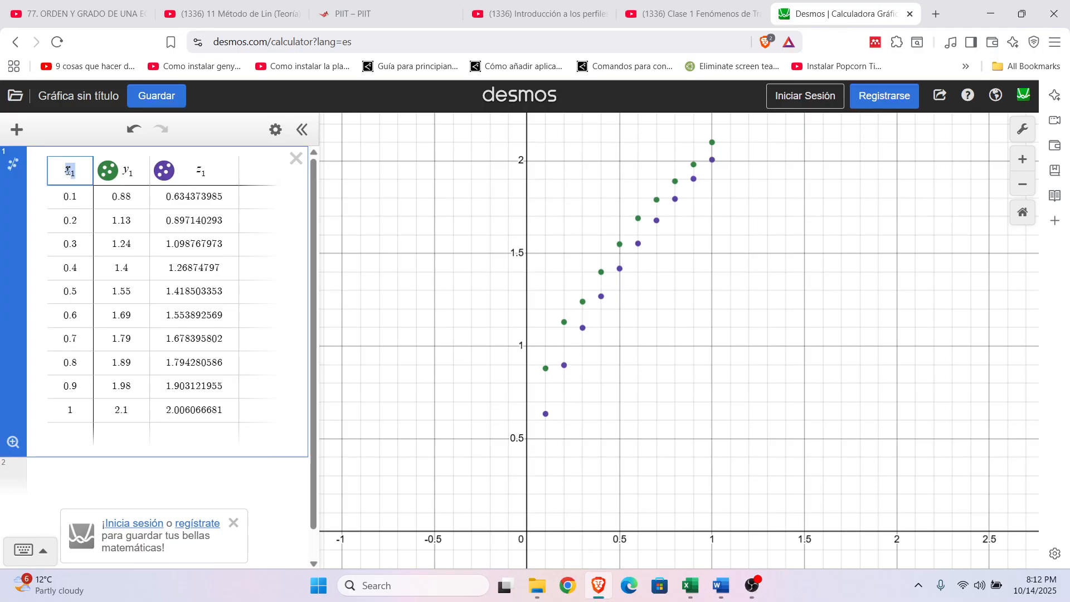
type("x")
left_click(139, 173)
left_click_drag(137, 173, 126, 171)
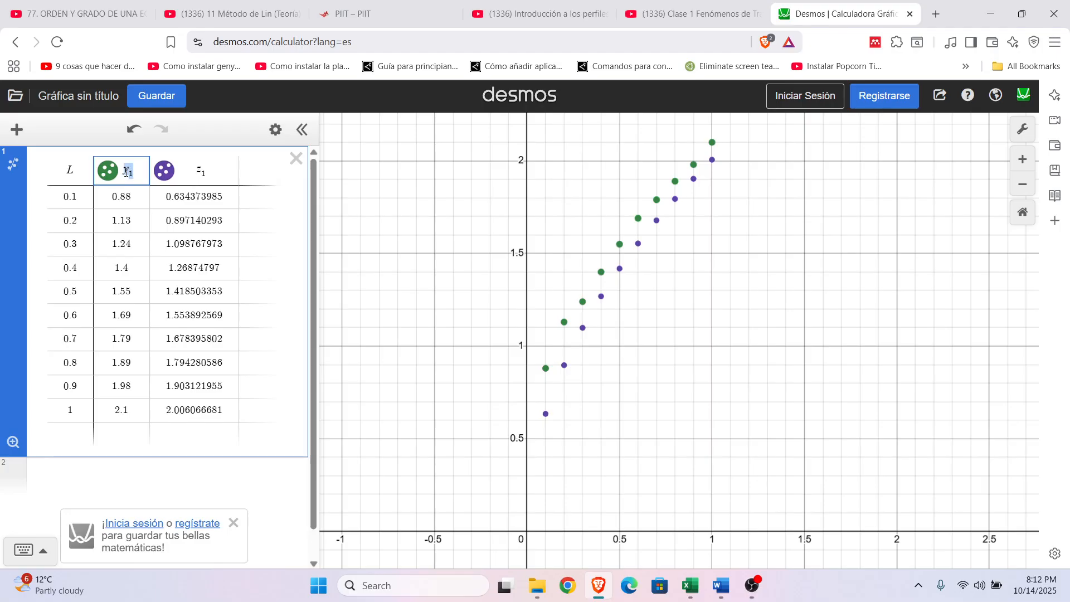
type("T")
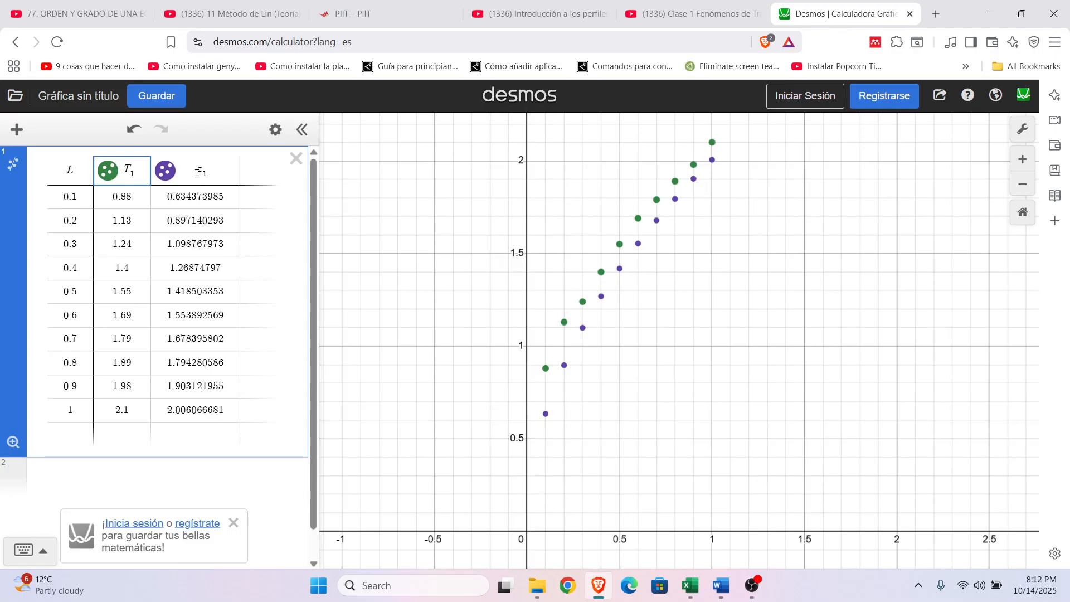
left_click_drag(198, 173, 210, 173)
type("T_2")
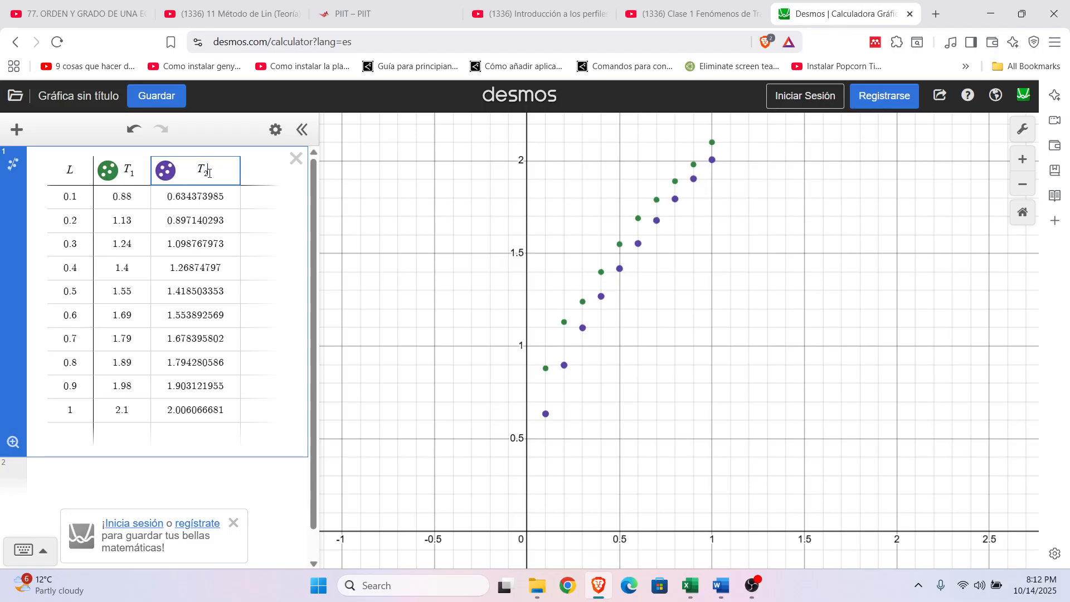
left_click(118, 478)
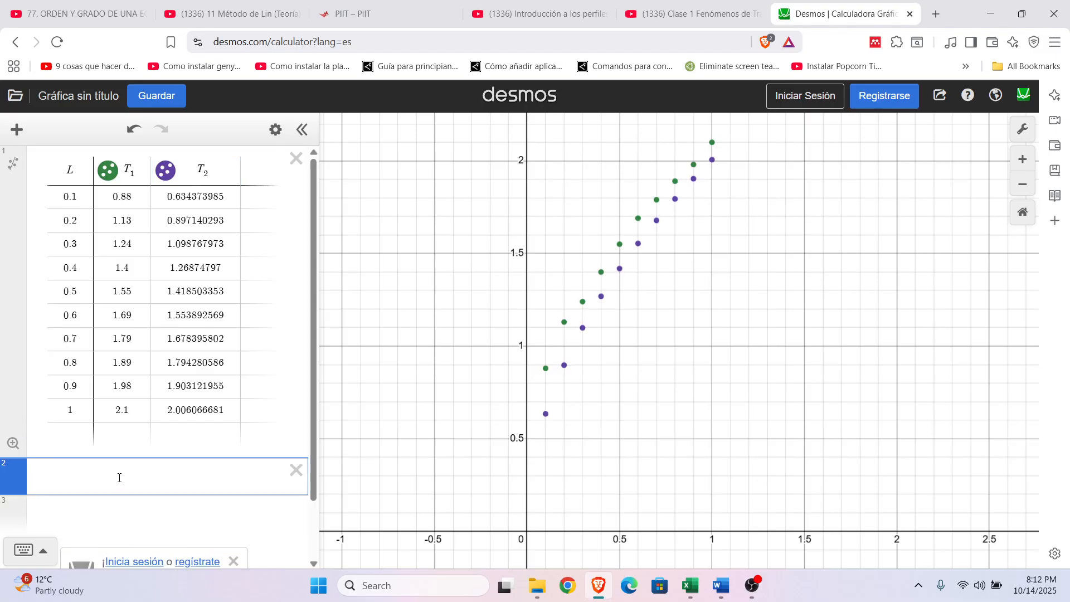
Step: Begin a regression for T_1 in the second expression line by entering T_1 ~
scroll(795, 315, "up", 3)
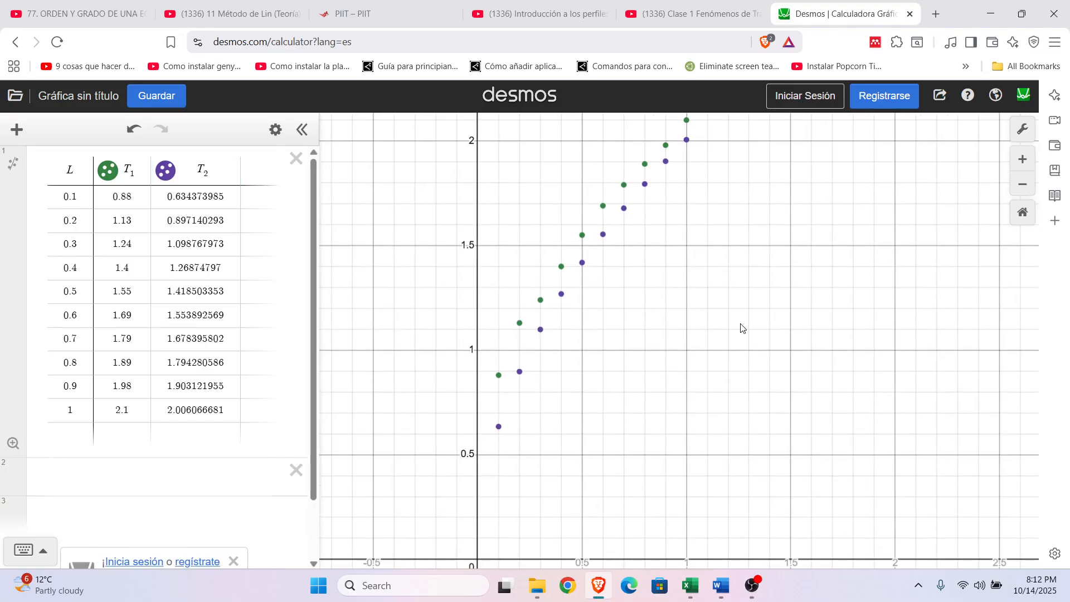
scroll(753, 339, "down", 2)
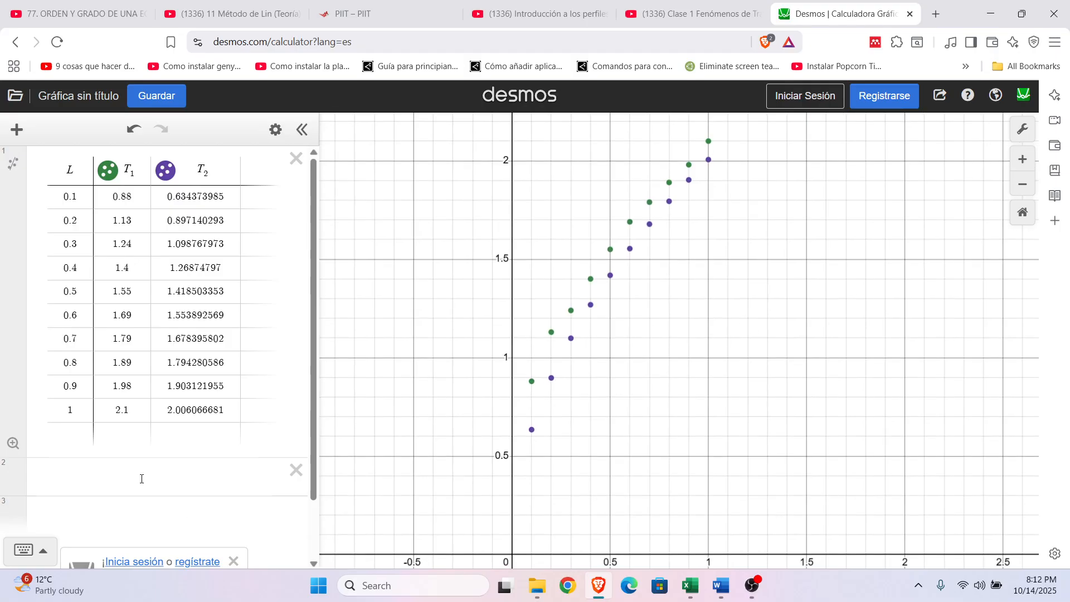
left_click(141, 478)
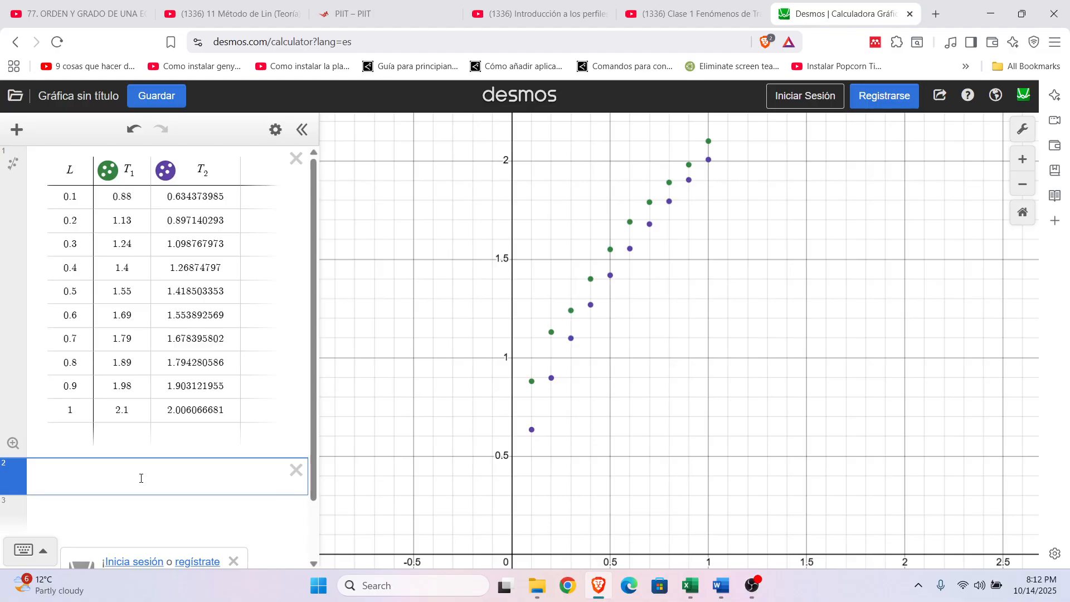
type("1")
key("BackSpace")
type("1")
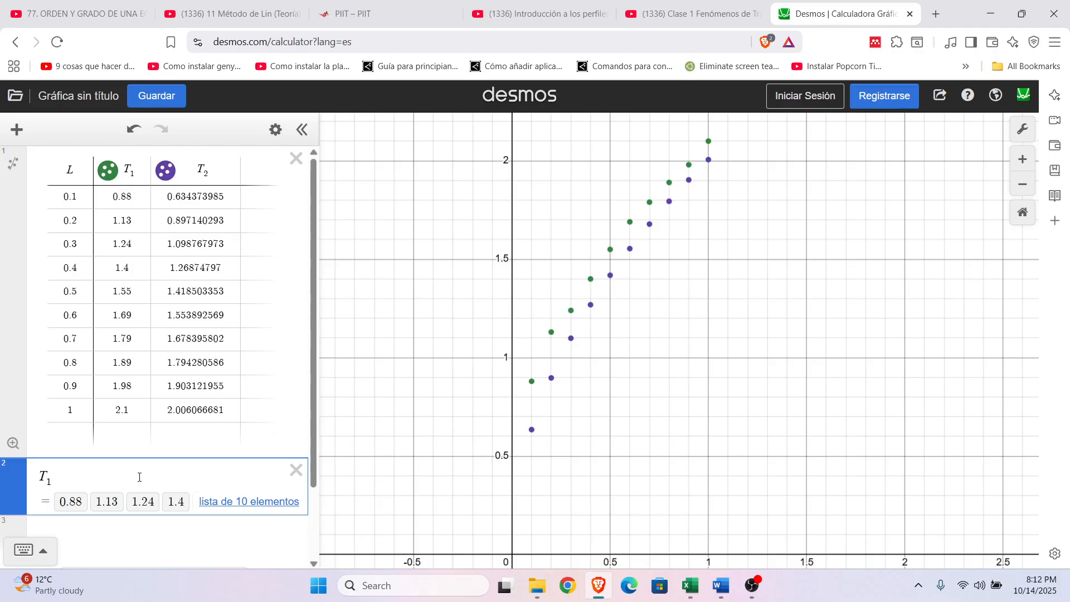
left_click(42, 558)
left_click(254, 552)
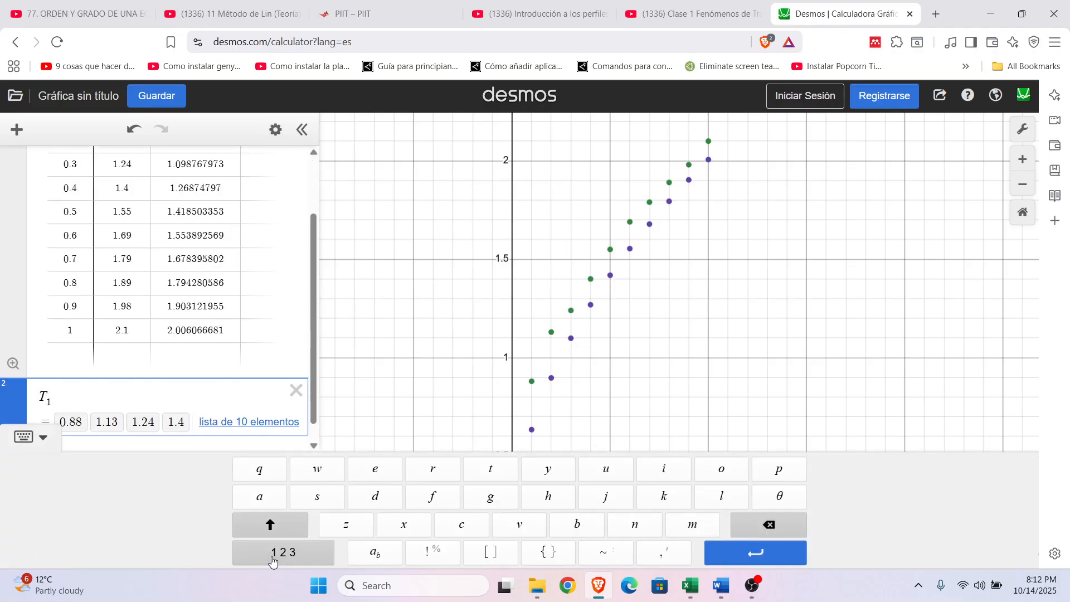
left_click(610, 560)
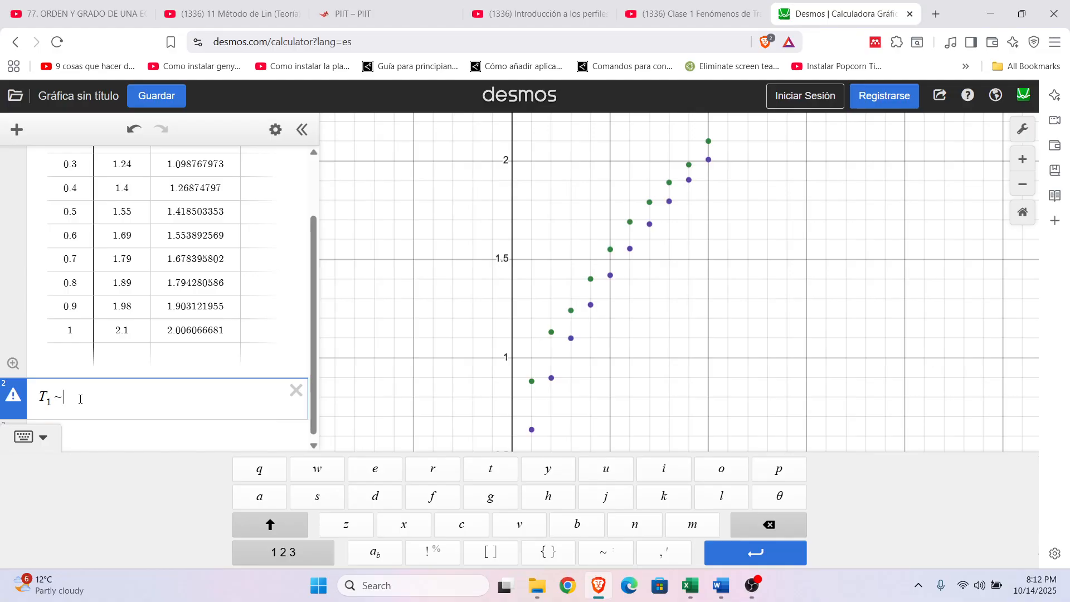
Step: Complete the T_1 regression with the pendulum model 2π√(L/g), leaving g as the parameter to fit
type("2")
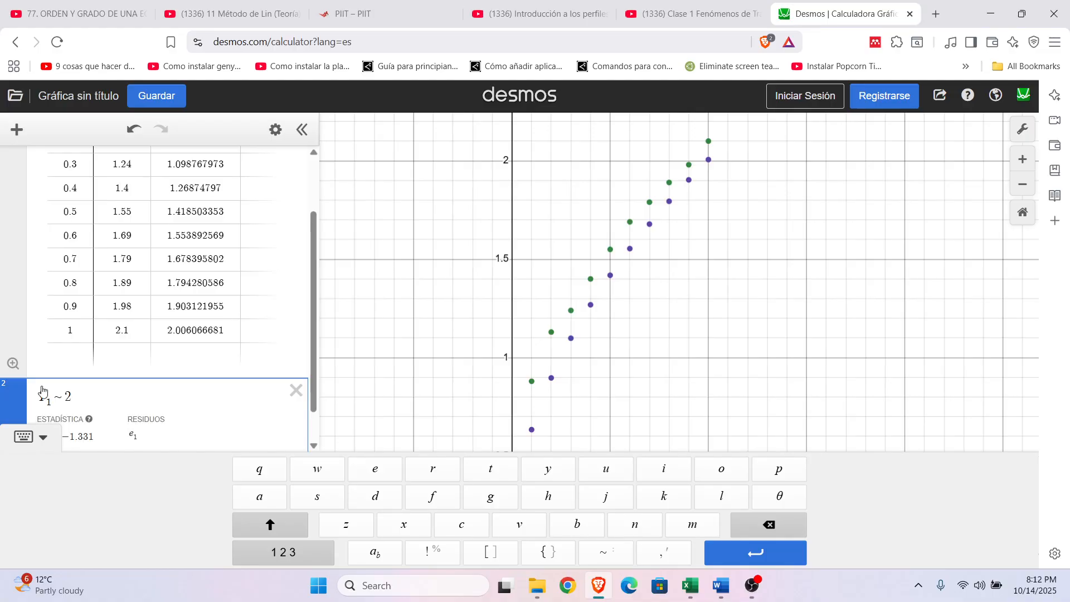
left_click(281, 553)
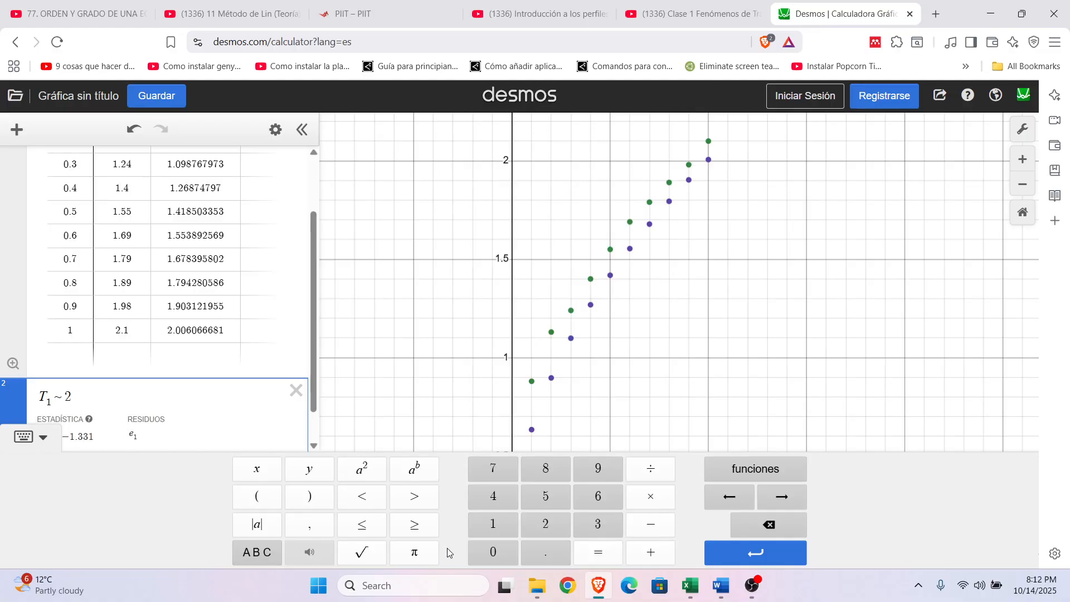
left_click(416, 552)
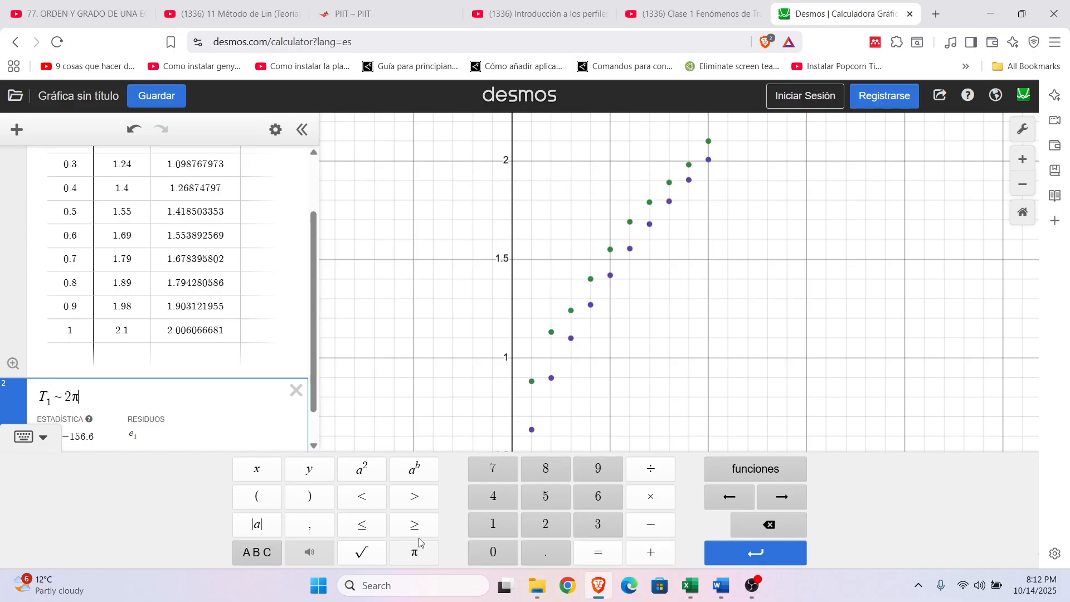
left_click(362, 553)
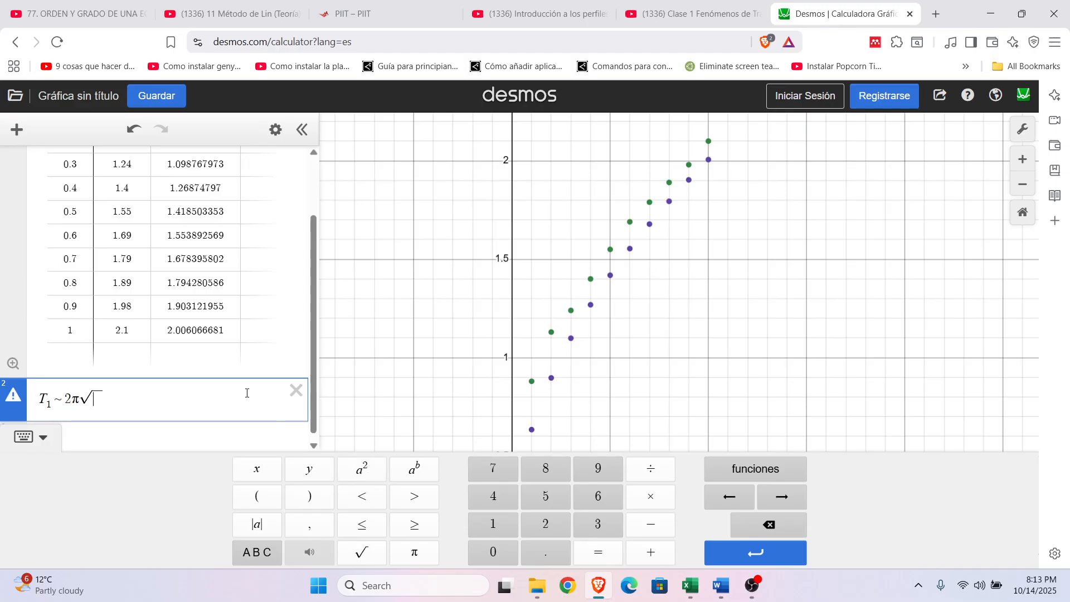
type("L")
key("BackSpace")
type("L/")
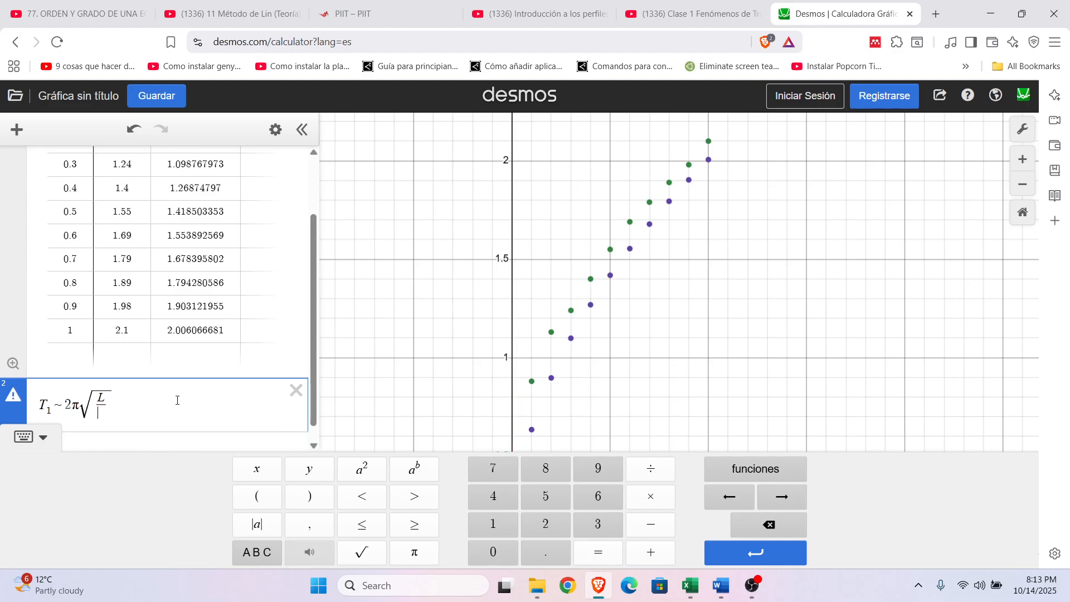
type("g")
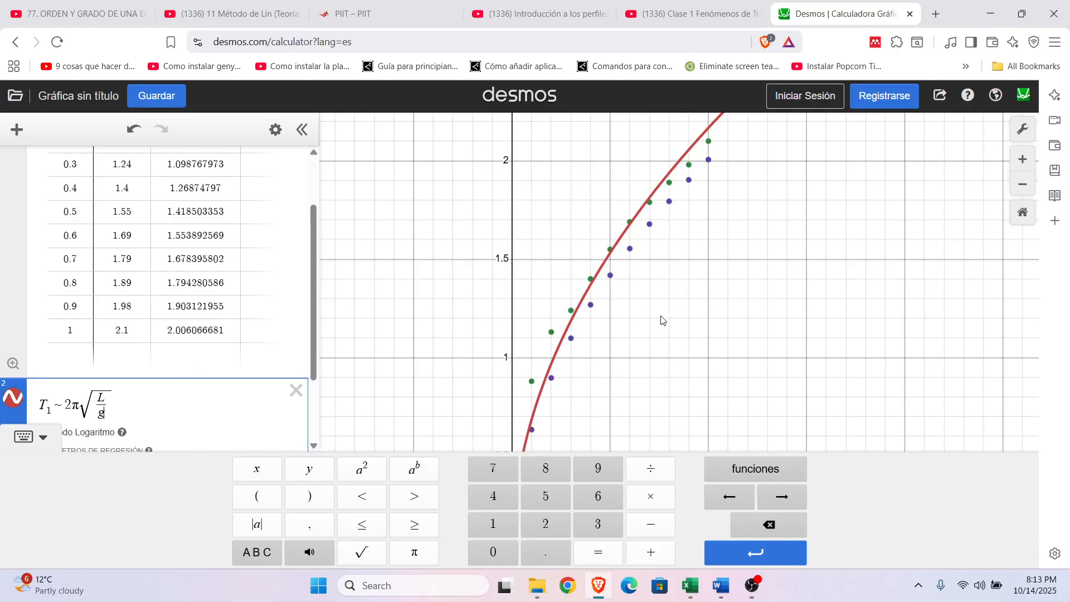
Step: Examine the fitted g value and how the T_1 regression curve follows the plotted points
left_click(25, 439)
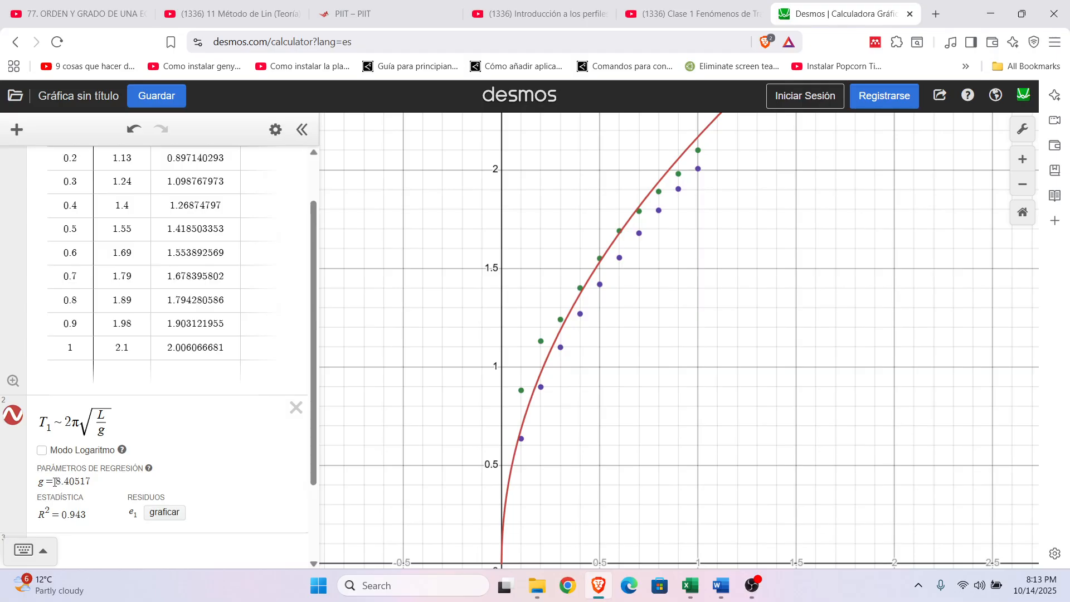
left_click_drag(55, 481, 85, 480)
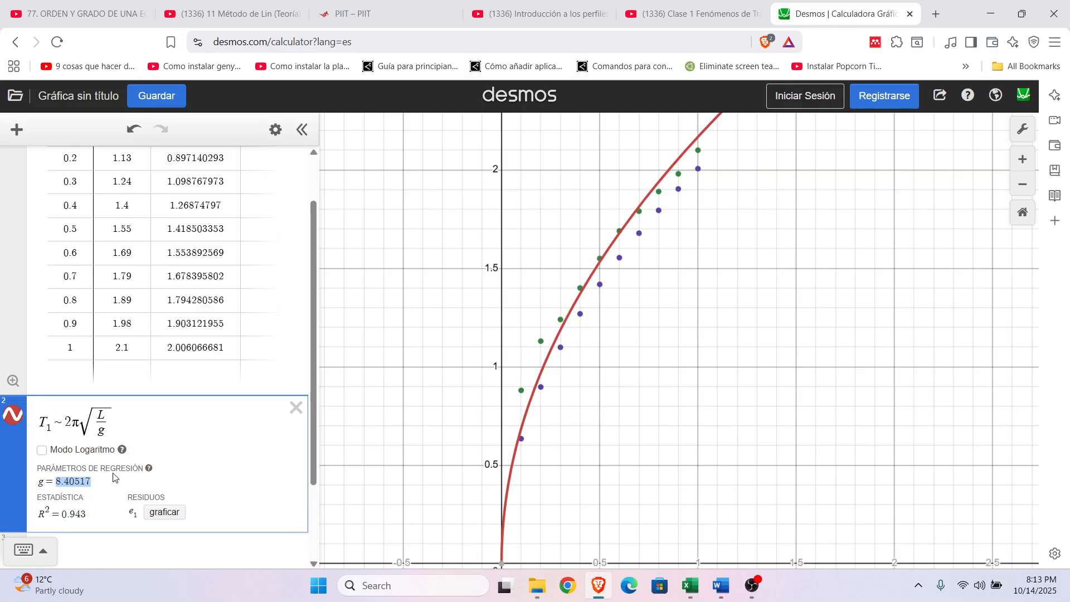
triple_click(103, 484)
left_click(424, 350)
left_click_drag(696, 379, 614, 358)
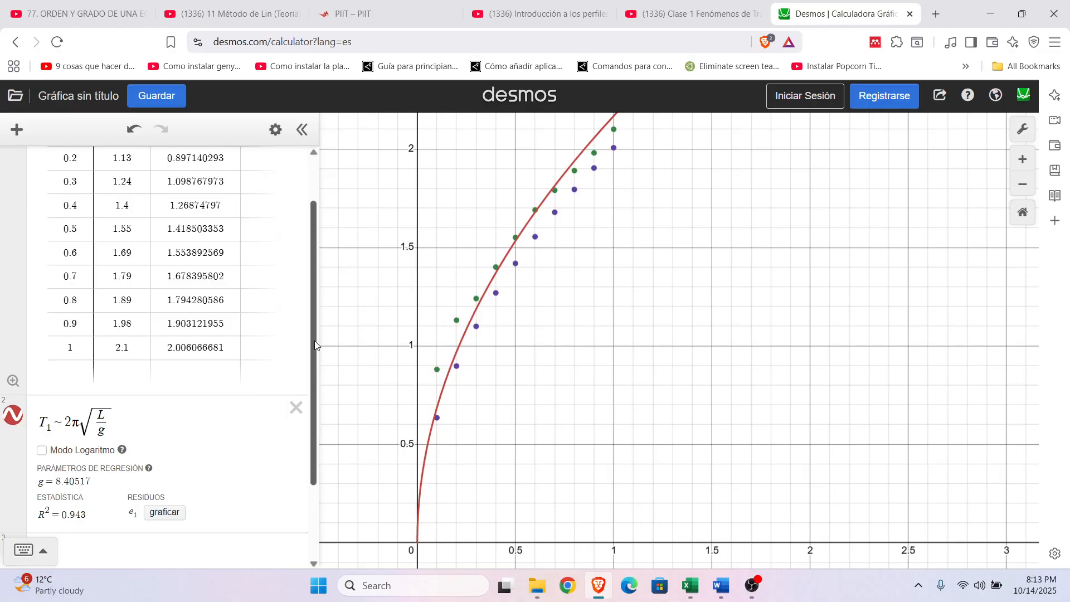
Step: Begin a regression for the theoretical periods in the third expression line by entering T_2 ~
left_click_drag(314, 341, 314, 418)
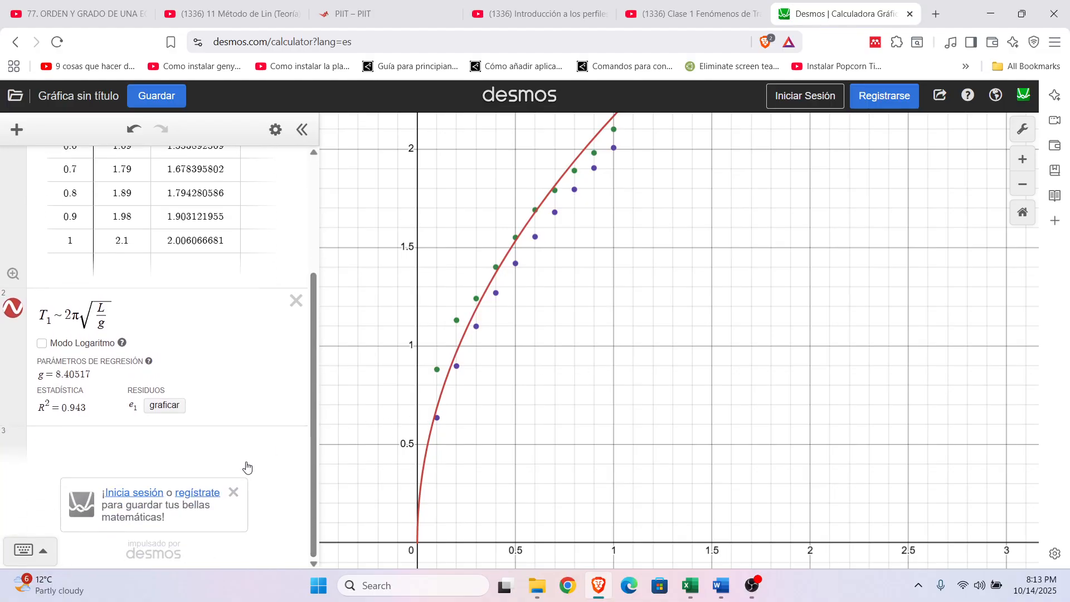
left_click(150, 437)
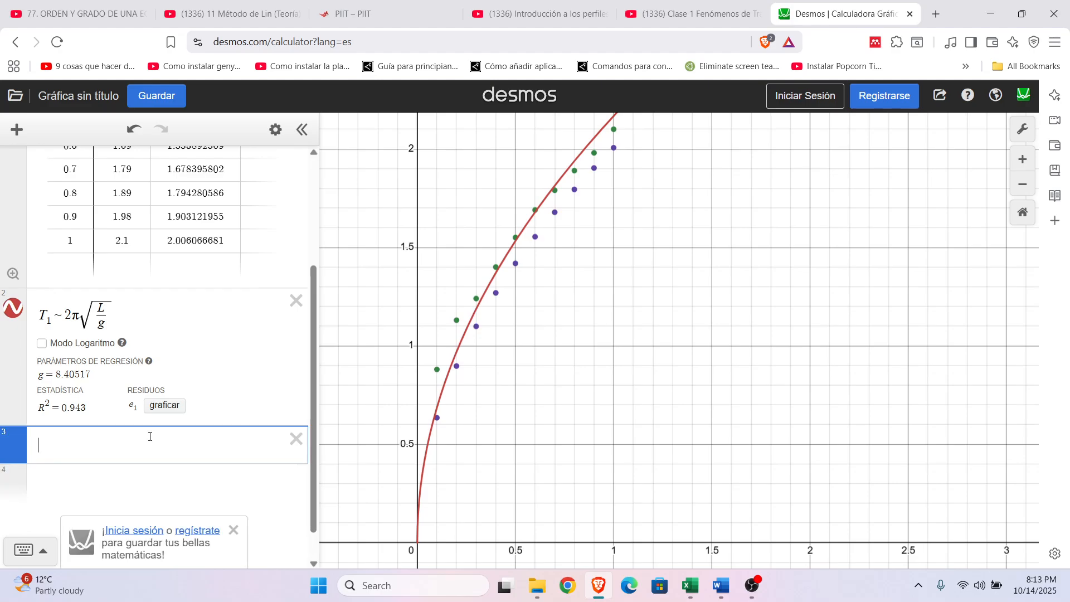
type("T_2")
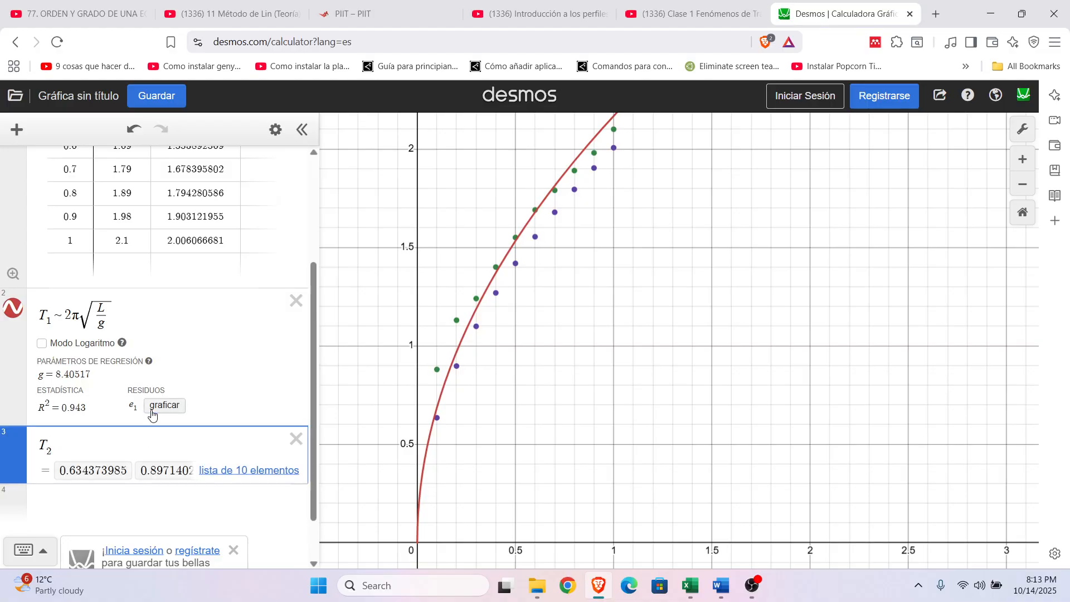
scroll(214, 244, "up", 3)
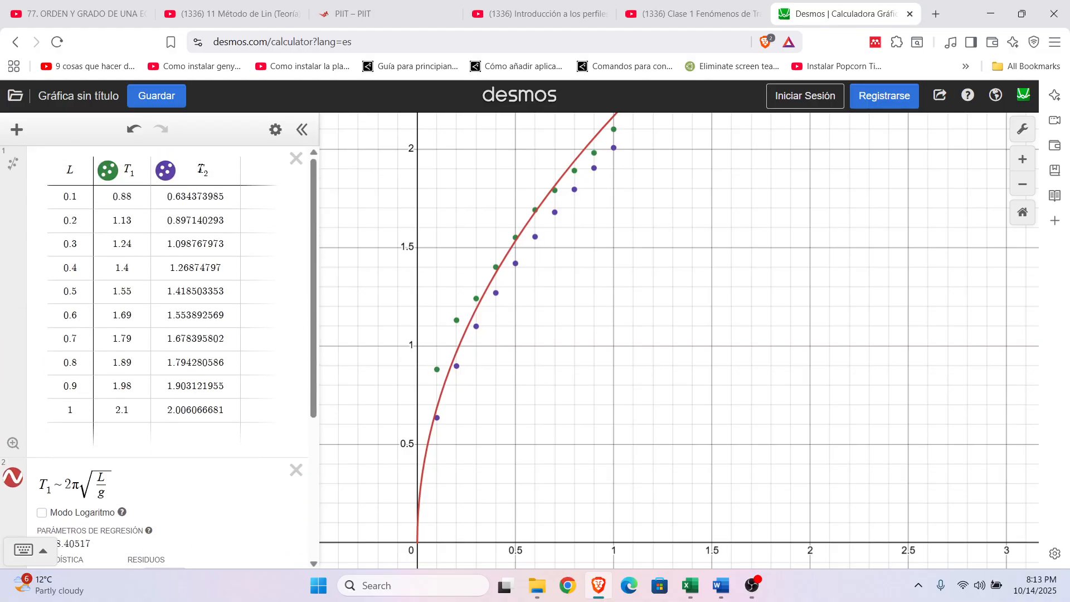
scroll(205, 195, "down", 4)
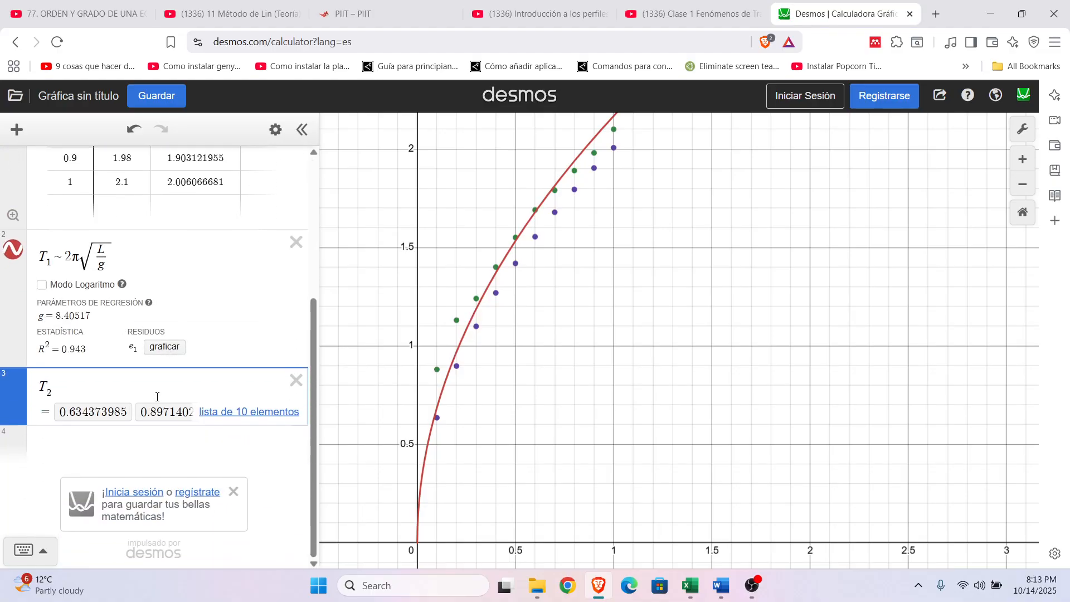
left_click(29, 551)
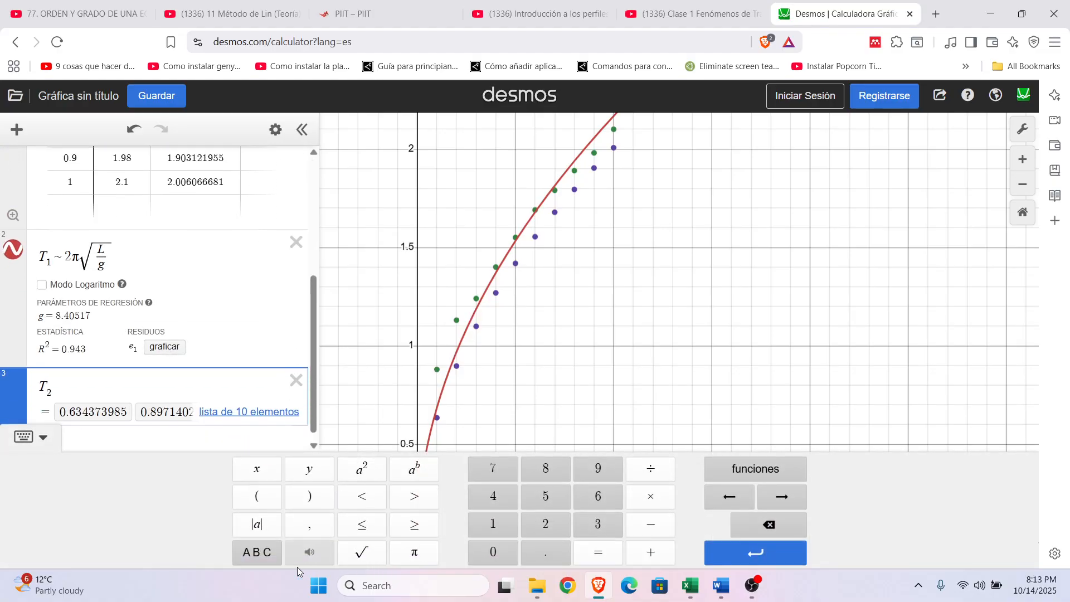
left_click(297, 565)
left_click(603, 555)
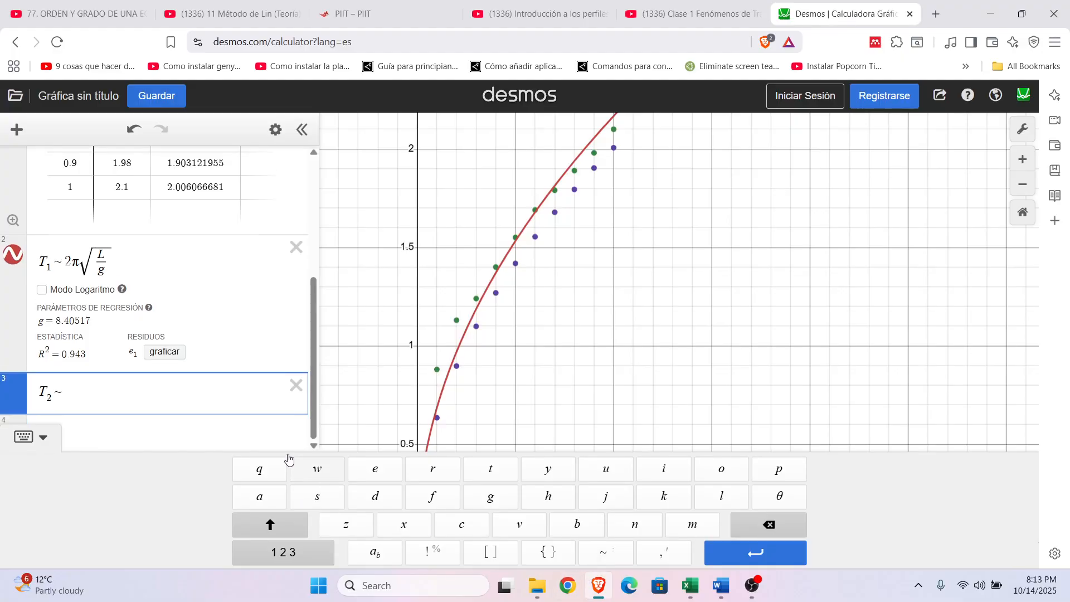
Step: Complete the T_2 regression with the model 2π√(L/9.81)
type("2")
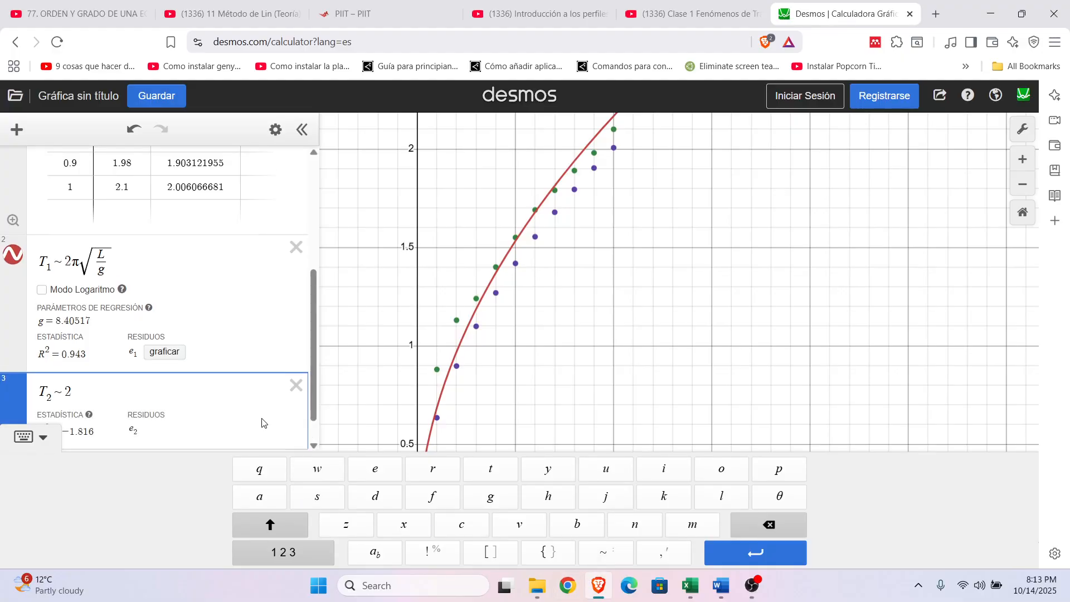
left_click(301, 562)
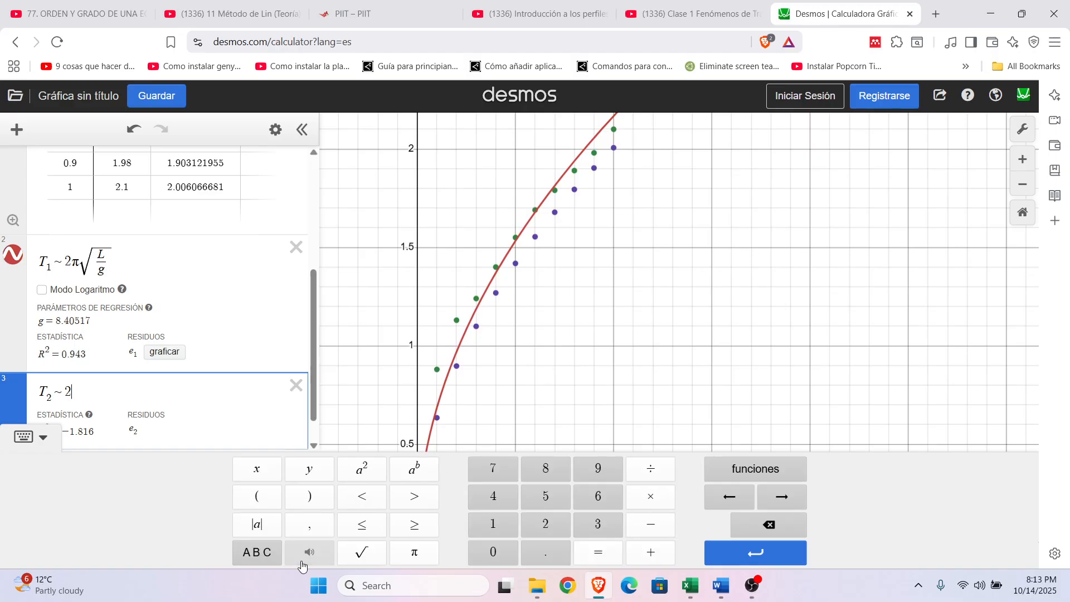
left_click(415, 557)
left_click(362, 552)
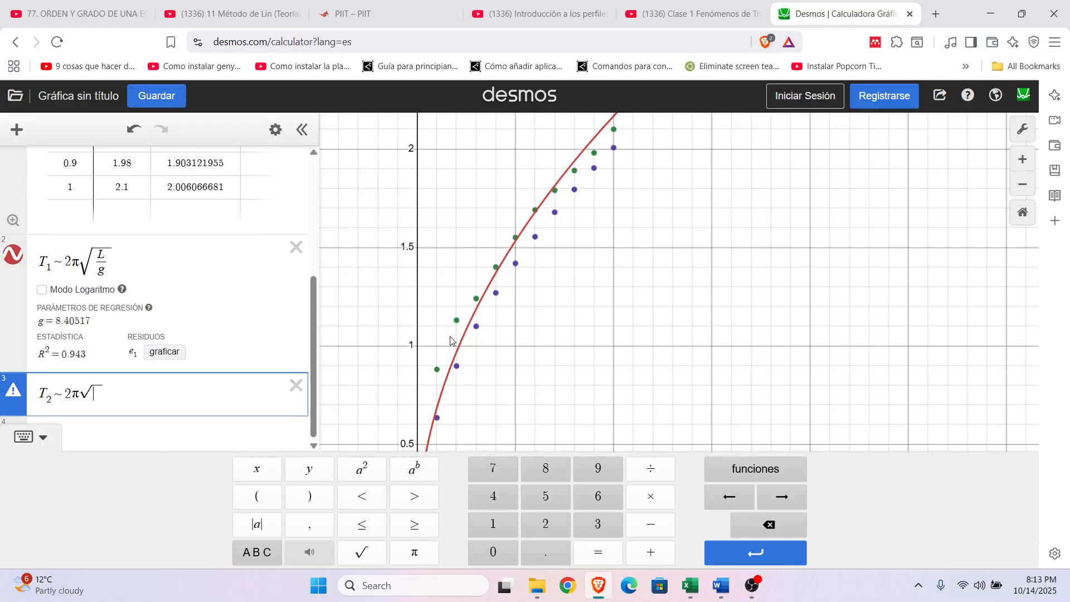
type("/")
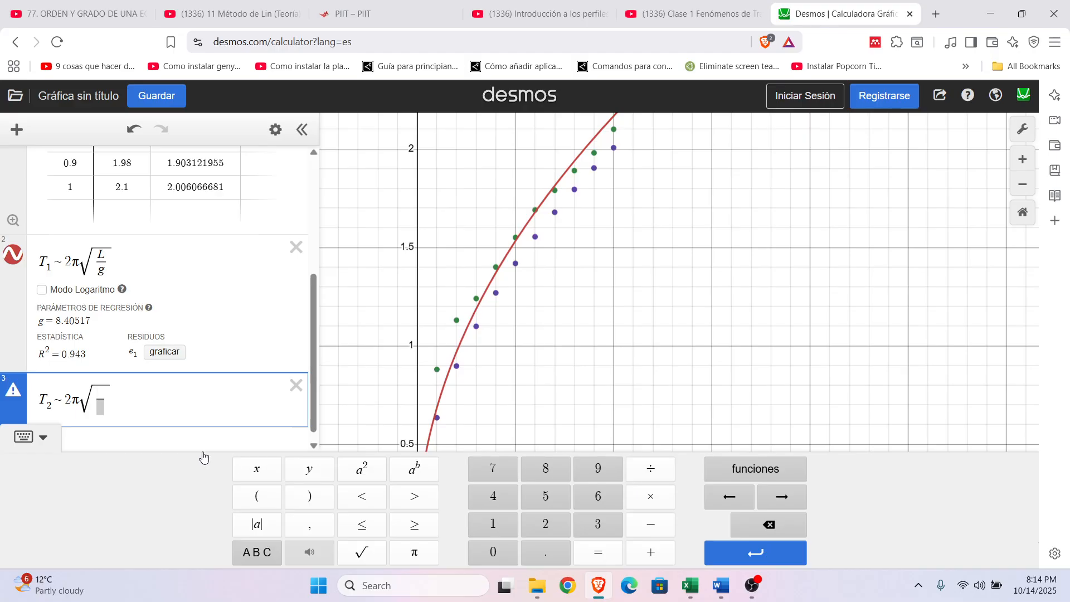
type("L")
key("Down")
type("9.81")
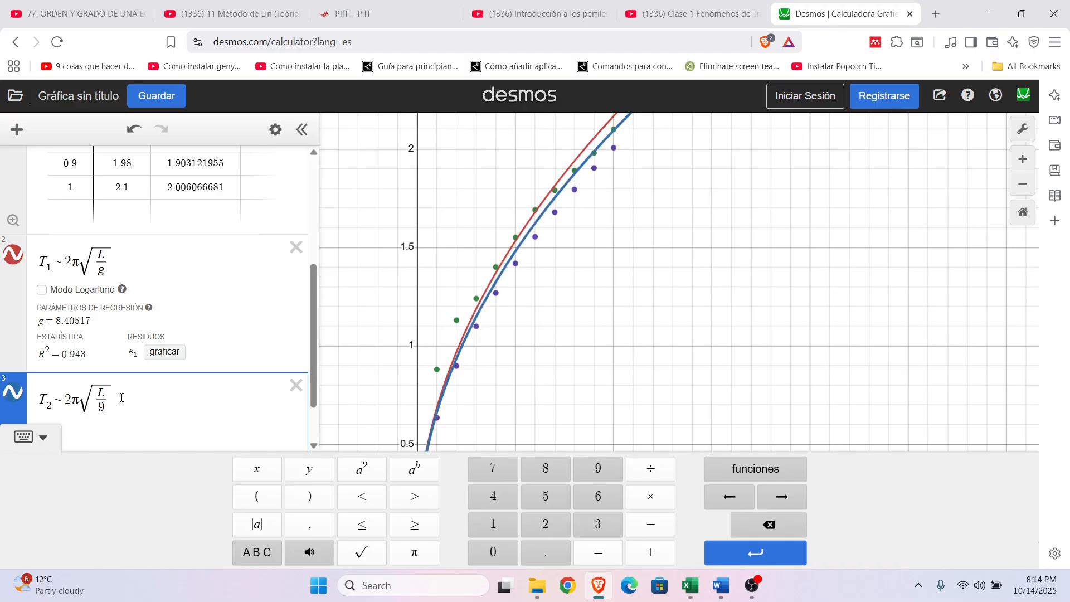
Step: Compare the experimental and theoretical regression curves with the plotted points and the data table
left_click(604, 290)
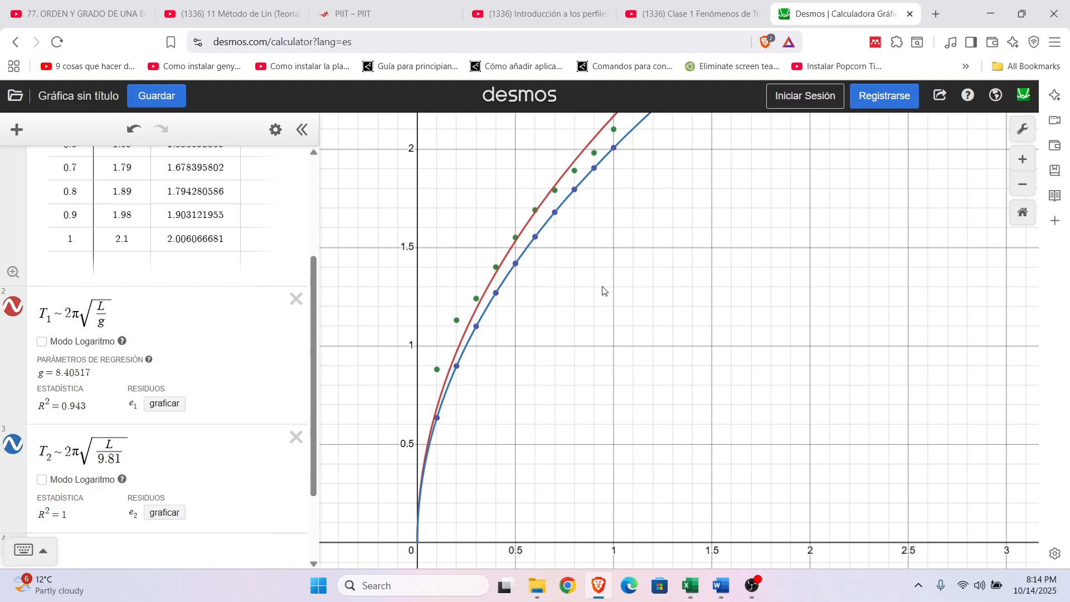
left_click_drag(694, 267, 657, 292)
scroll(640, 277, "down", 1)
scroll(640, 277, "up", 1)
scroll(641, 277, "down", 2)
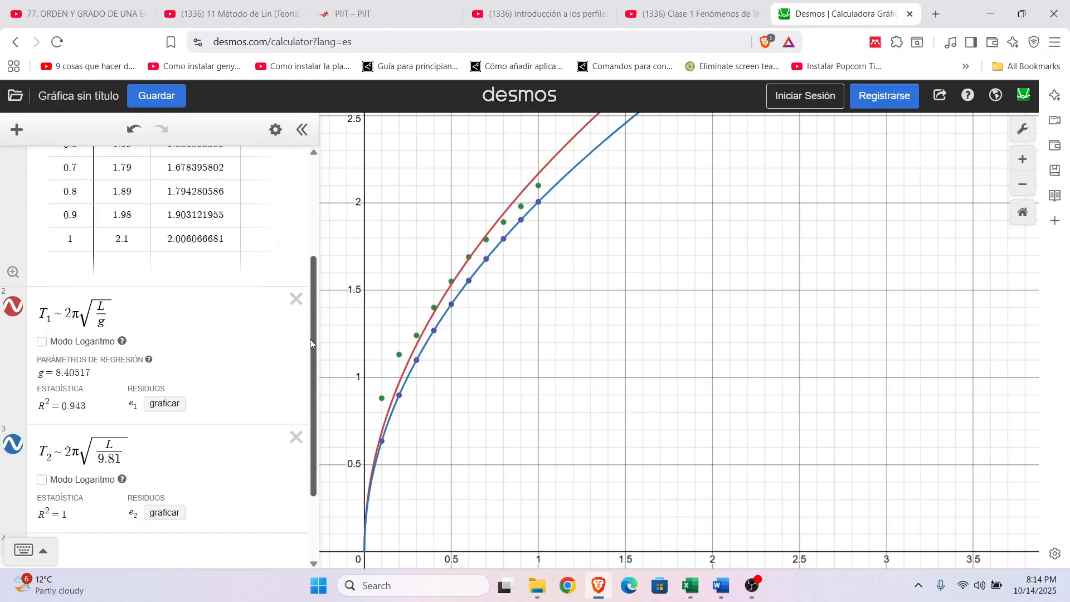
scroll(311, 360, "up", 3)
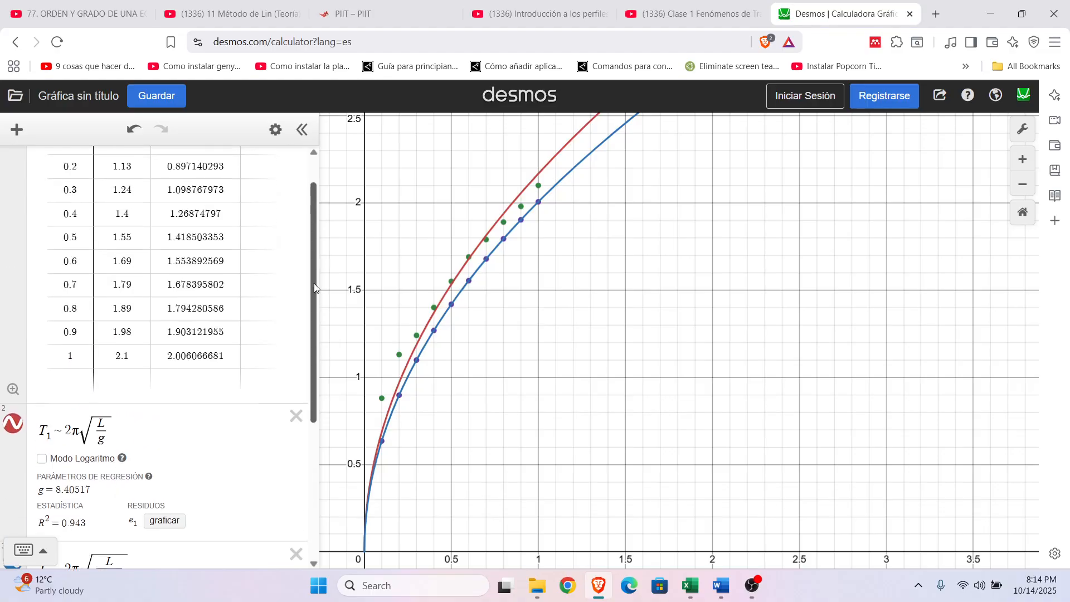
right_click(835, 17)
left_click_drag(764, 224, 766, 225)
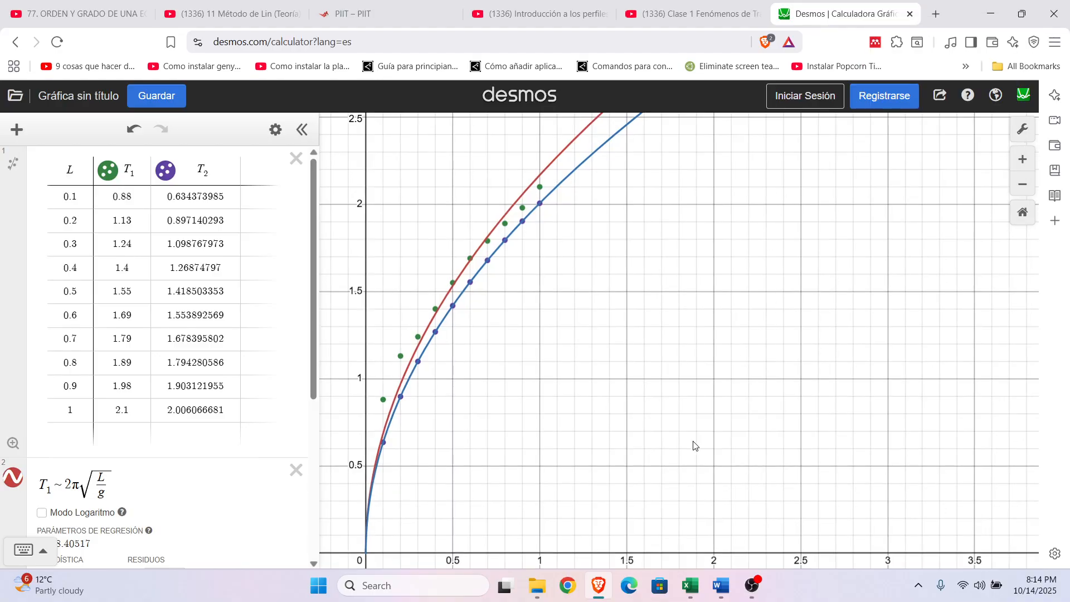
Step: Switch to the Excel workbook and open the Ley de enfriamiento sheet
left_click(690, 585)
left_click(436, 417)
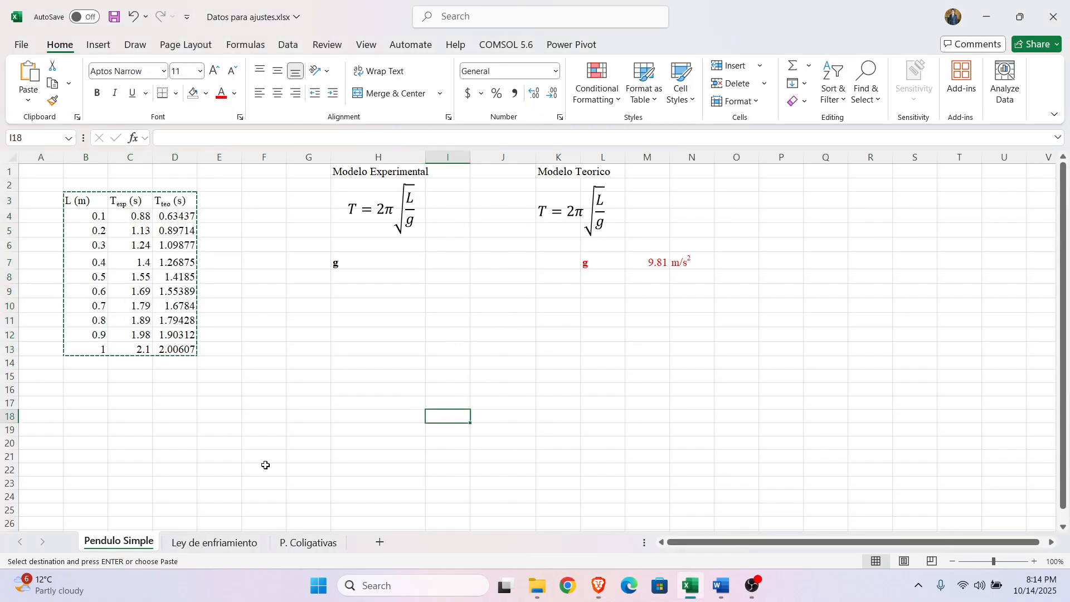
left_click(199, 544)
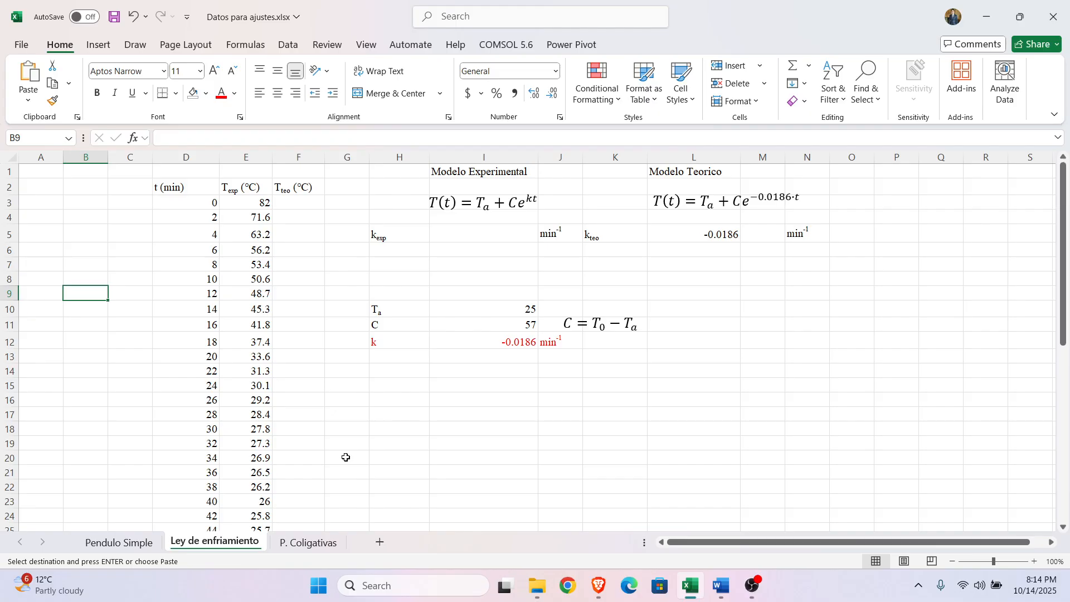
Step: Examine the experimental and theoretical cooling model equations beside the temperature data
left_click(492, 174)
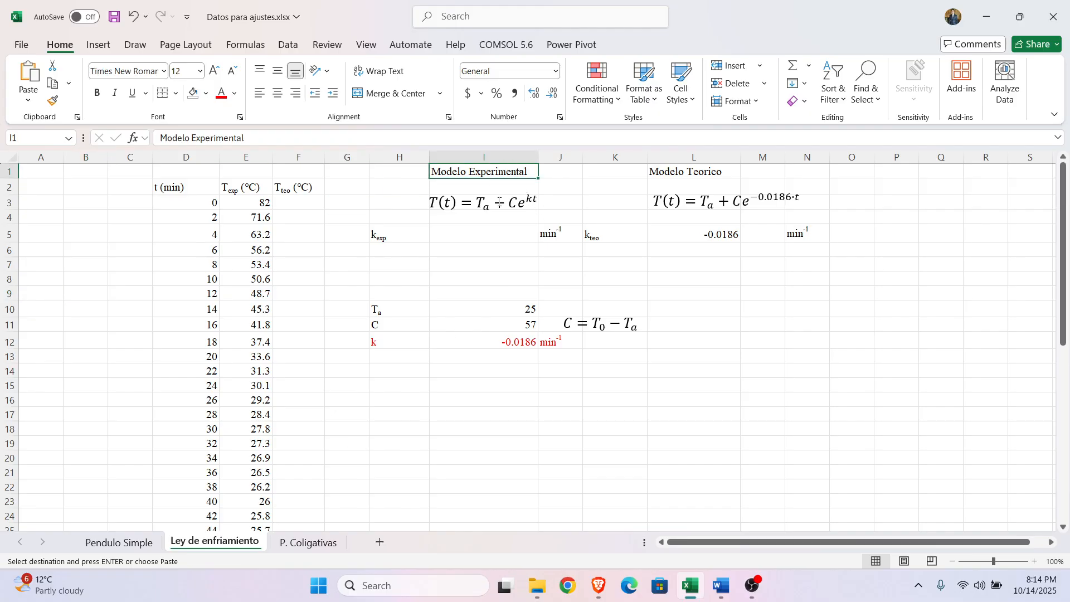
left_click(498, 202)
left_click(522, 176)
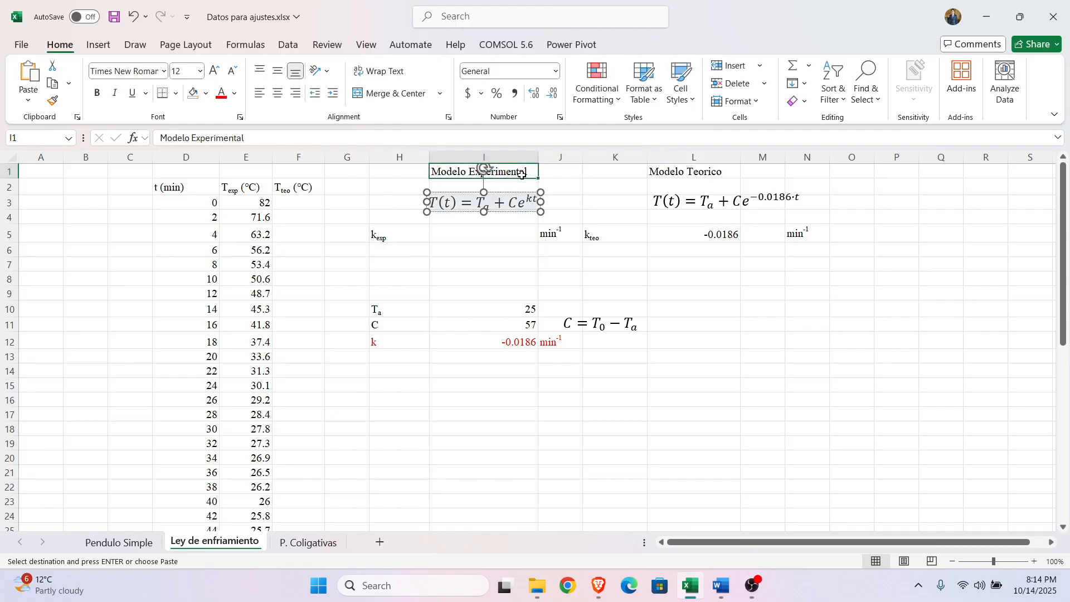
left_click(519, 207)
left_click_drag(669, 171, 814, 203)
left_click(898, 218)
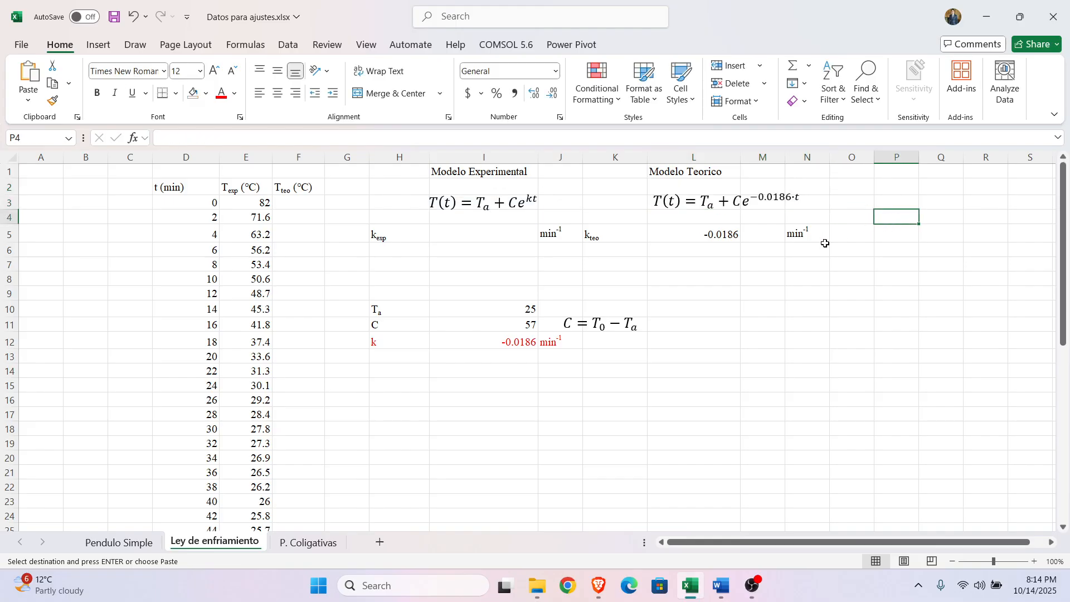
Step: Compare the exponents of the experimental and theoretical cooling equations with the k_teo row and its unit
left_click(606, 234)
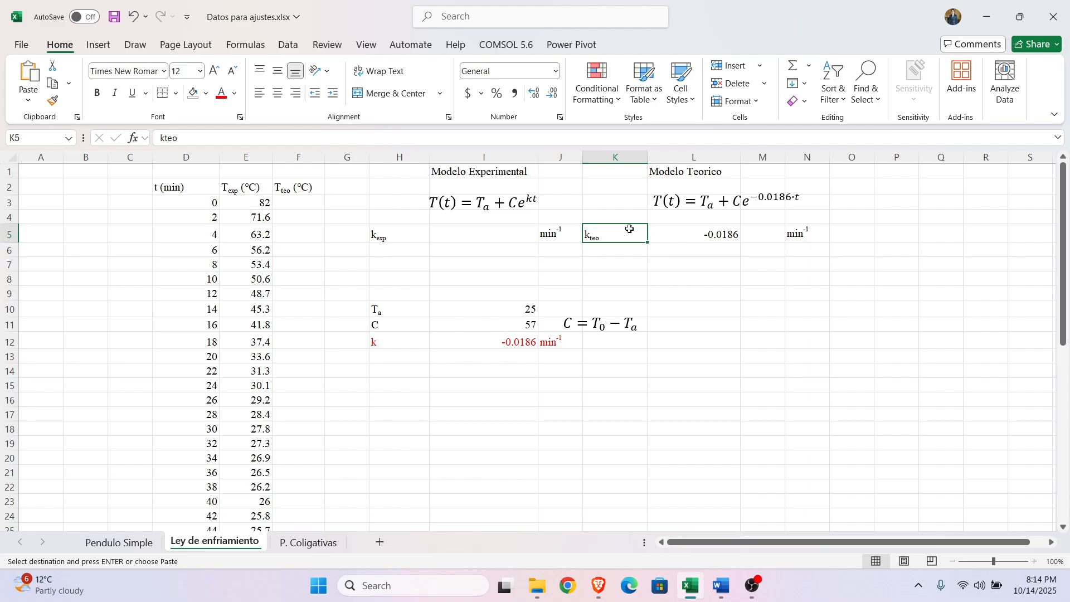
left_click(529, 199)
double_click(529, 199)
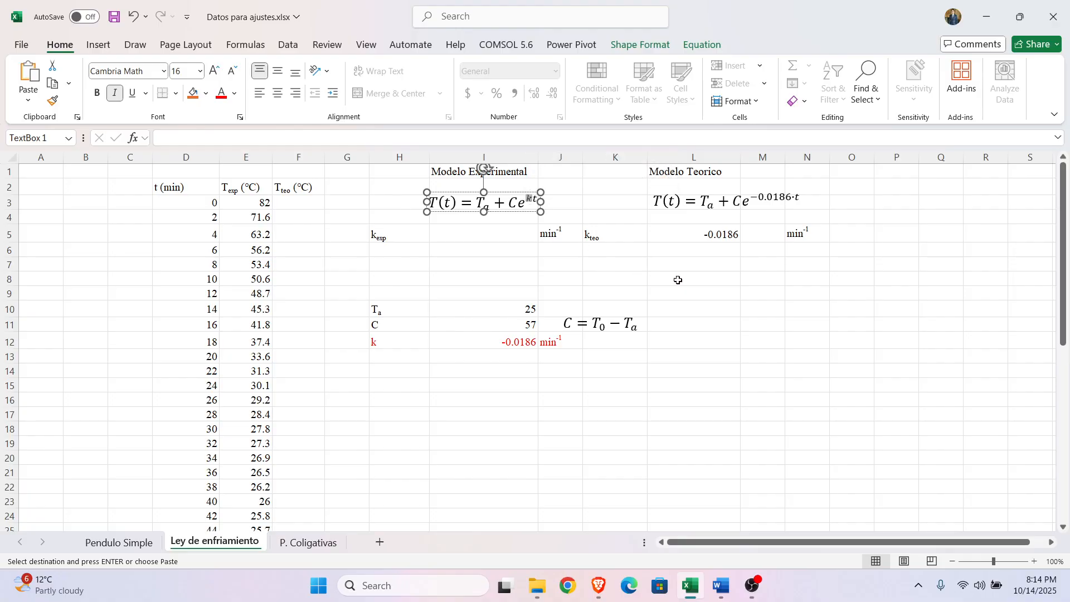
double_click(754, 204)
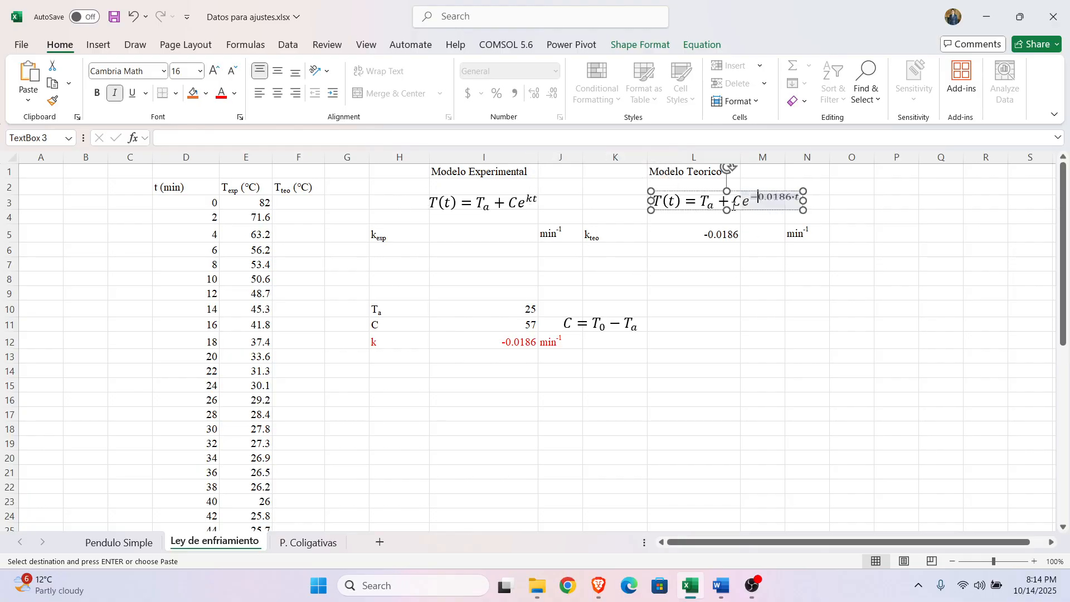
left_click(685, 237)
left_click_drag(604, 237, 786, 246)
left_click(812, 241)
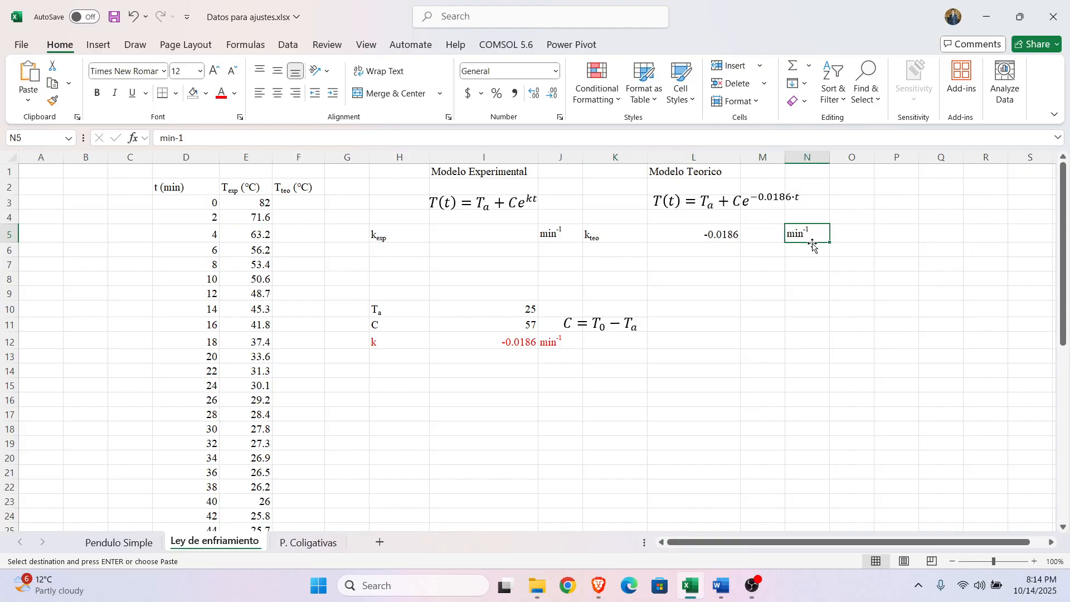
left_click(769, 291)
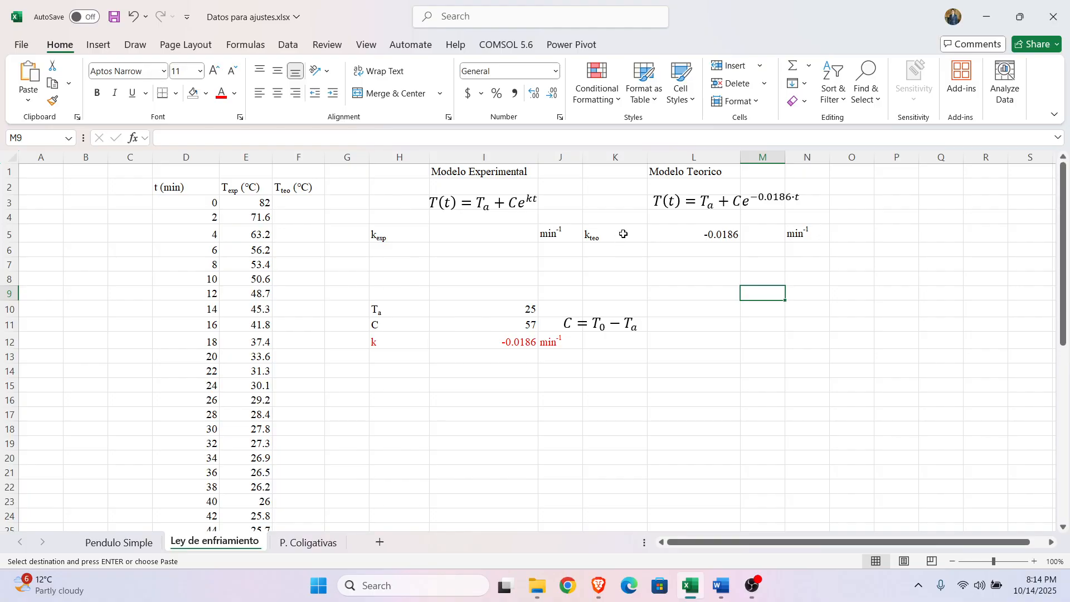
Step: Examine the theoretical cooling constant in L5 together with the full Modelo Teorico equation
left_click(673, 234)
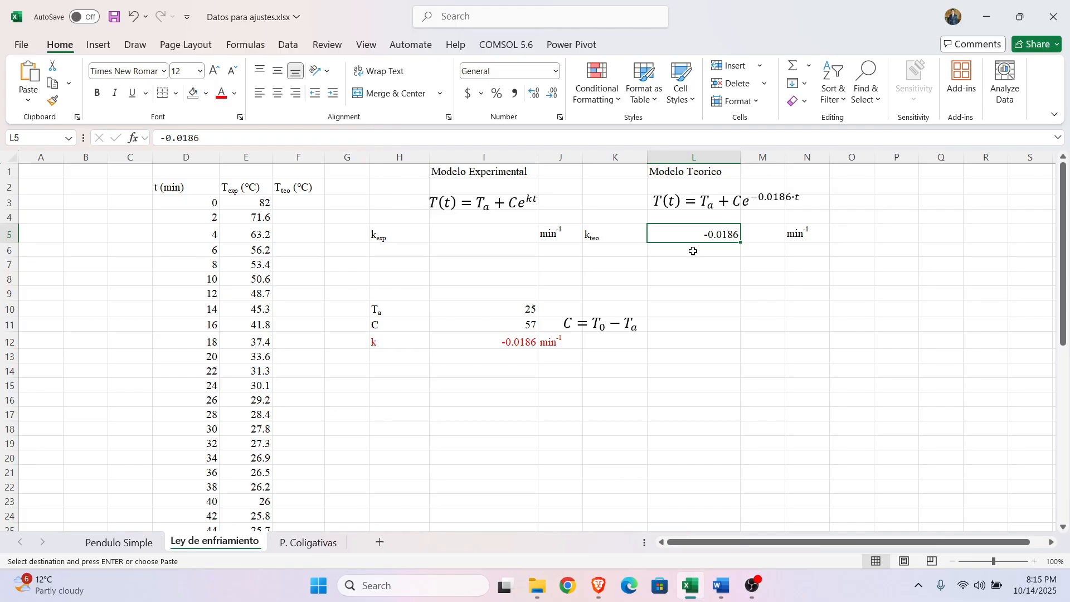
left_click(712, 265)
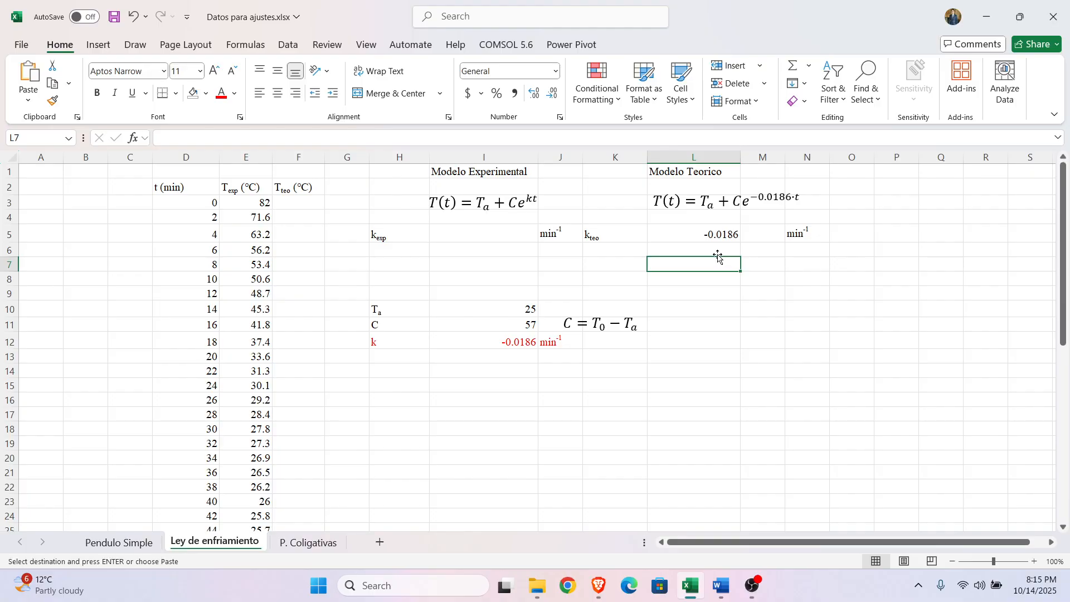
left_click(719, 247)
left_click(719, 236)
left_click(832, 287)
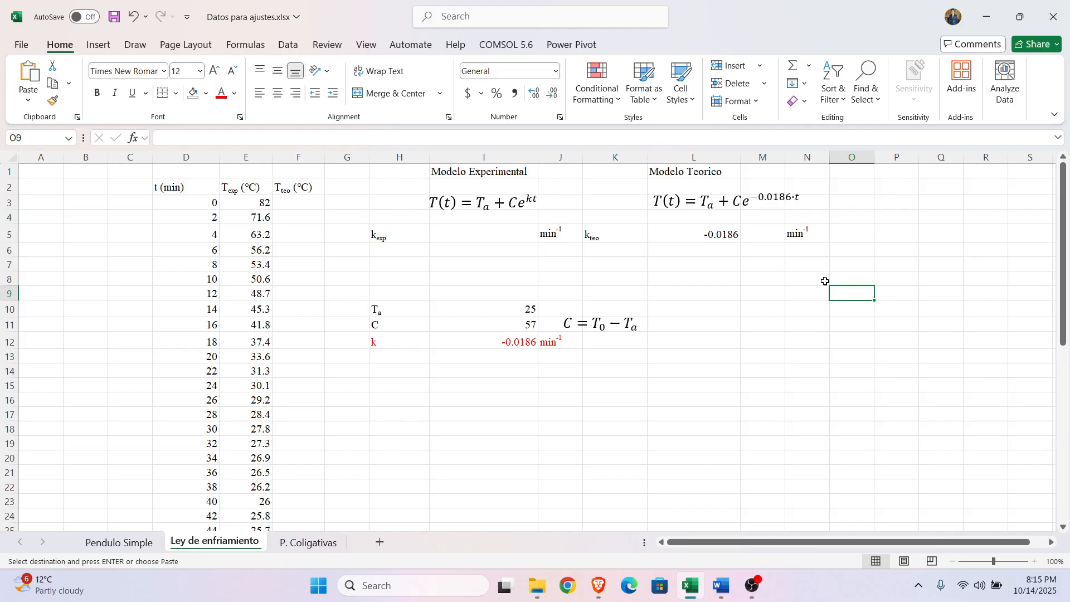
left_click(717, 238)
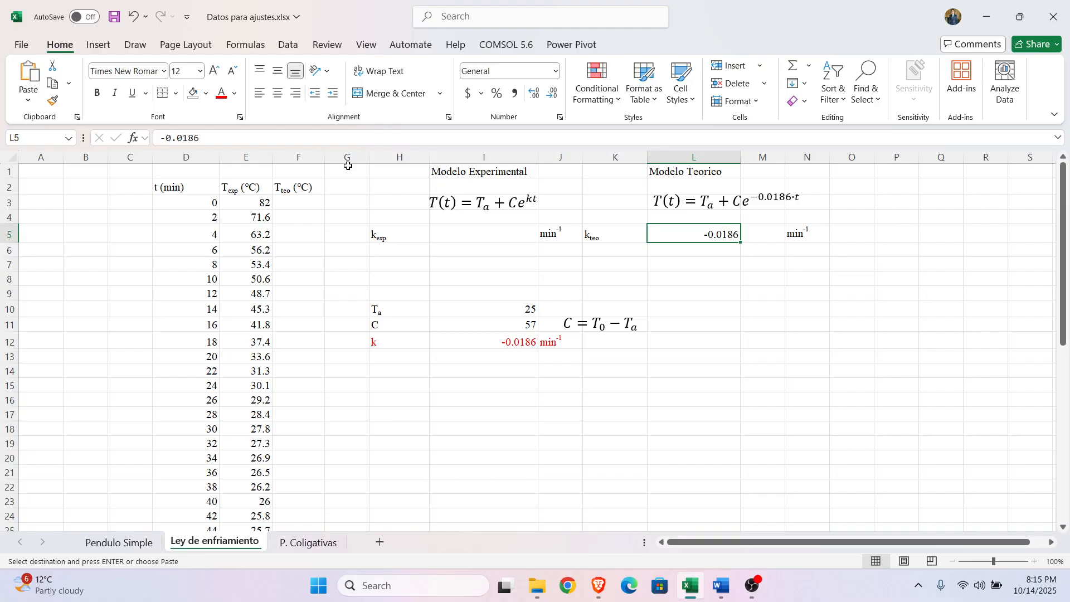
left_click(819, 373)
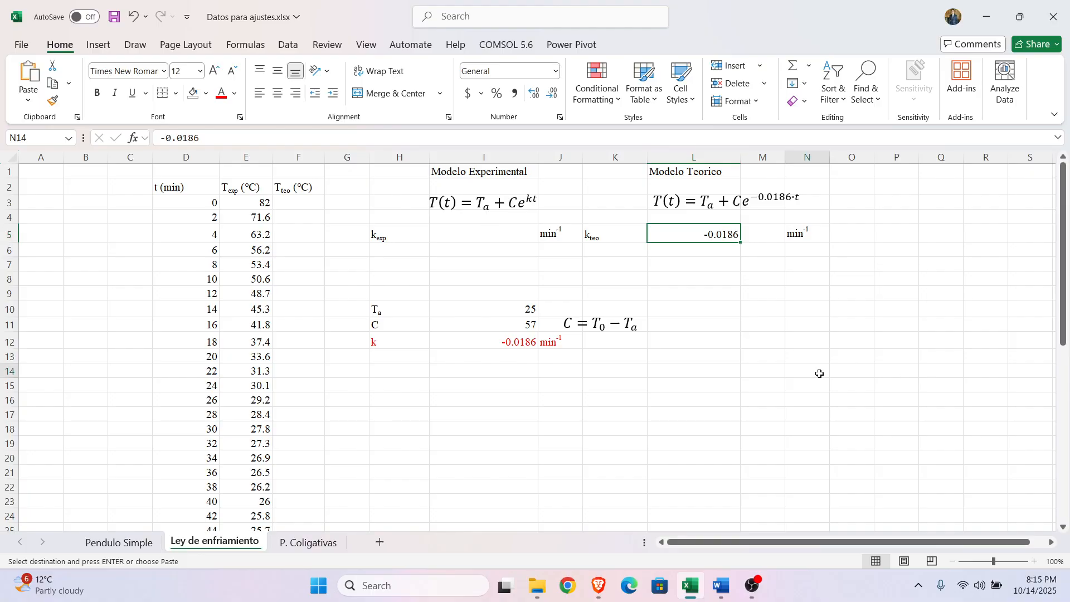
left_click(723, 234)
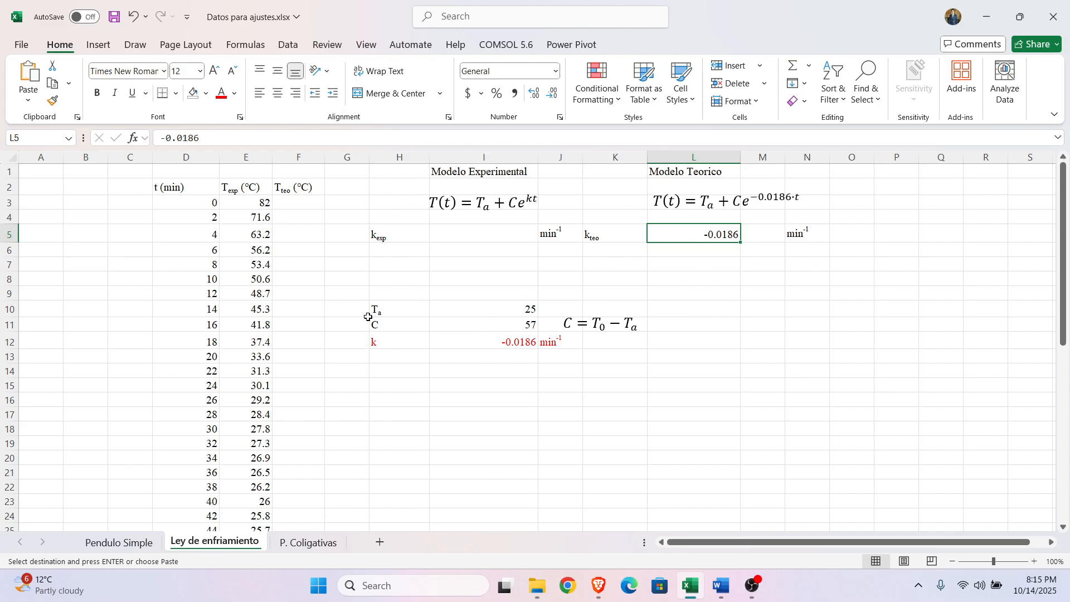
left_click(714, 200)
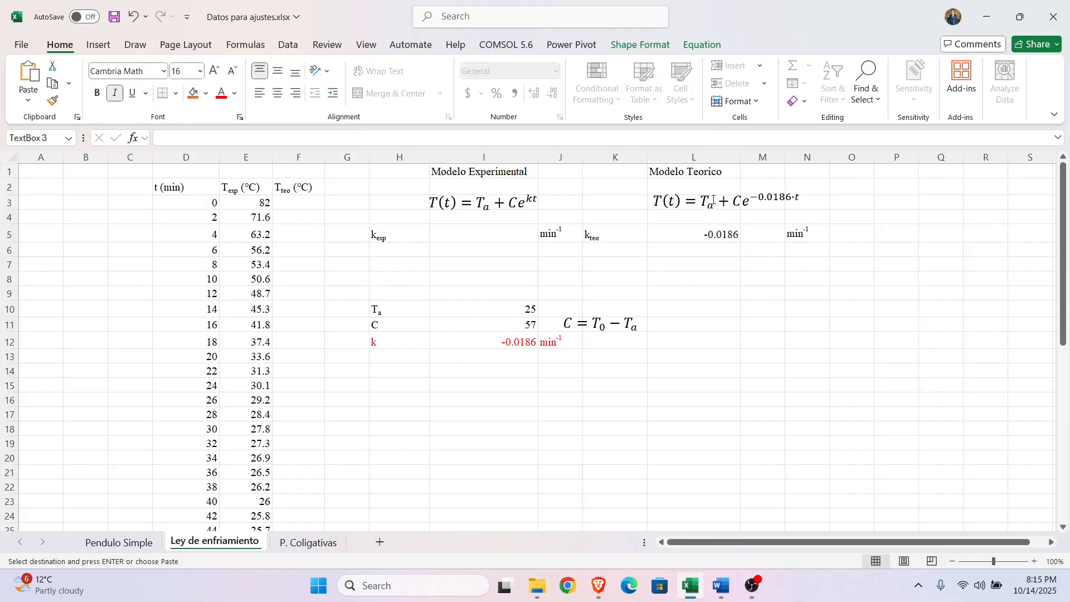
left_click_drag(653, 201, 777, 206)
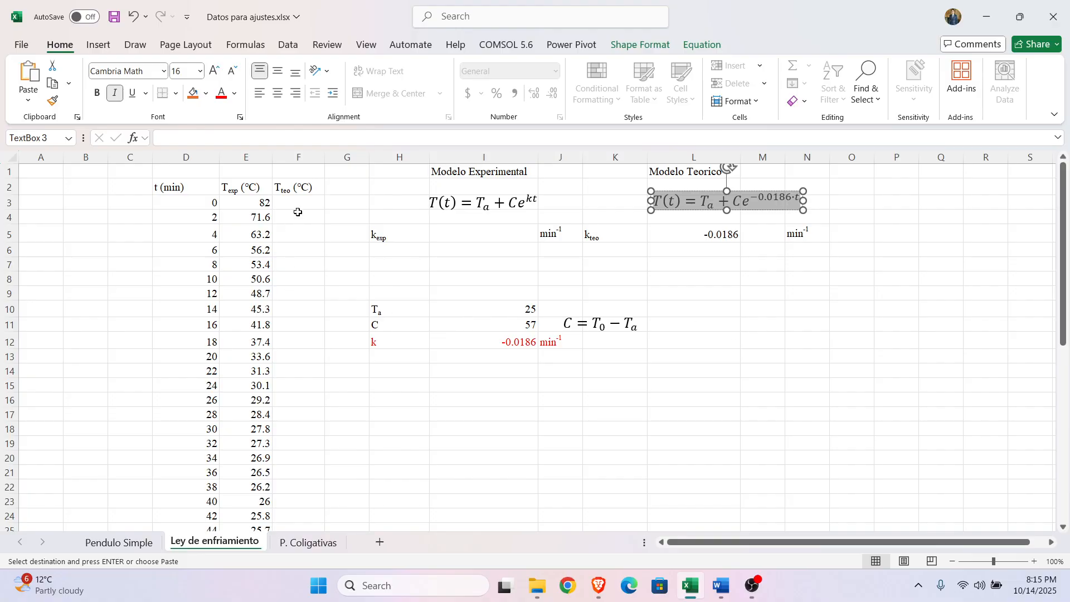
Step: Review the time, experimental temperature and theoretical temperature columns, including the first theoretical cell F3
left_click(106, 254)
left_click_drag(183, 187, 192, 504)
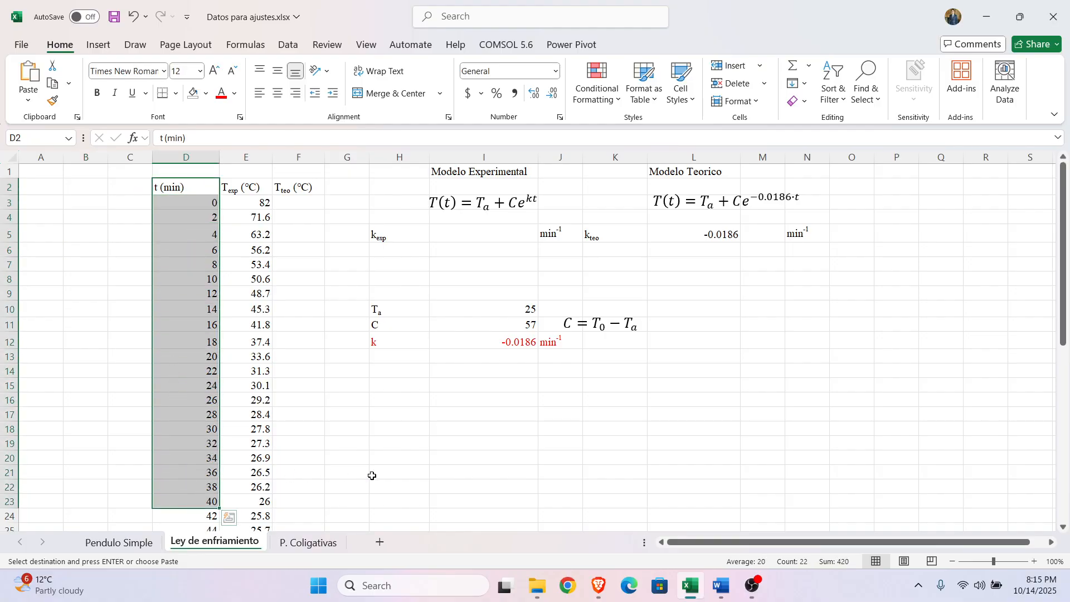
left_click(438, 475)
left_click_drag(241, 189, 301, 425)
left_click_drag(433, 452, 431, 446)
left_click_drag(306, 189, 328, 517)
left_click(393, 501)
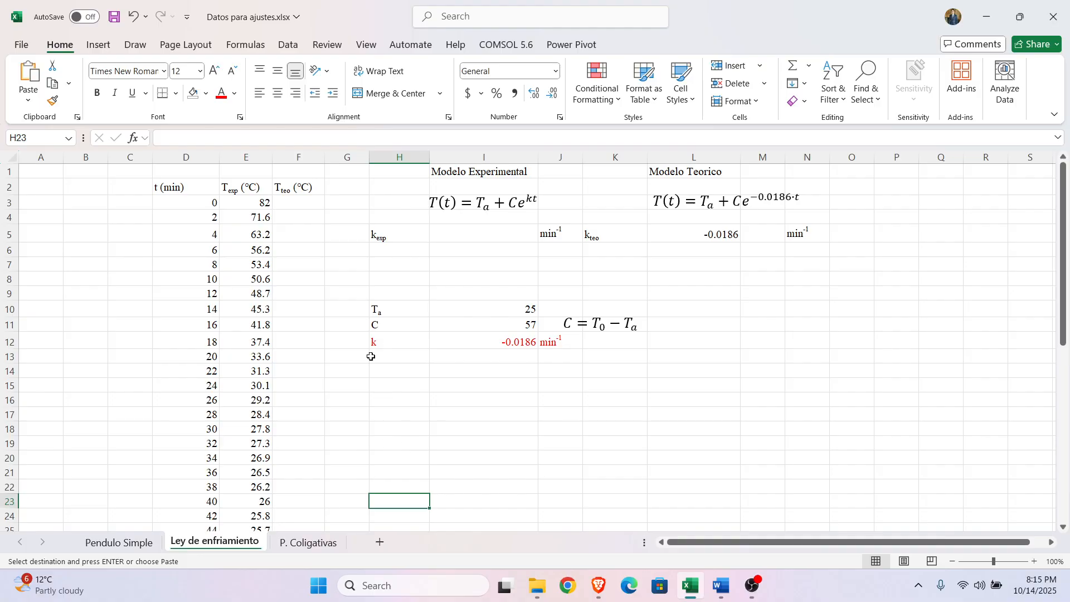
left_click(300, 205)
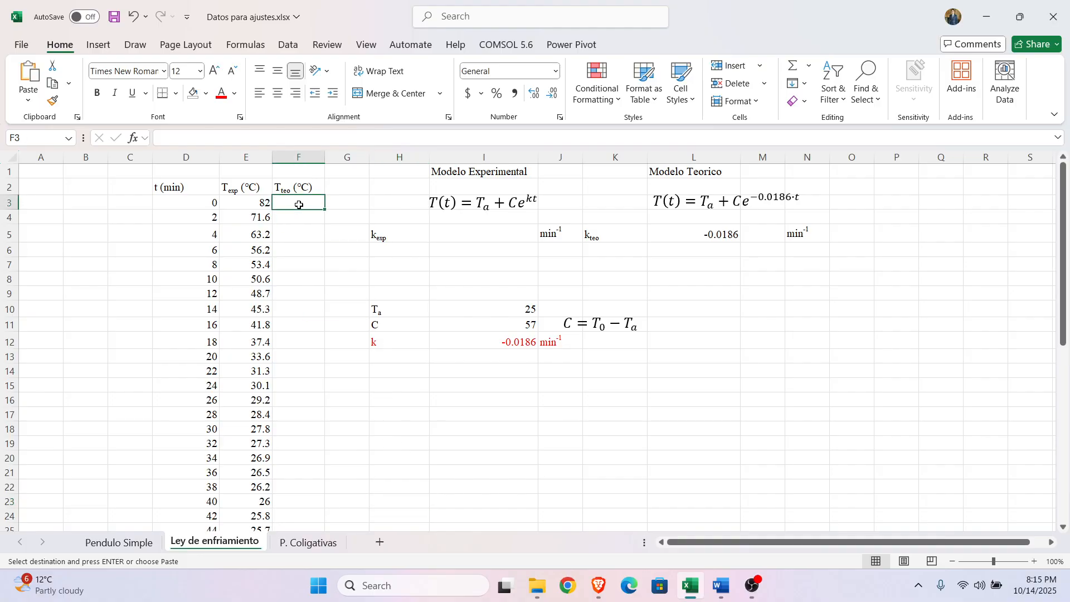
left_click(536, 481)
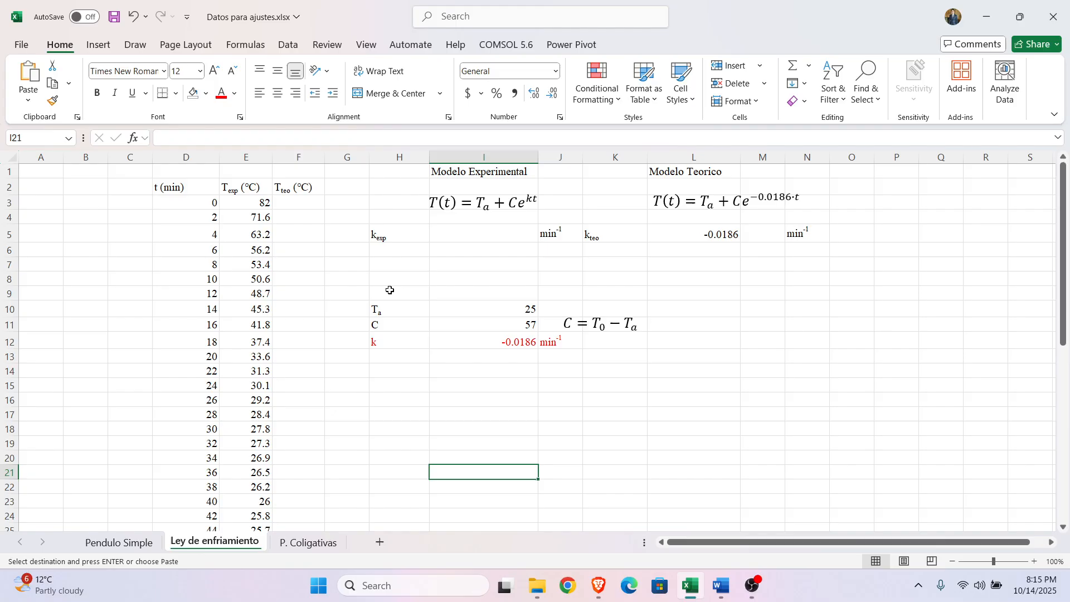
Step: Enter the theoretical cooling formula =I10+I11*exp(I12*D3) in cell F3
left_click(314, 200)
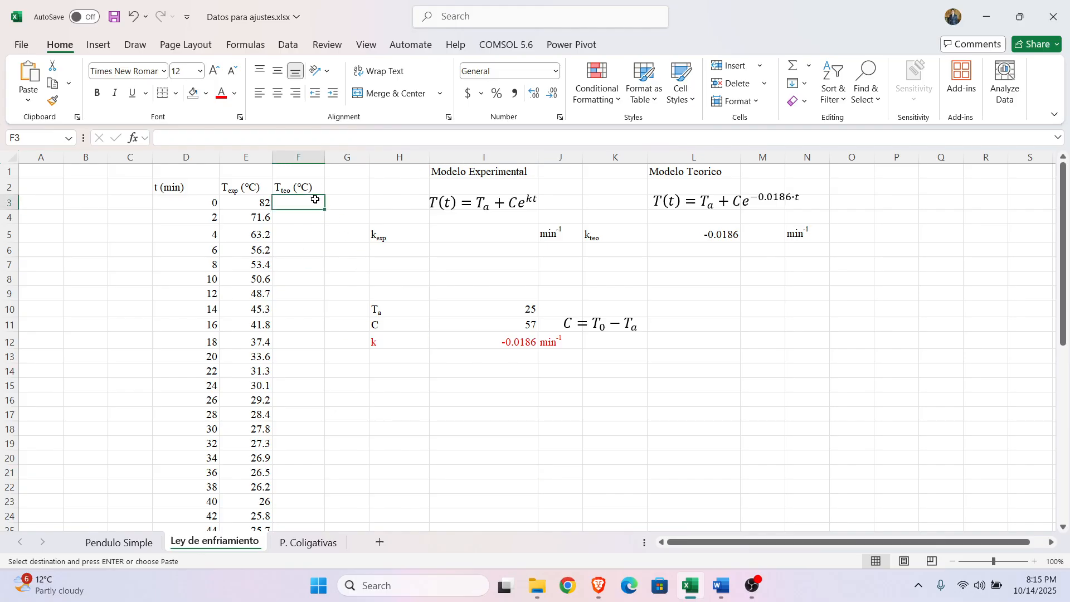
type("=")
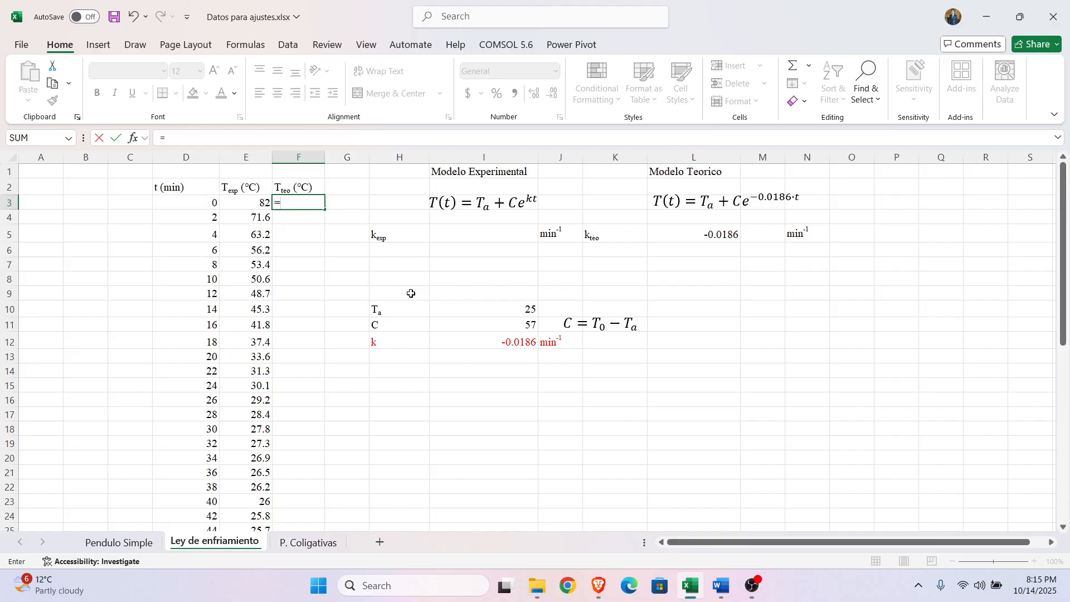
left_click(489, 311)
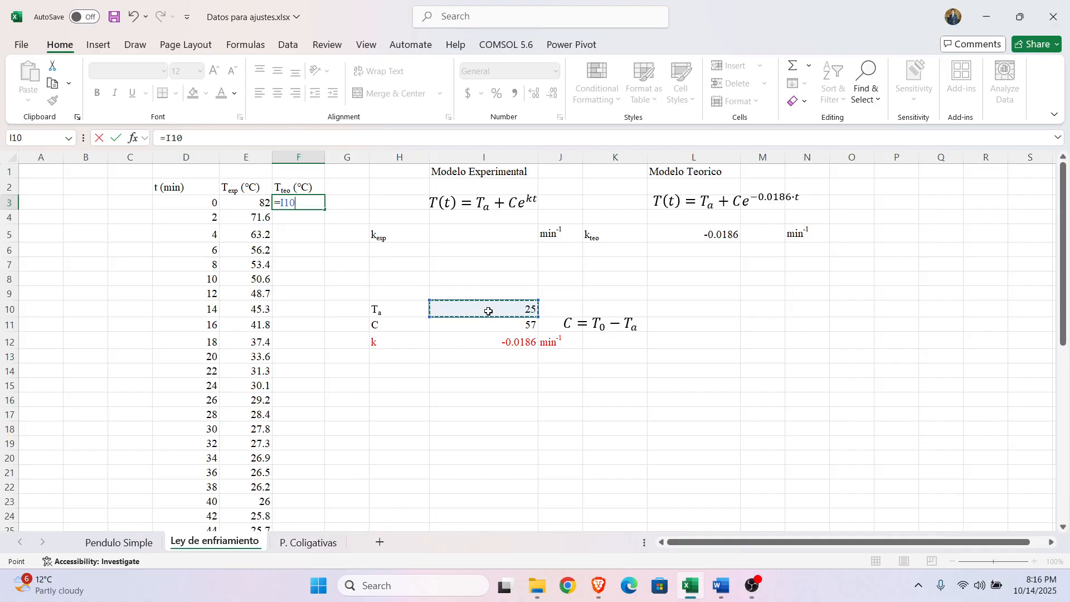
type("+")
left_click(479, 328)
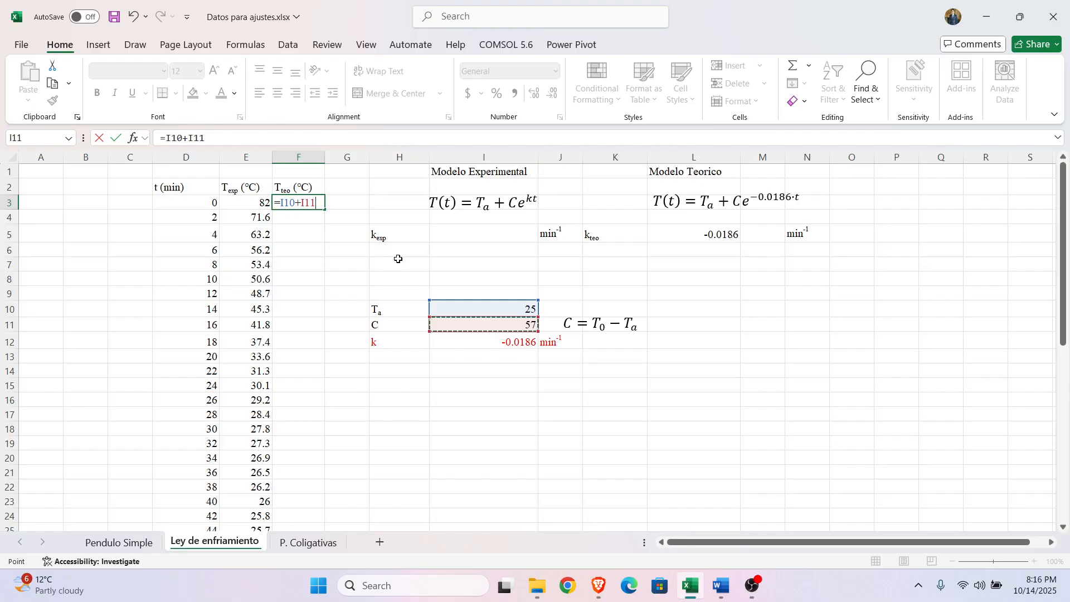
type("*")
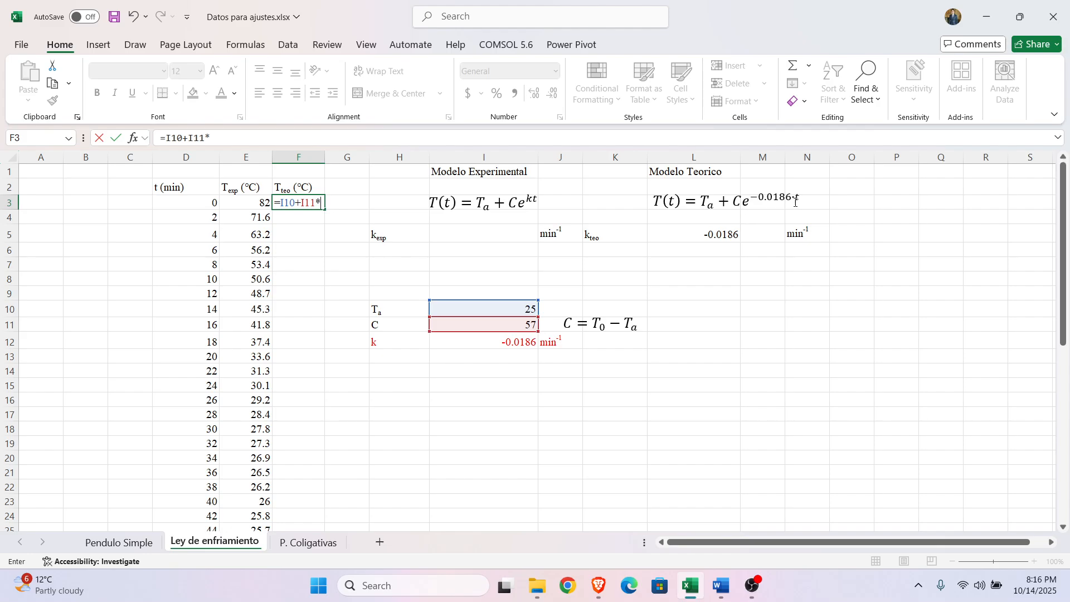
type("exp")
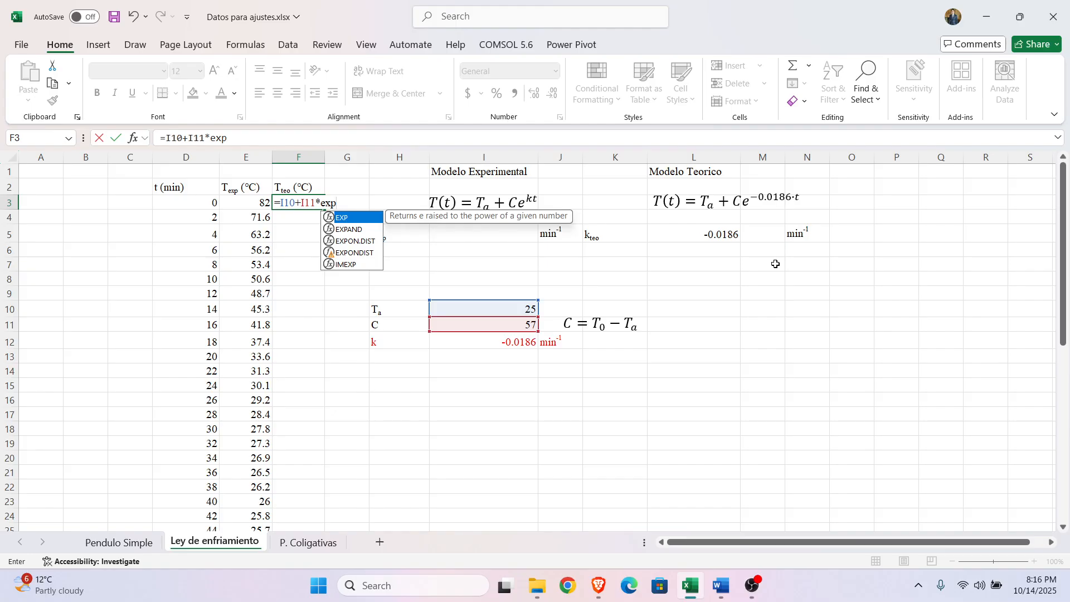
type("(")
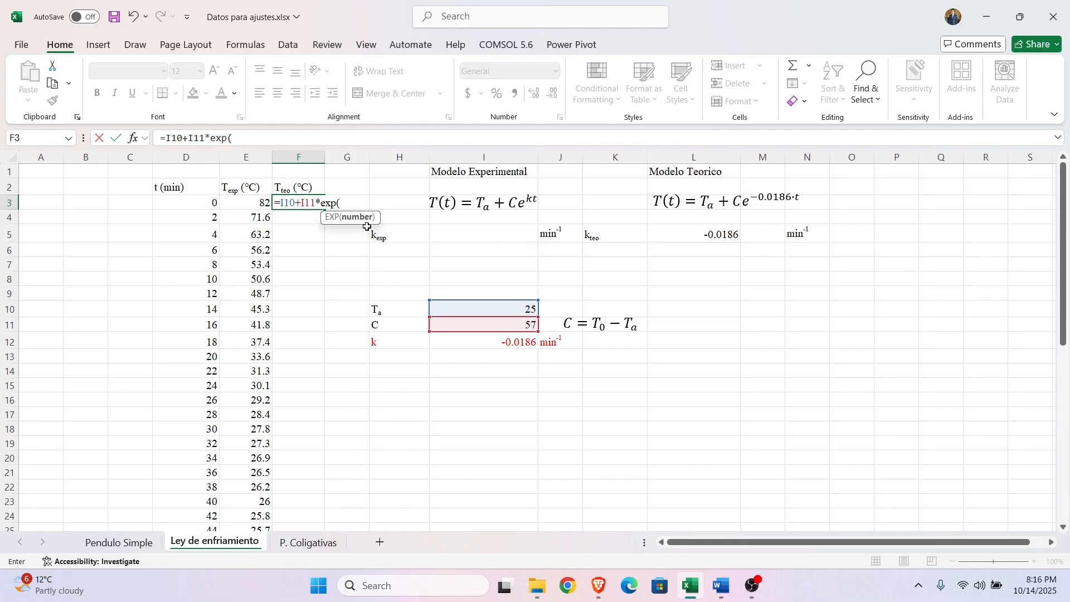
left_click(486, 344)
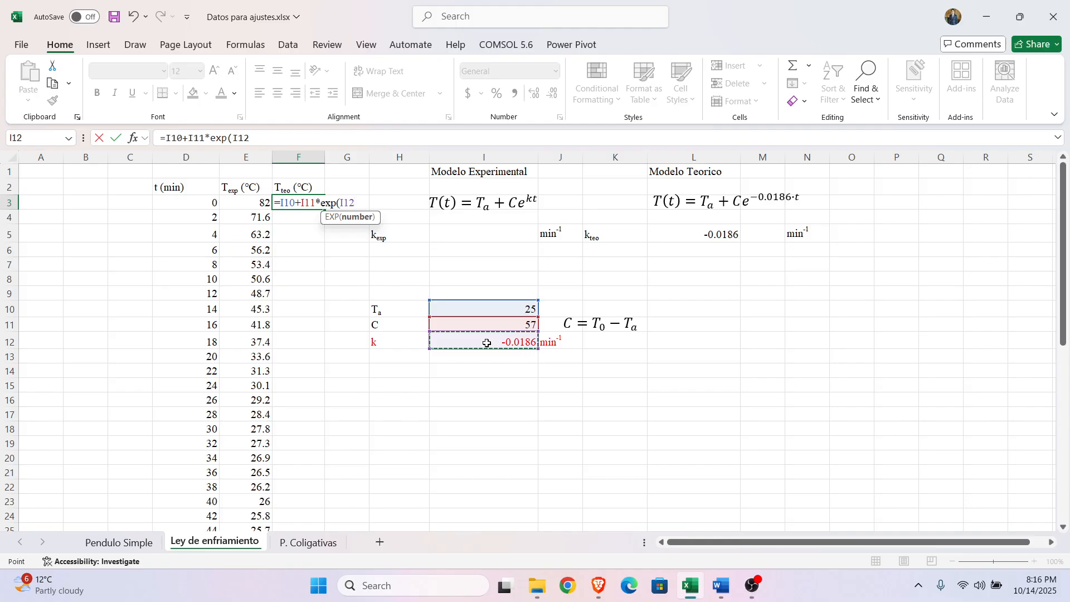
type("*")
left_click(190, 204)
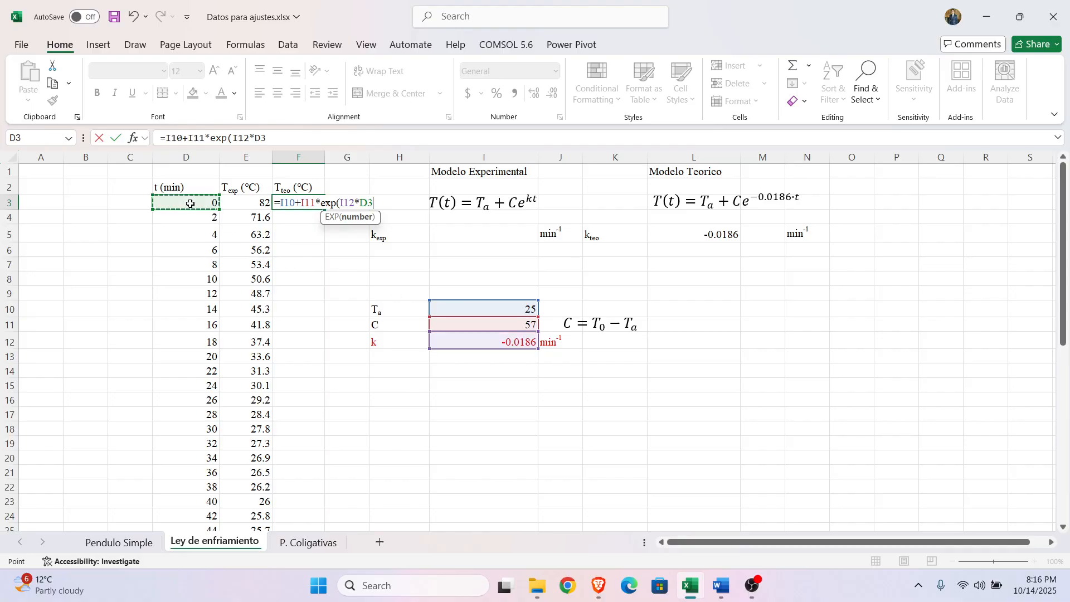
type(")")
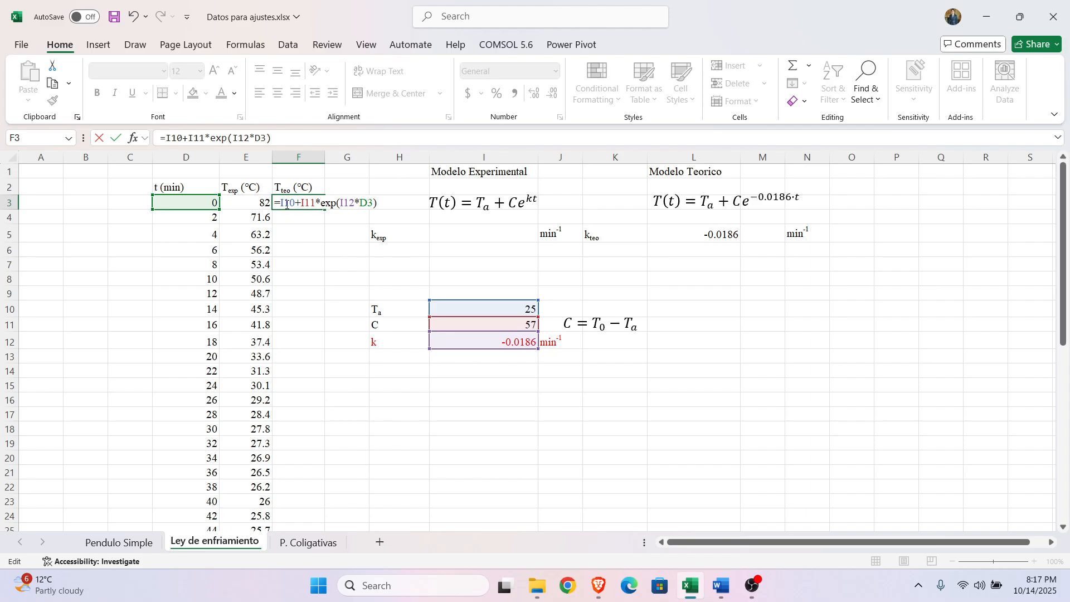
Step: Make the I10, I11 and I12 references in the F3 formula absolute, keep D3 relative, and commit the formula
left_click(288, 204)
key("F4")
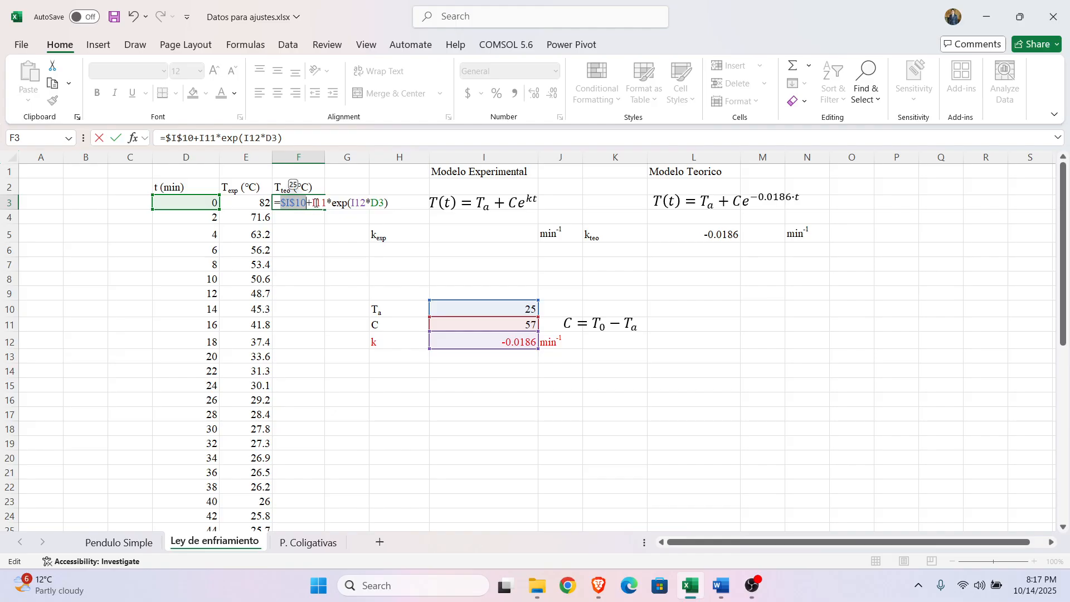
left_click(320, 204)
key("F4")
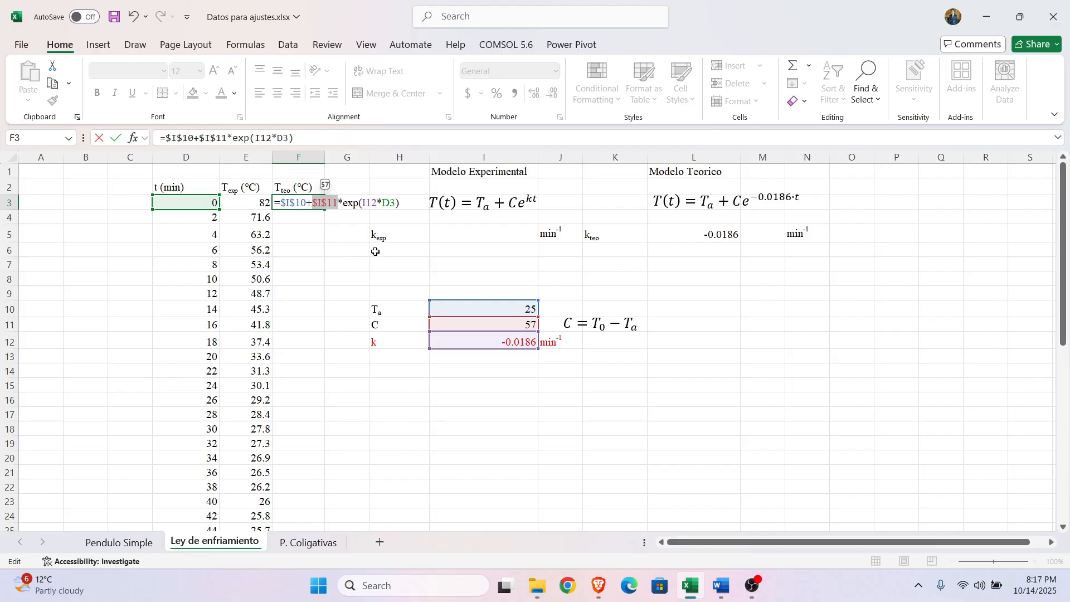
left_click(374, 205)
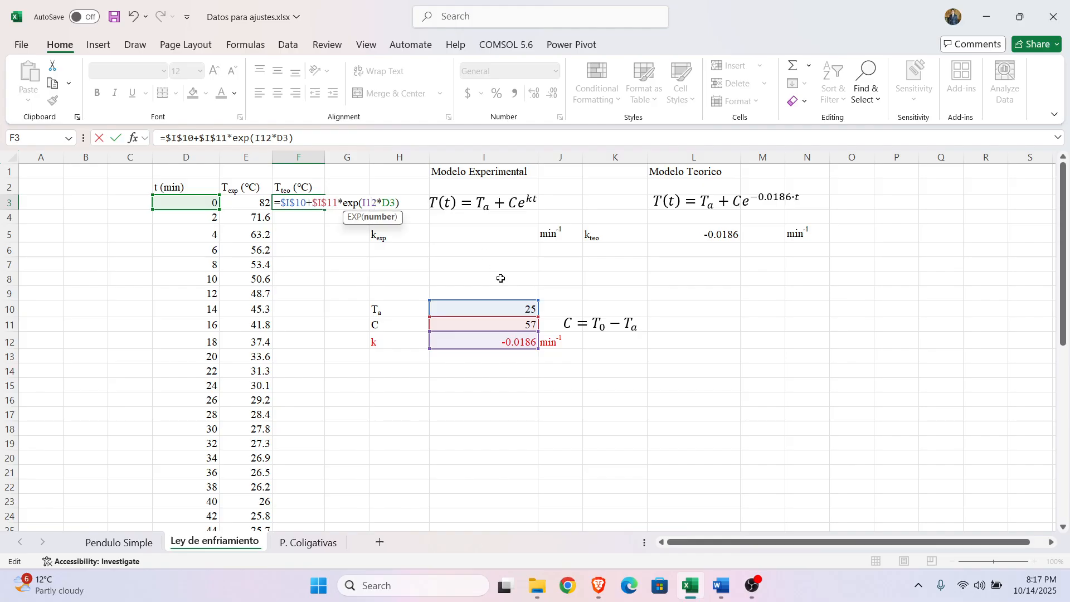
key("F4")
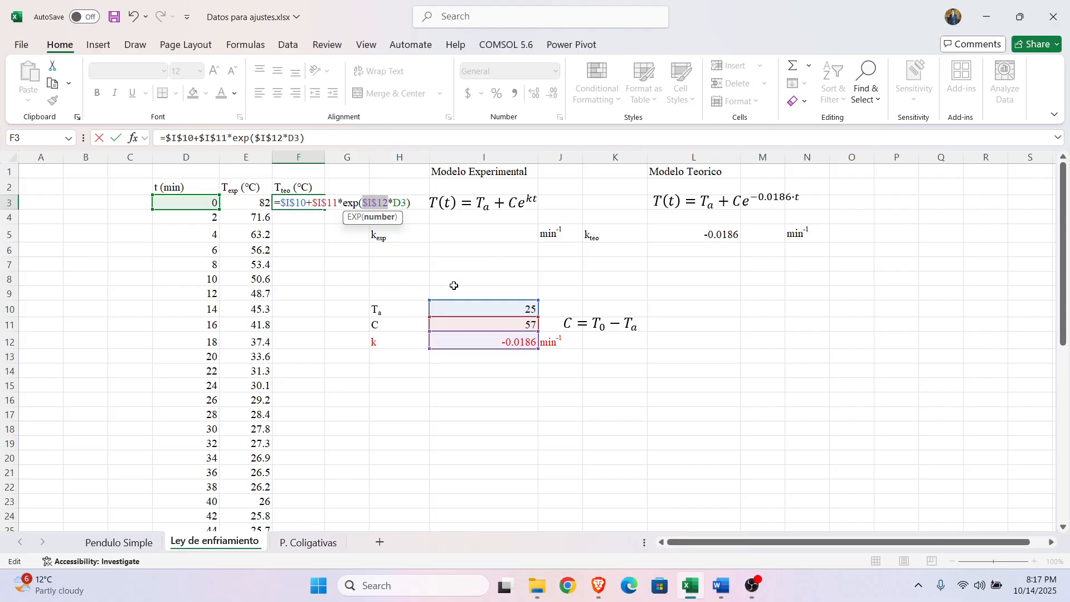
left_click(315, 140)
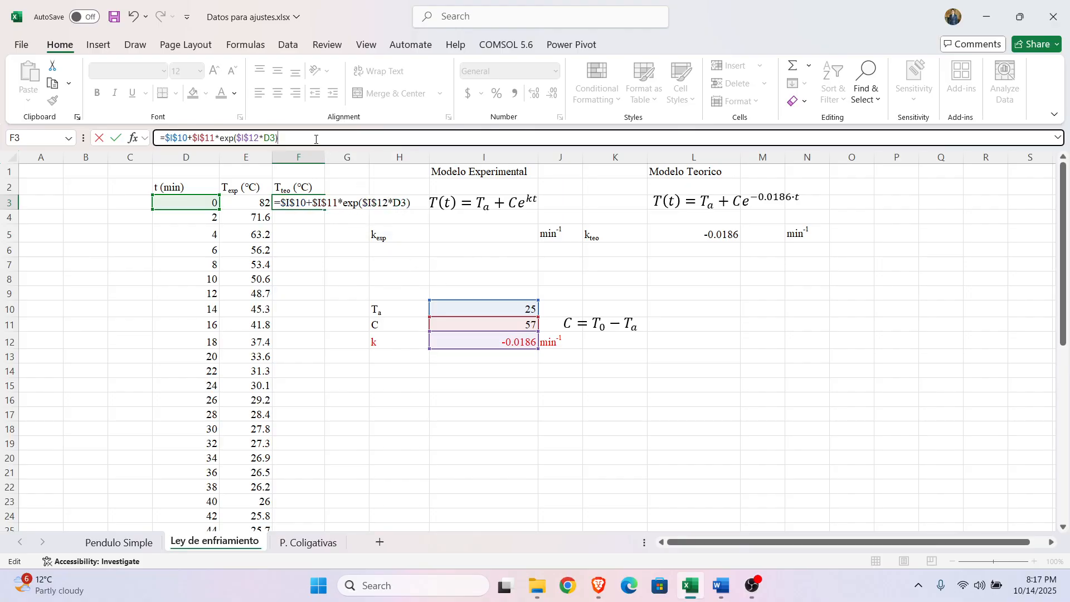
key("Return")
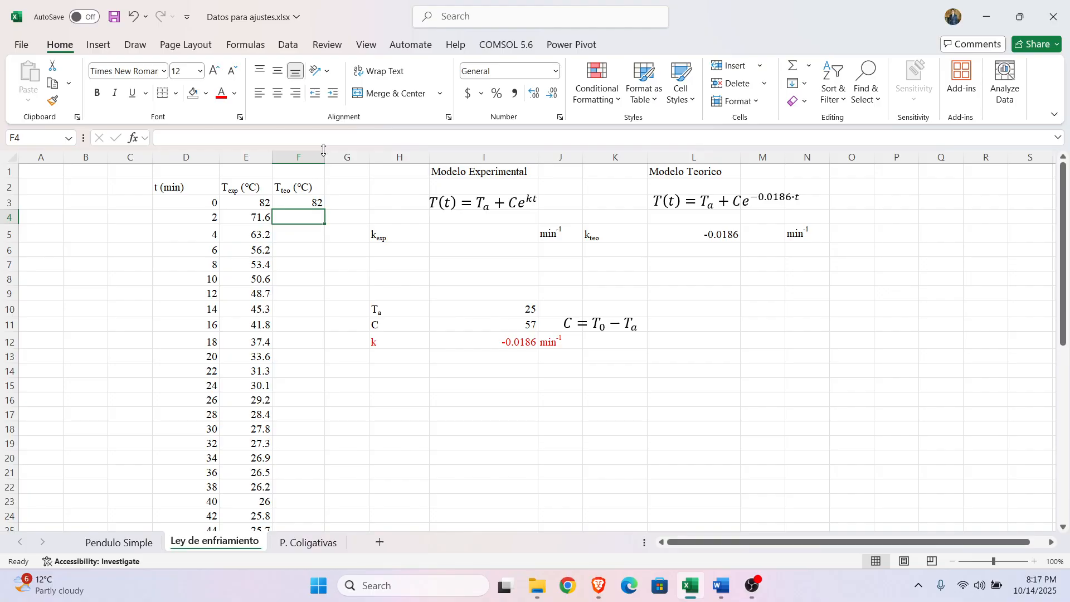
Step: Check the committed theoretical temperature formula in cell F3
left_click(306, 202)
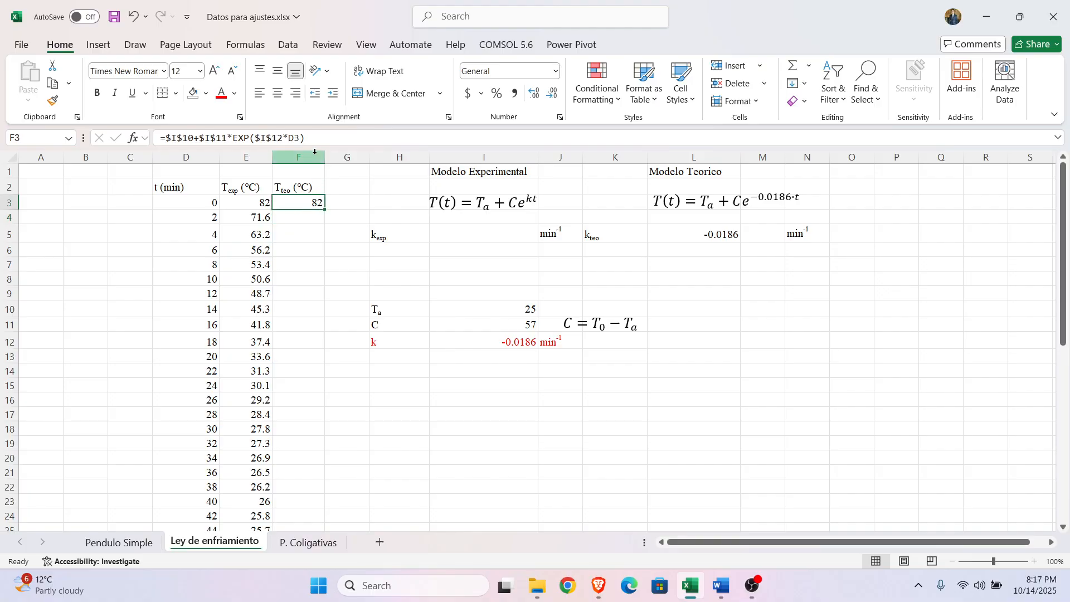
left_click(344, 275)
left_click(310, 205)
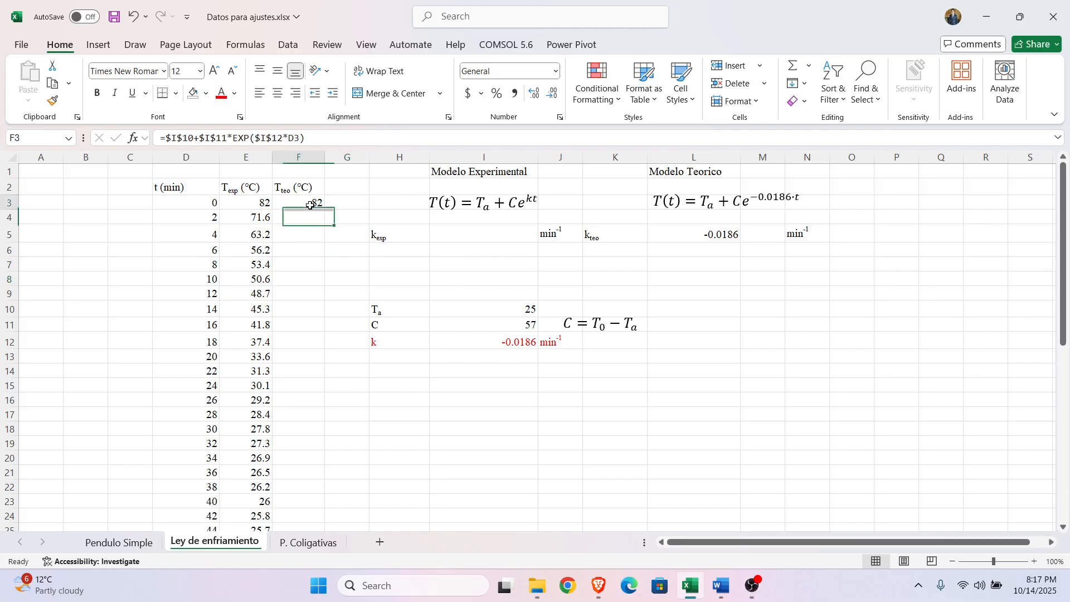
Step: Fill the theoretical temperature formula from F3 down through F46, alongside every time value
double_click(310, 205)
left_click(349, 270)
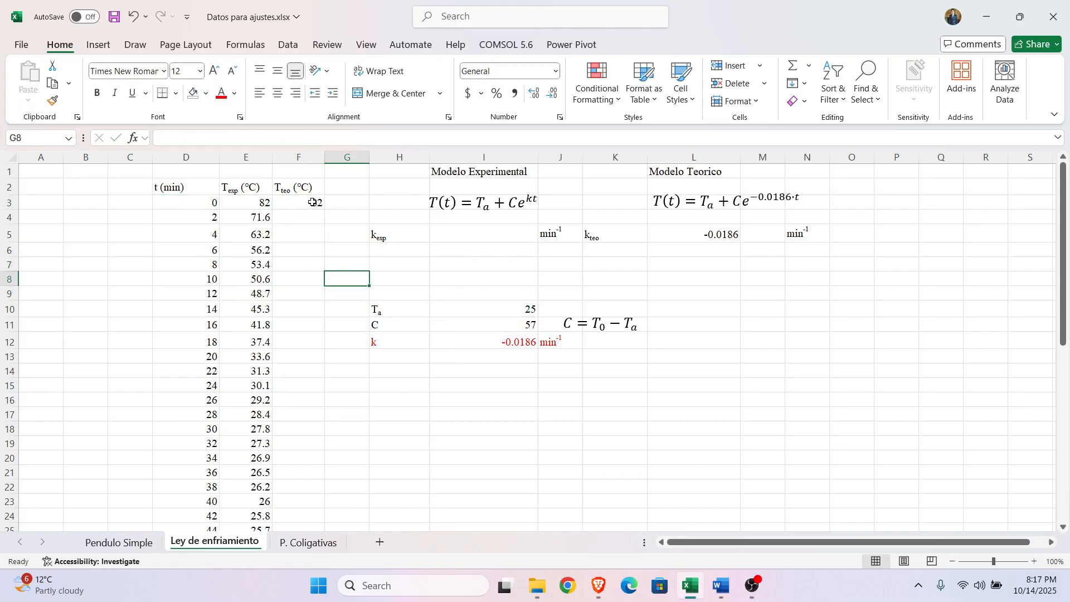
left_click(313, 202)
left_click_drag(324, 210, 299, 501)
scroll(373, 488, "up", 1)
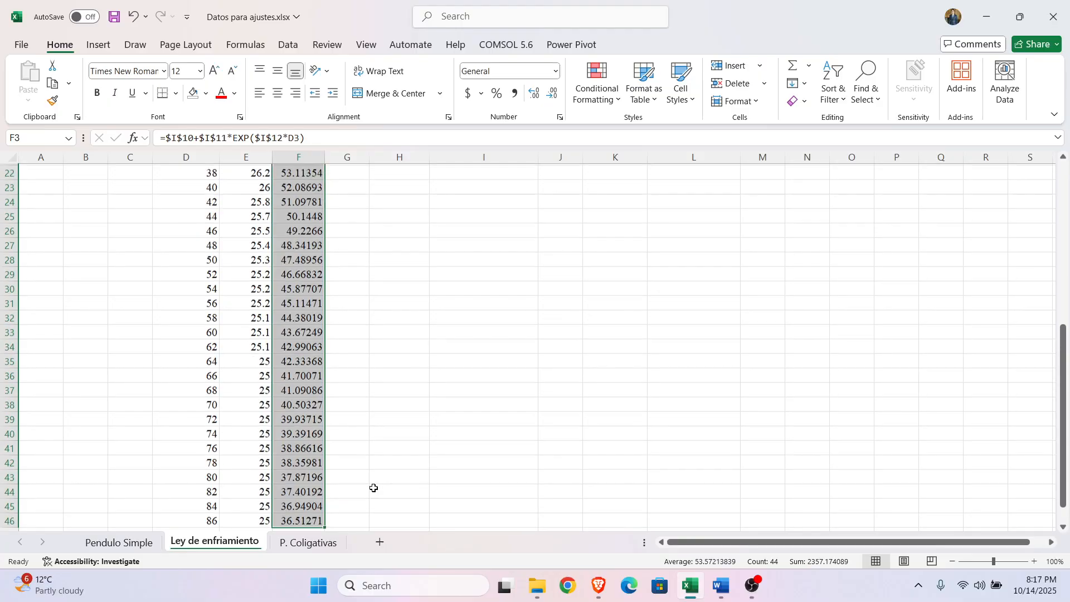
scroll(373, 488, "up", 7)
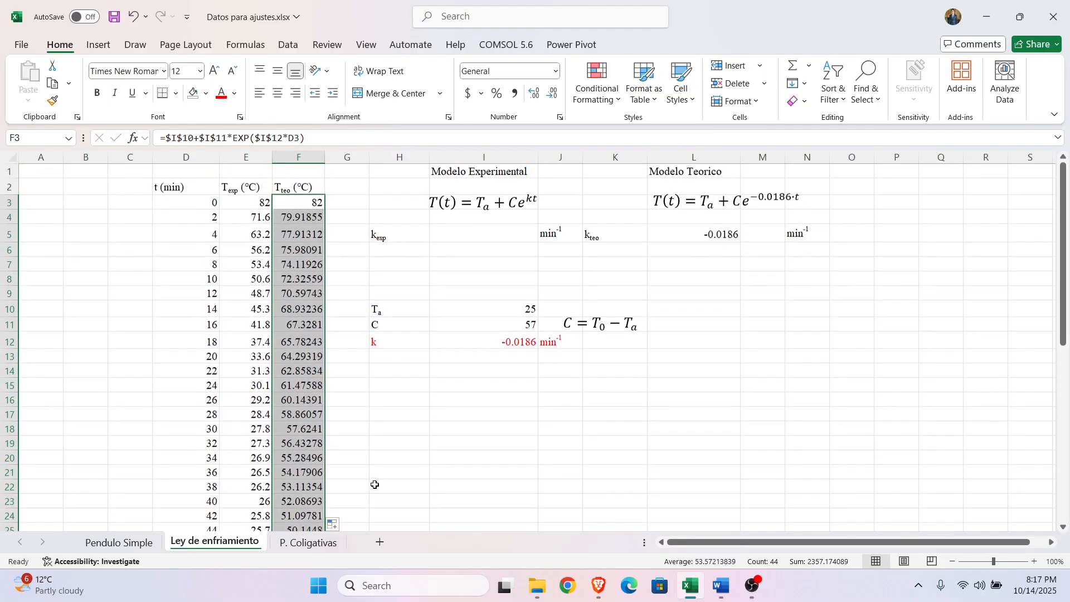
left_click(384, 446)
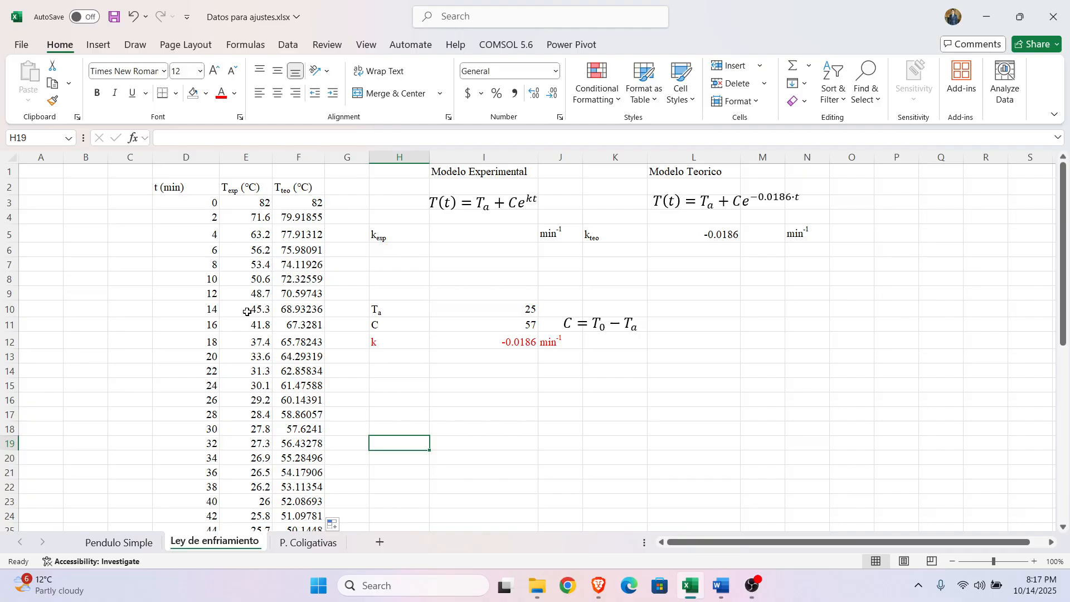
Step: Copy the time, experimental temperature and theoretical temperature table D2:F46 with its headers
left_click_drag(170, 186, 275, 187)
key("shift+Down")
key("shift+Down")
key("shift+Down")
key("shift+Down")
key("shift+Down")
key("shift+Down")
key("shift+Down")
key("shift+Down")
key("shift+Down")
key("shift+Down")
key("shift+Down")
key("shift+Down")
key("shift+Down")
key("shift+Down")
key("shift+Down")
key("shift+Down")
key("shift+Down")
key("shift+Down")
key("shift+Down")
key("shift+Down")
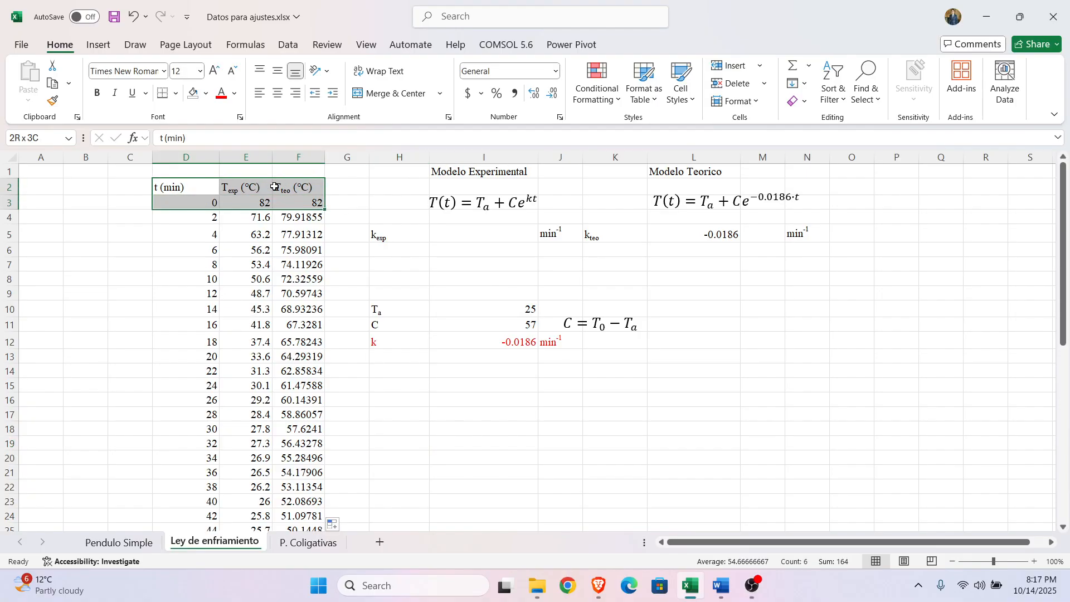
key("shift+Down")
key("shift+Down")
key("shift+Down")
key("shift+Down")
key("shift+Down")
key("shift+Down")
key("shift+Down")
key("shift+Down")
key("shift+Down")
key("shift+Down")
key("shift+Down")
key("shift+Down")
key("shift+Down")
key("shift+Down")
key("shift+Down")
key("shift+Down")
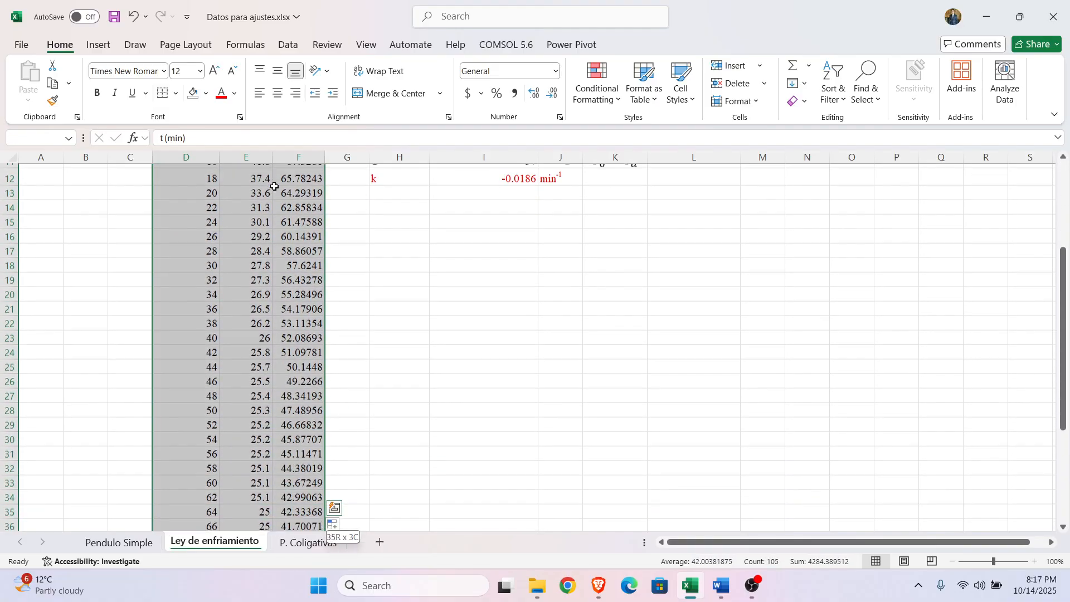
key("shift+Down")
key("shift+Down")
key("shift+Down")
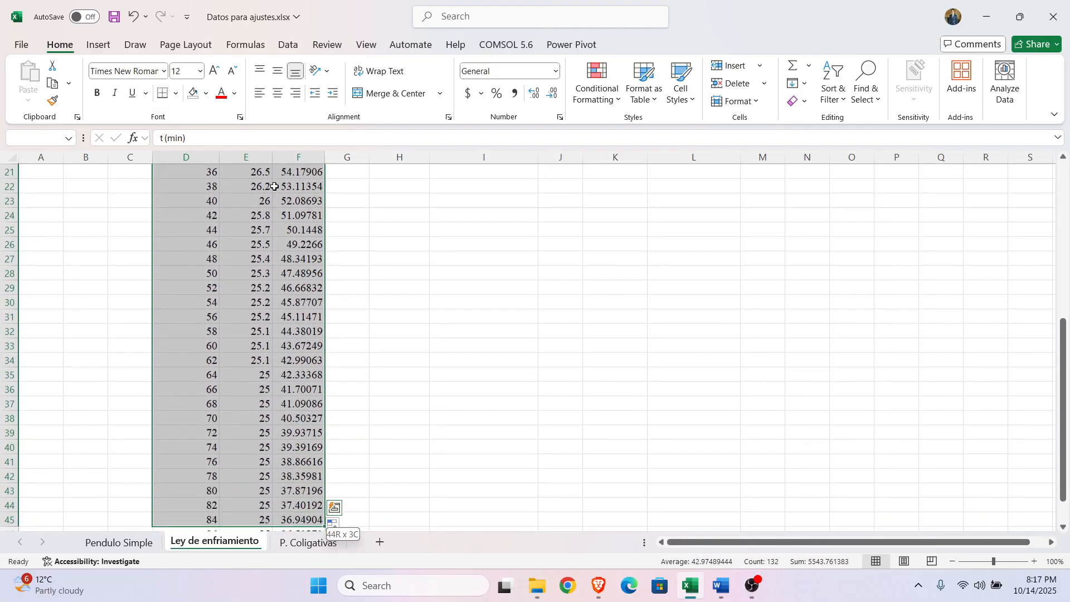
key("ctrl+c")
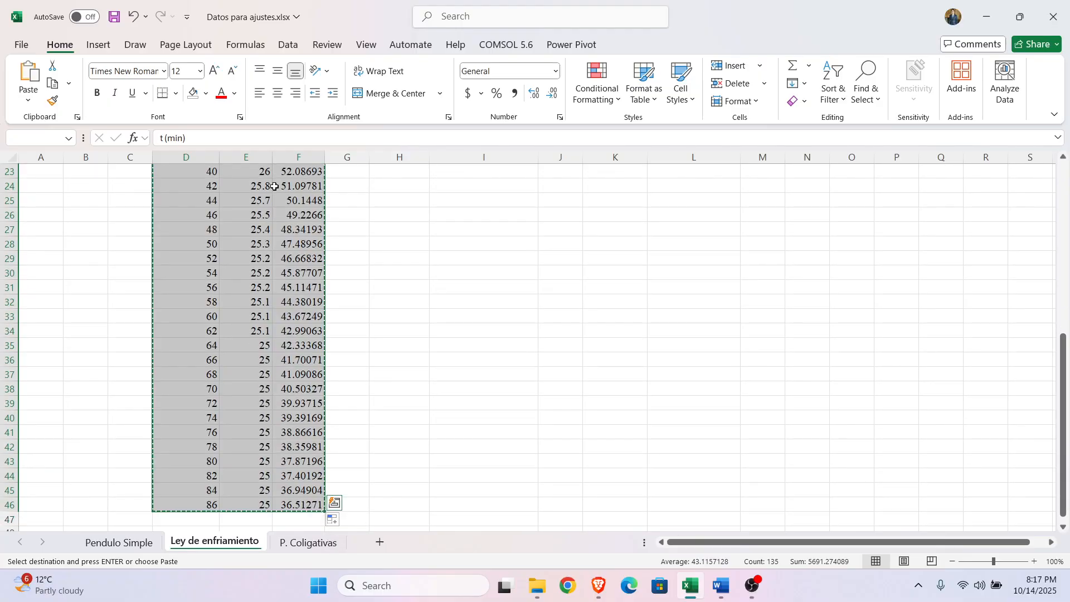
Step: Switch to Desmos in the browser, duplicate the calculator tab and paste the cooling data into its blank first expression
left_click(596, 584)
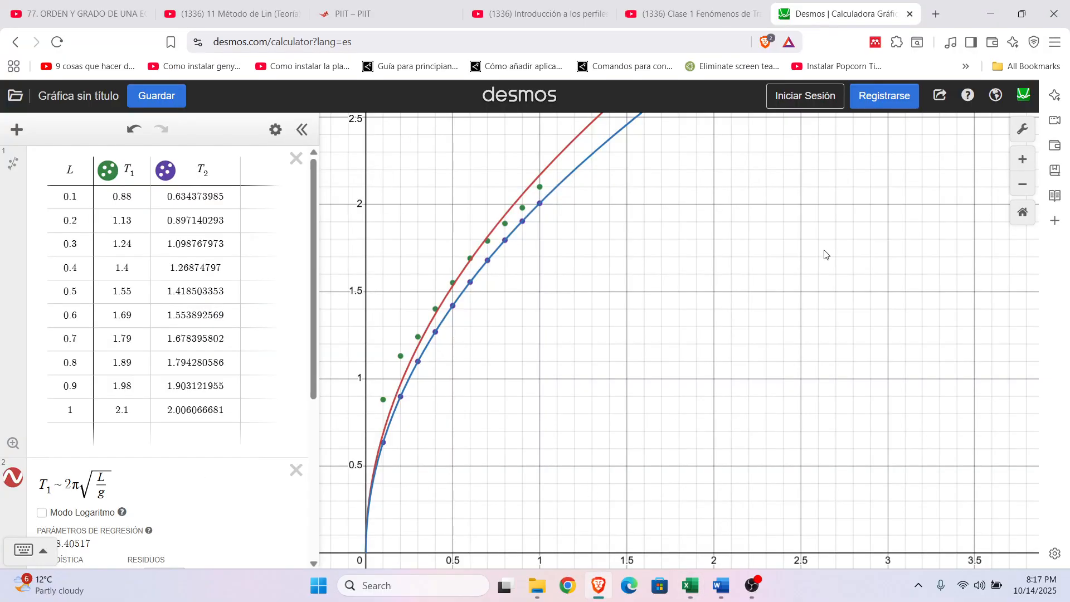
right_click(882, 18)
left_click(934, 140)
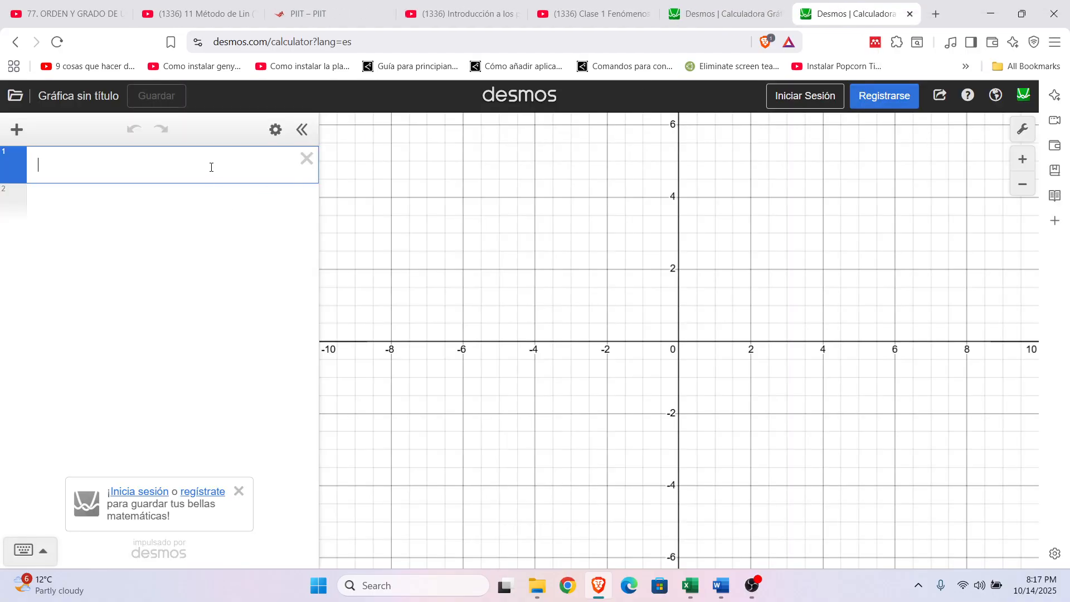
key("ctrl+v")
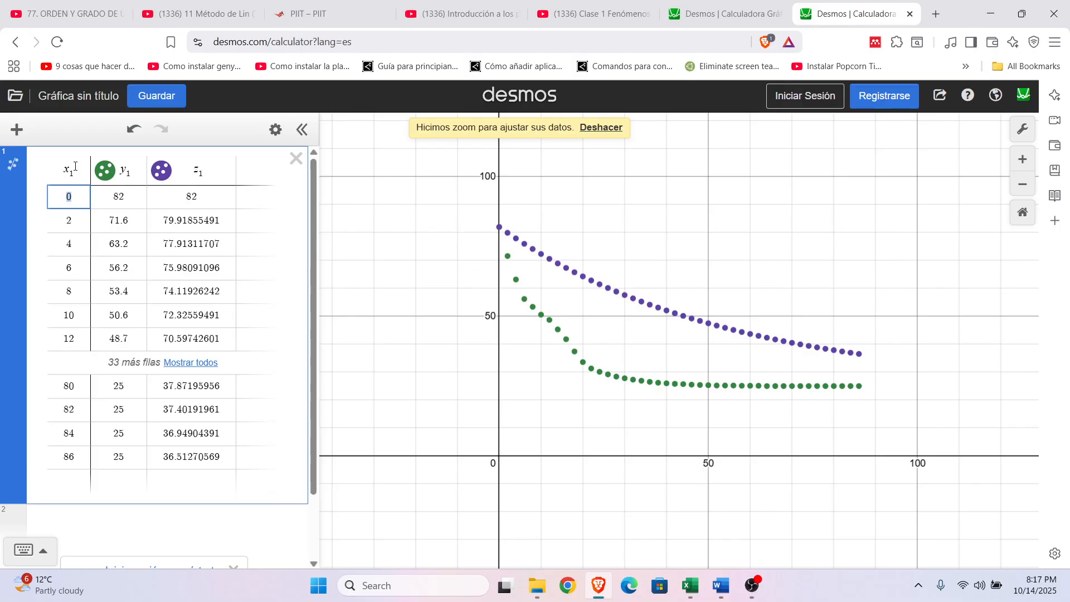
Step: Rename the pasted table's column headers as t, T_1 and T_2
left_click_drag(75, 166, 44, 169)
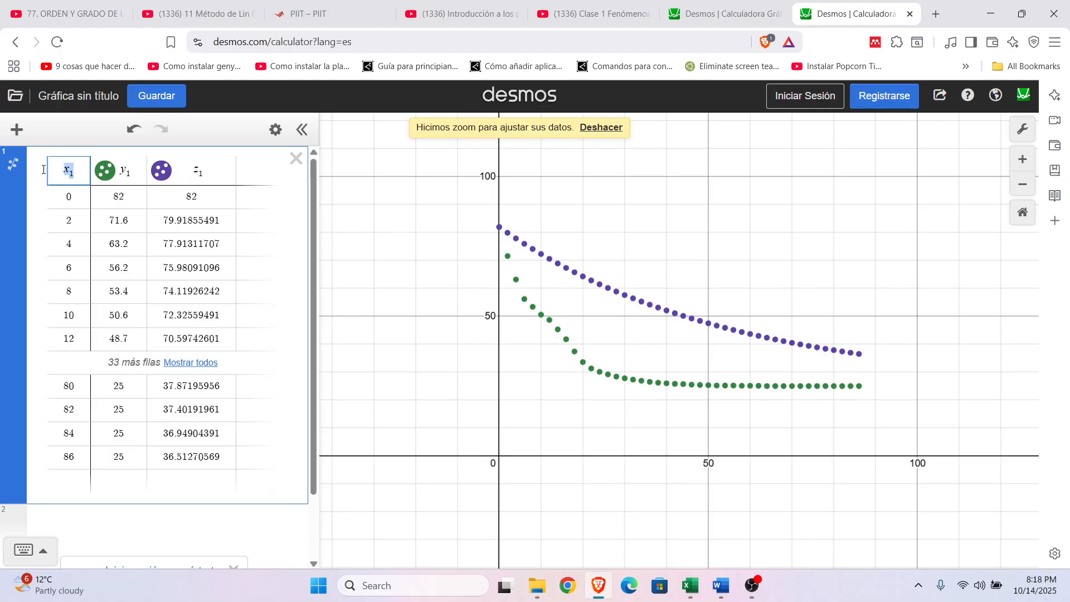
type("t")
double_click(124, 172)
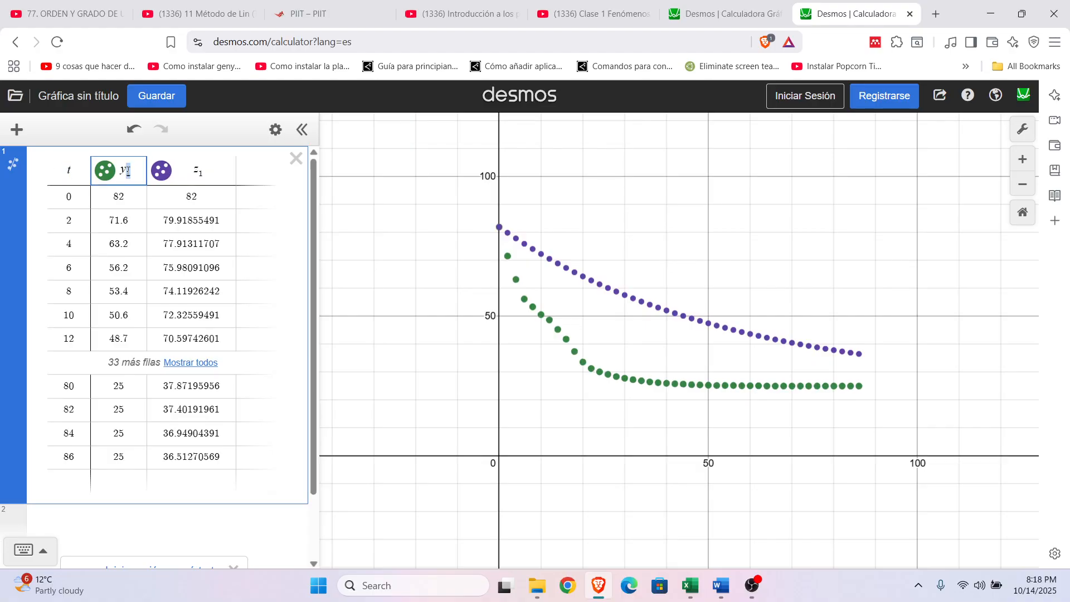
type("T")
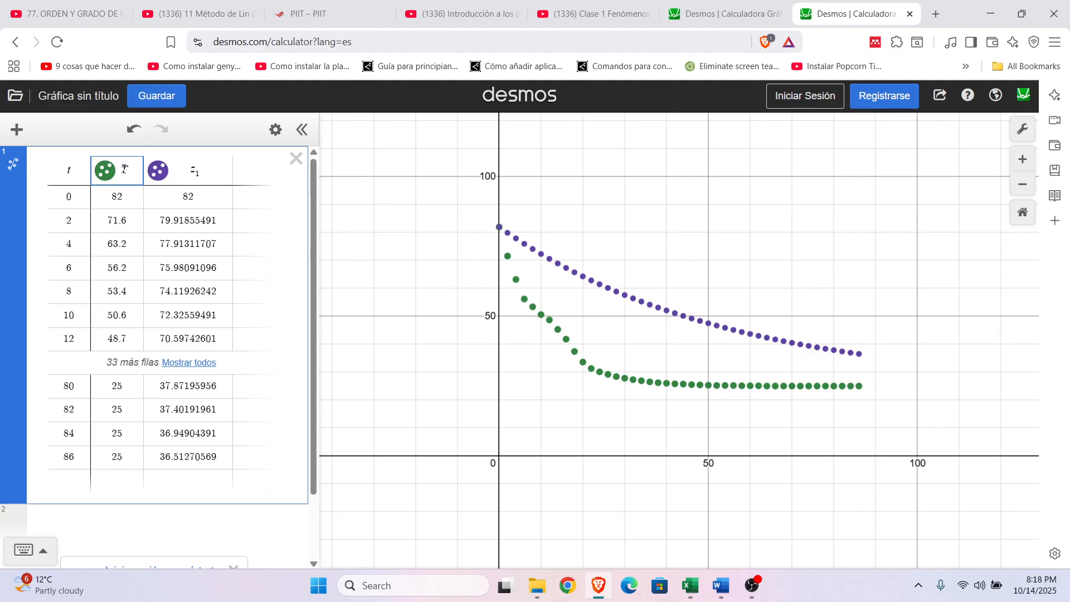
type("_1")
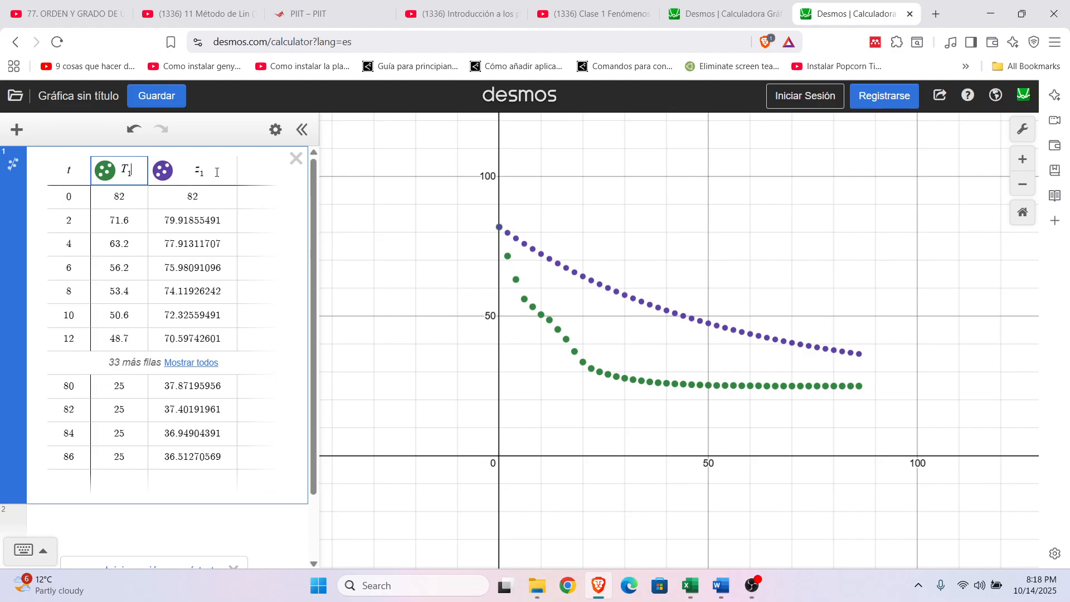
double_click(187, 170)
type("T_2")
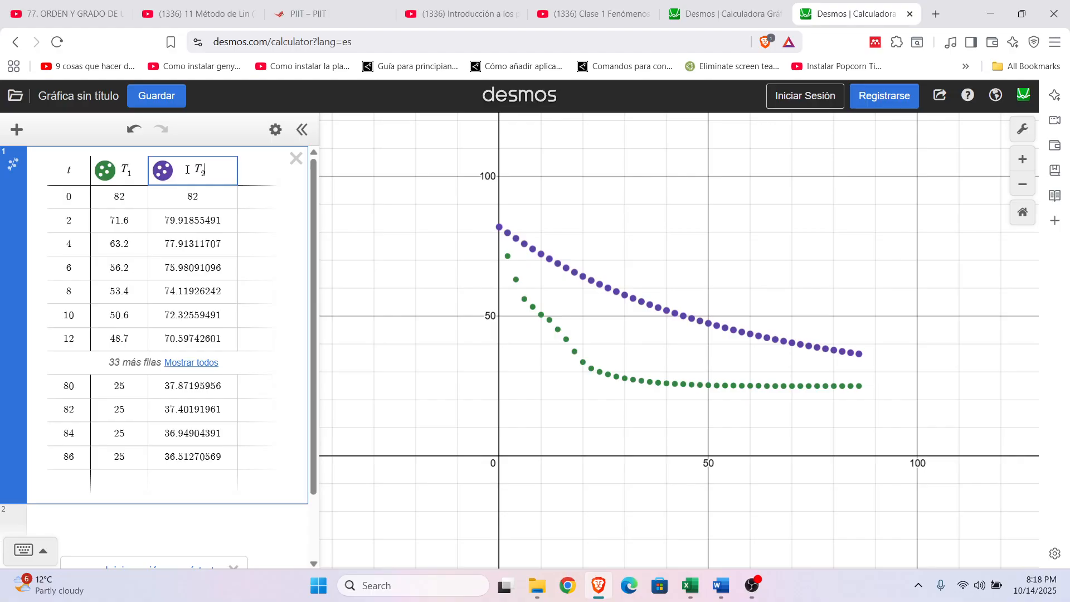
left_click(475, 272)
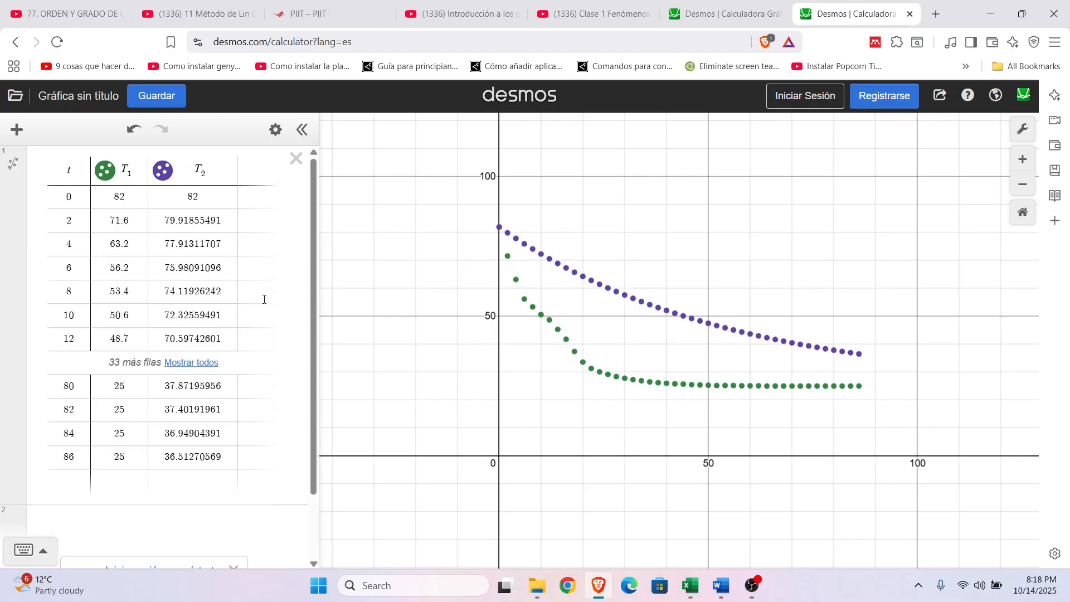
Step: Start a regression on the experimental temperatures in expression 2 with T_1 ~
scroll(195, 390, "down", 2)
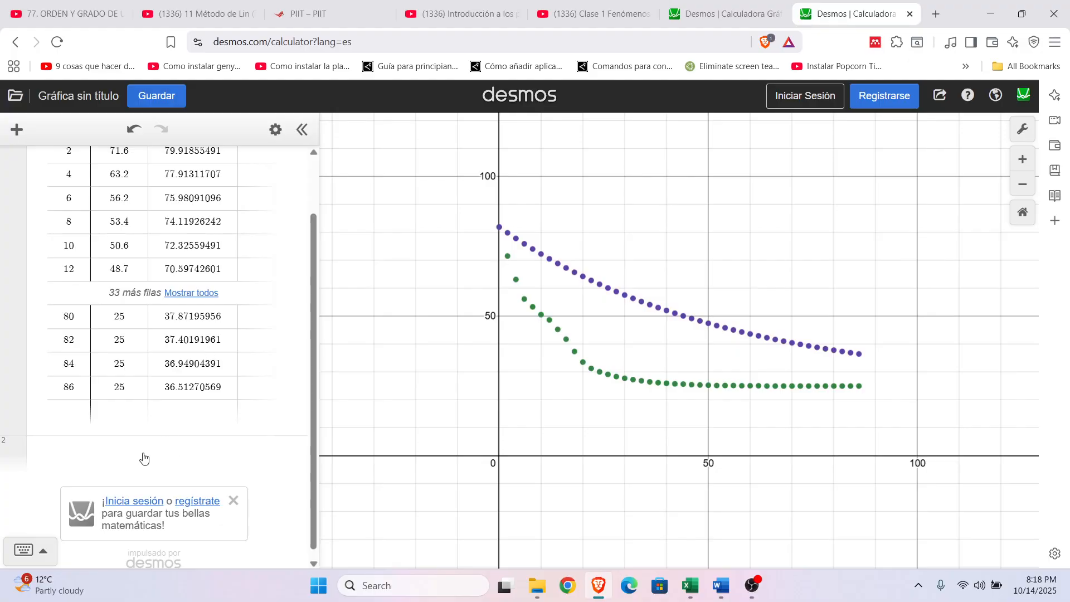
left_click(145, 452)
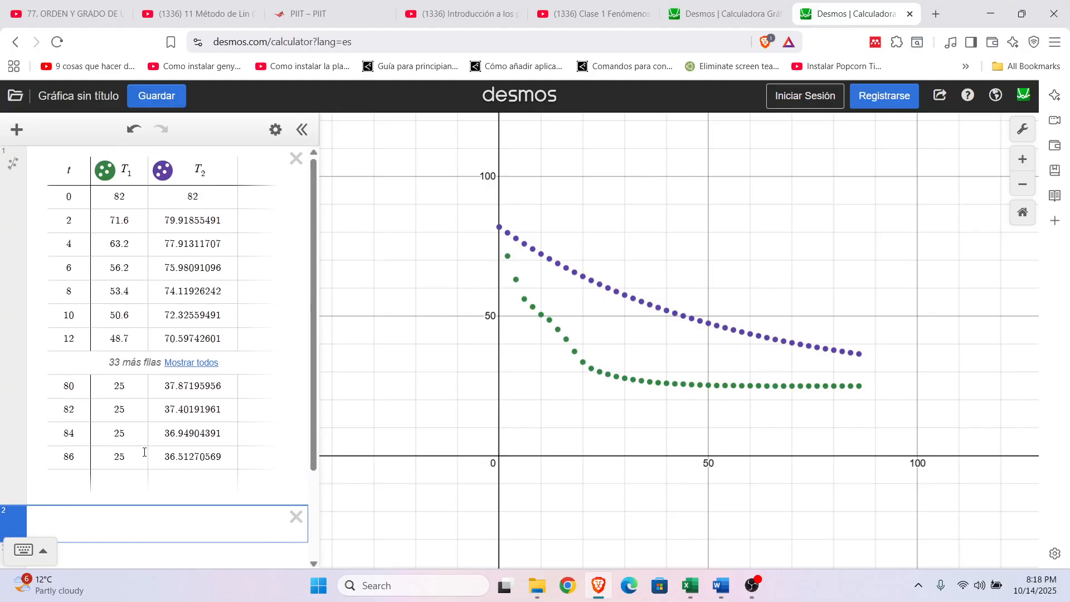
scroll(145, 452, "down", 3)
scroll(144, 453, "down", 2)
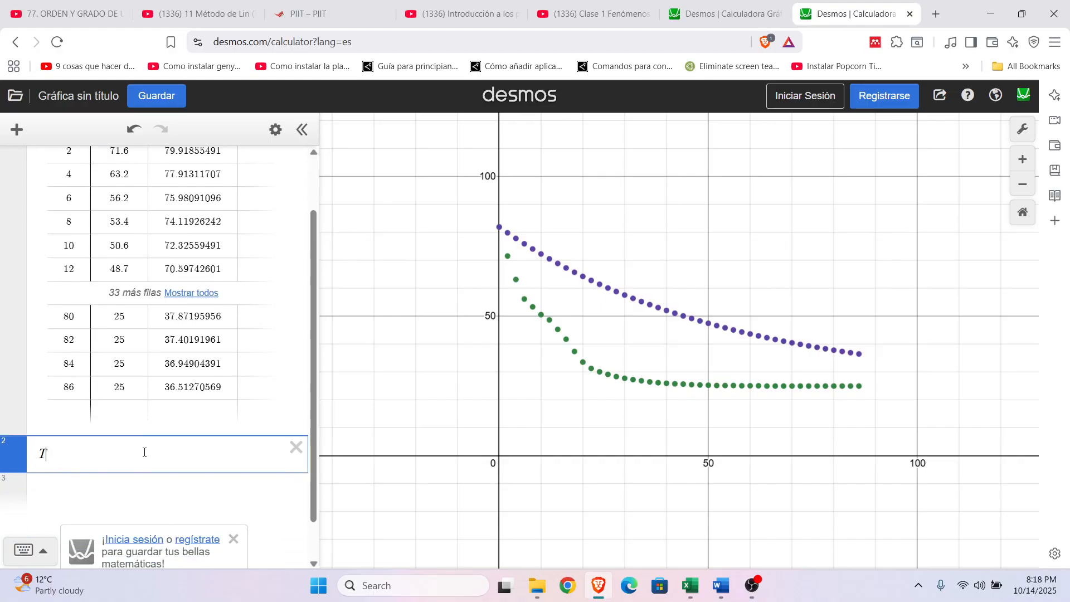
type("1")
left_click(24, 551)
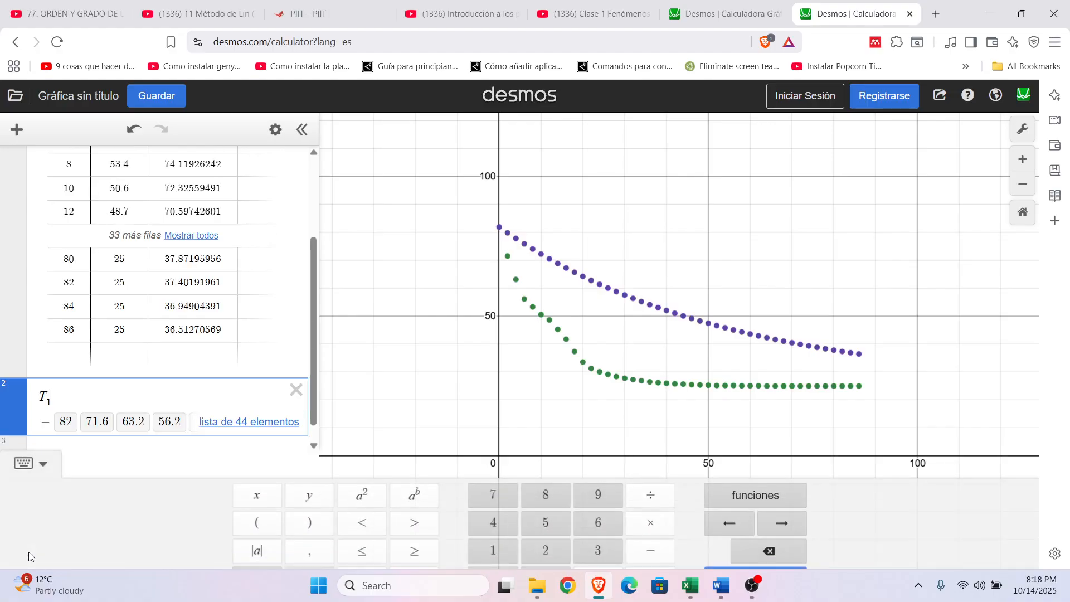
scroll(315, 266, "down", 1)
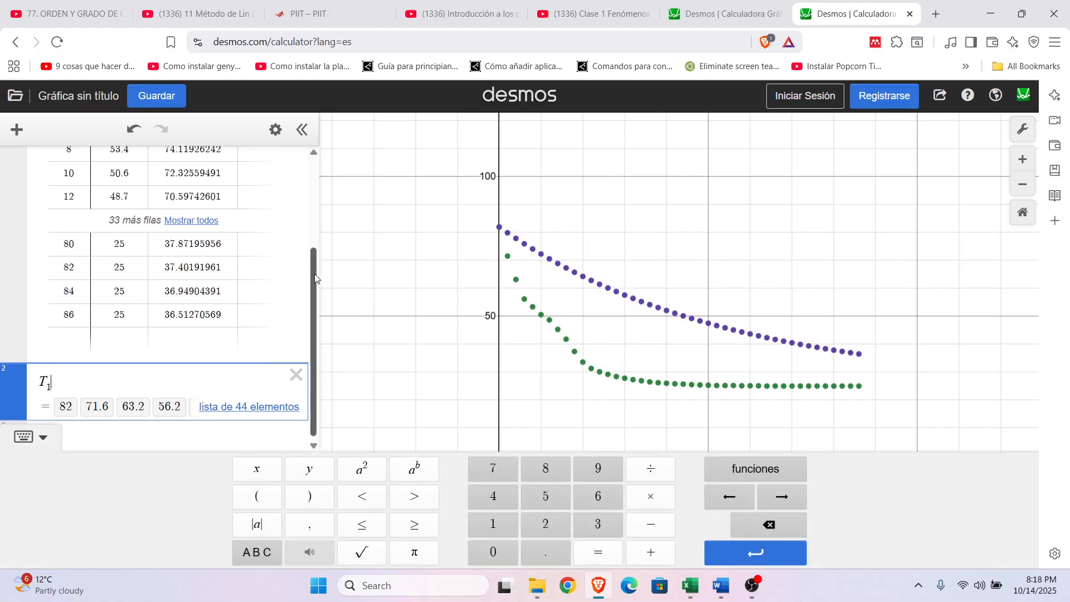
left_click(272, 552)
left_click(606, 552)
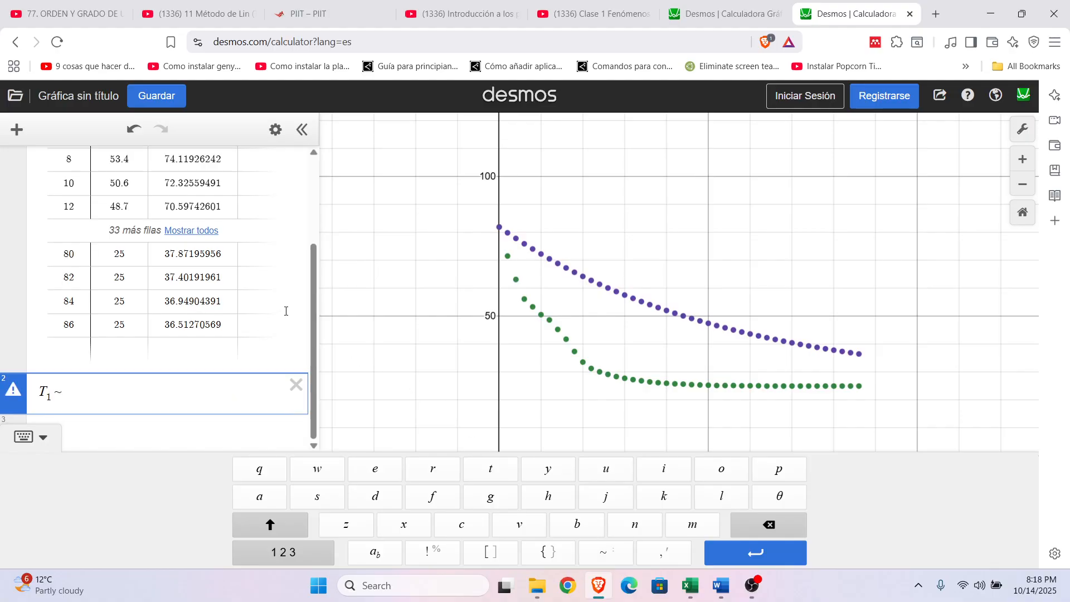
scroll(300, 300, "up", 3)
scroll(280, 308, "down", 3)
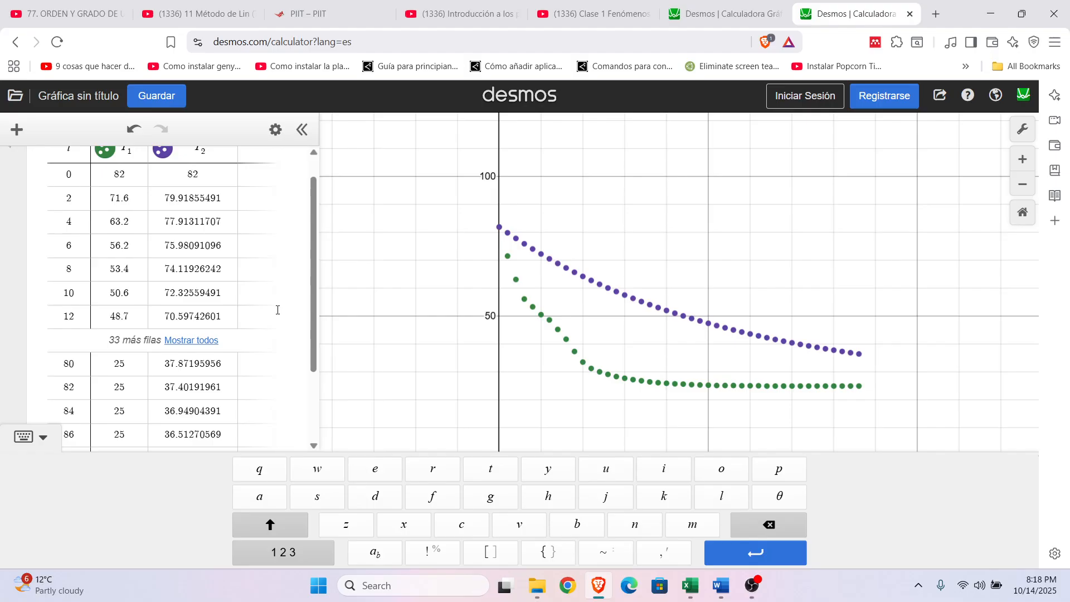
Step: Consult the experimental cooling model in the Excel sheet and enter 25 + as the start of the Desmos regression's right side
left_click(692, 585)
scroll(628, 408, "up", 7)
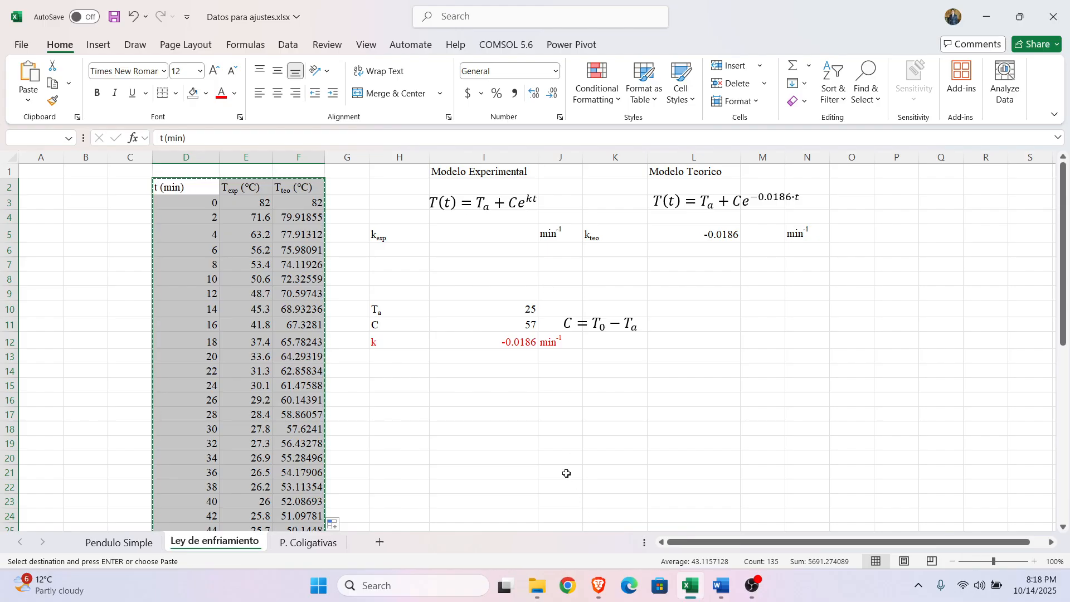
left_click(599, 586)
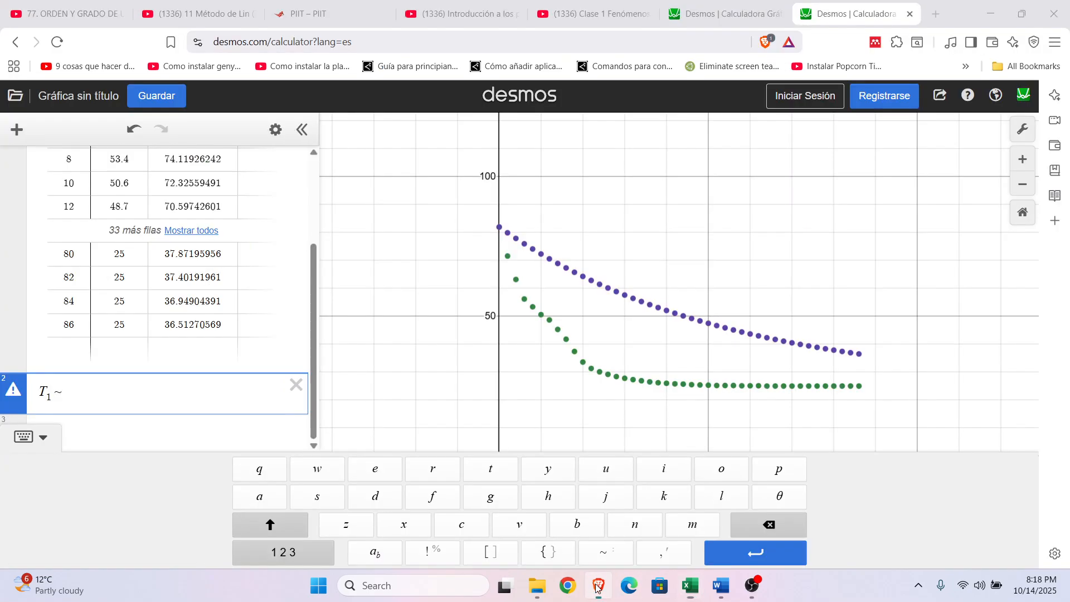
type("25")
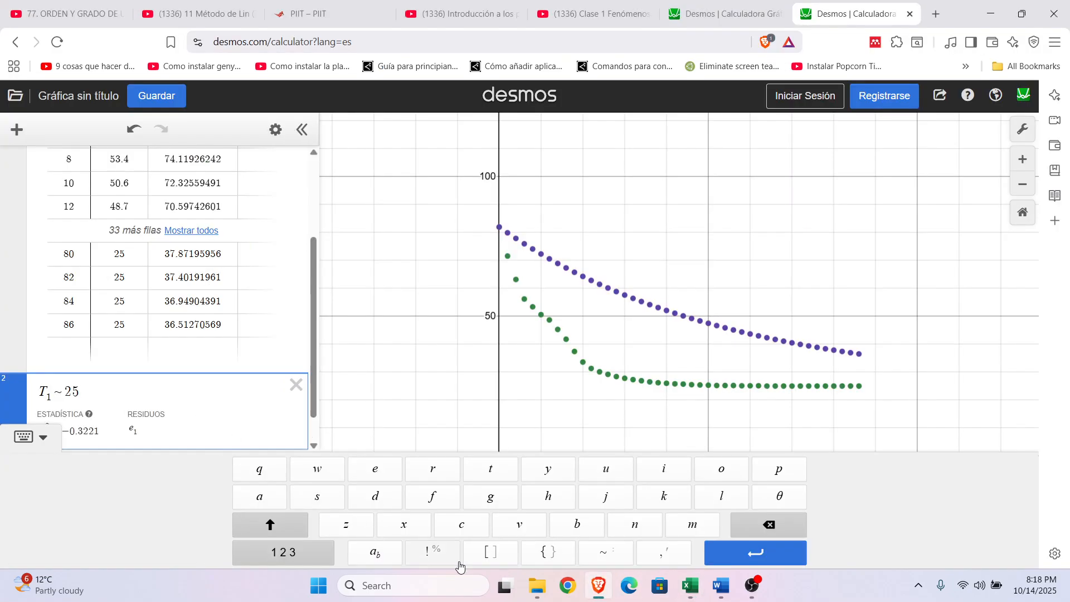
left_click(598, 591)
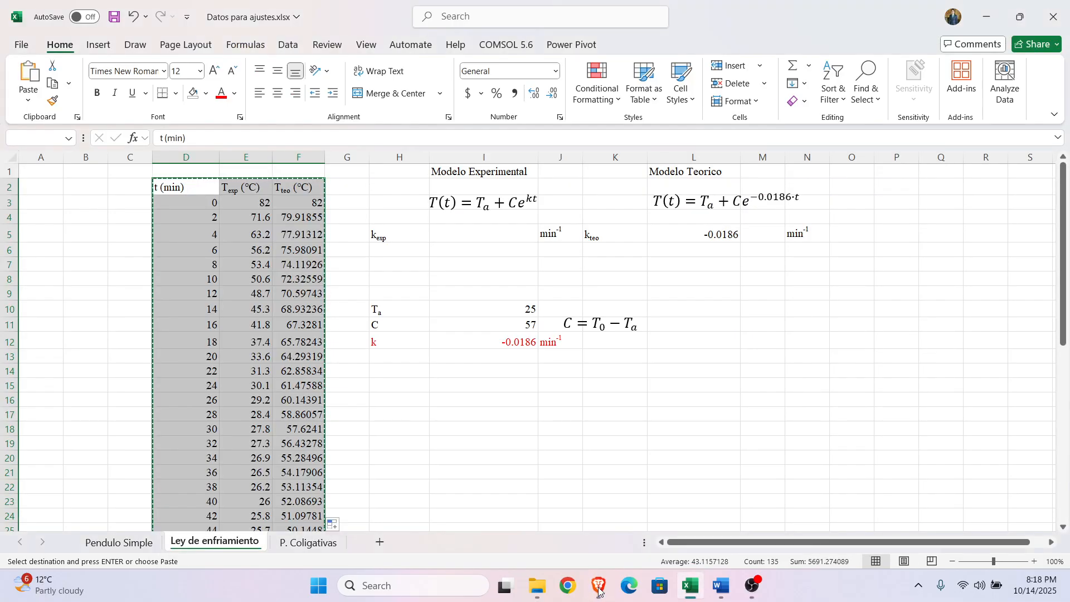
left_click(598, 590)
type("+")
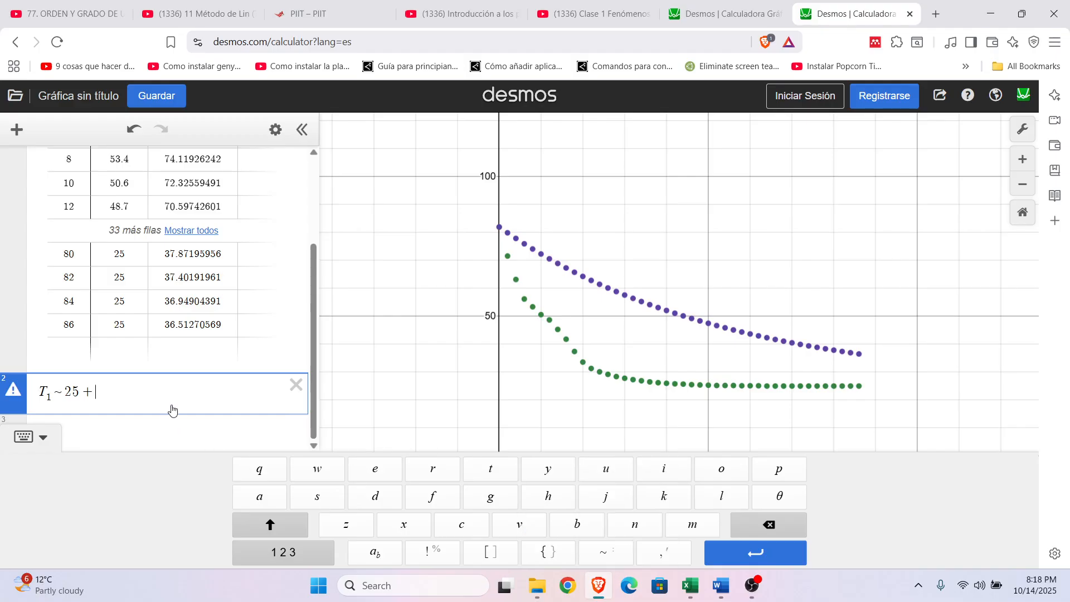
type("C")
type("*")
type("e")
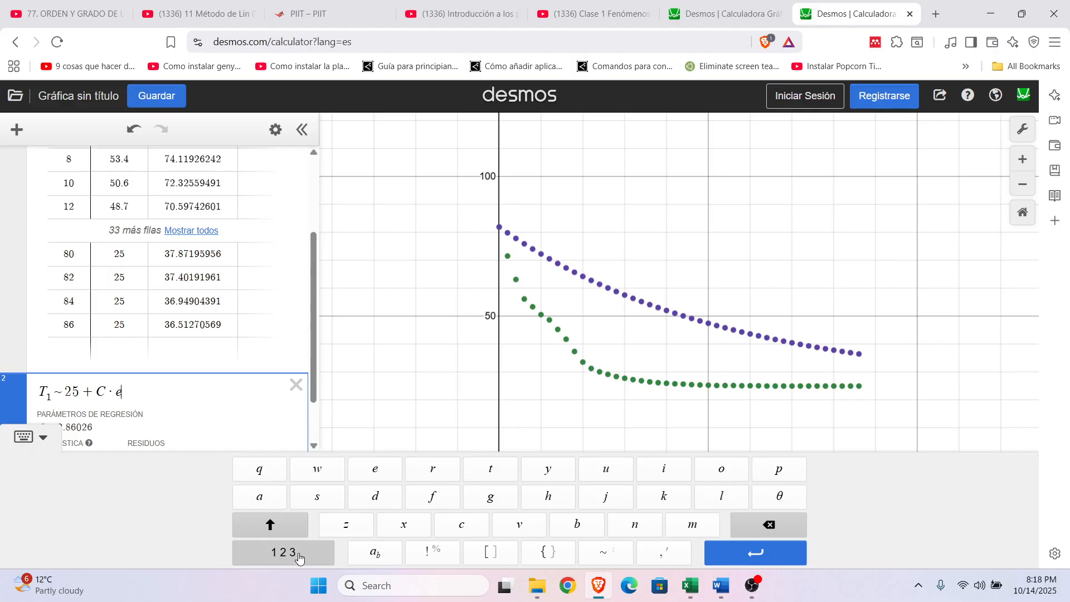
Step: Complete the experimental regression as T_1 ~ 25 + C·e^(kt) and examine its fitted parameters
left_click(299, 555)
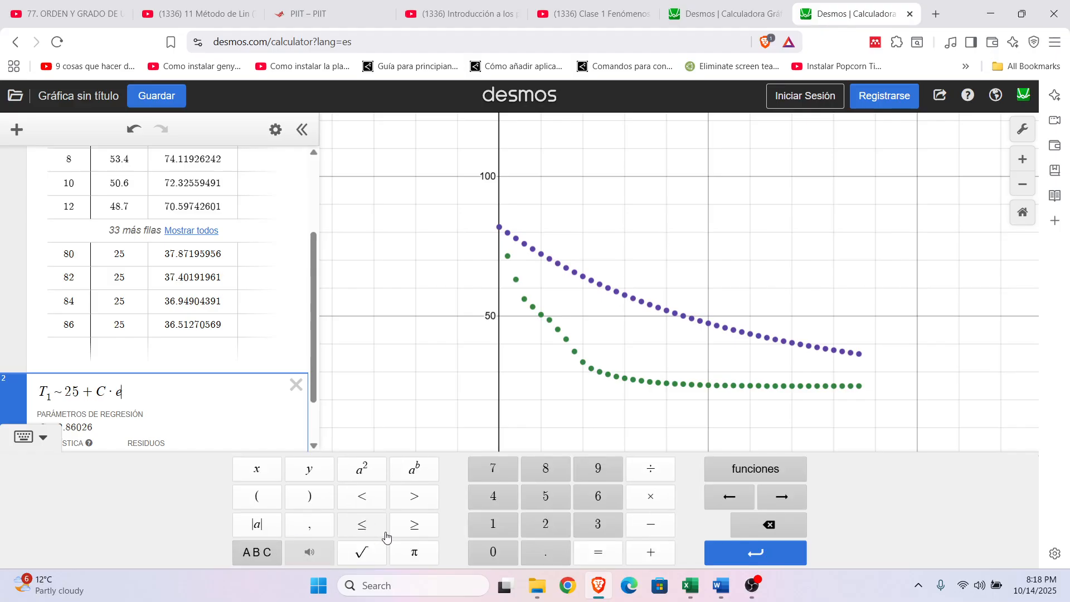
left_click(414, 478)
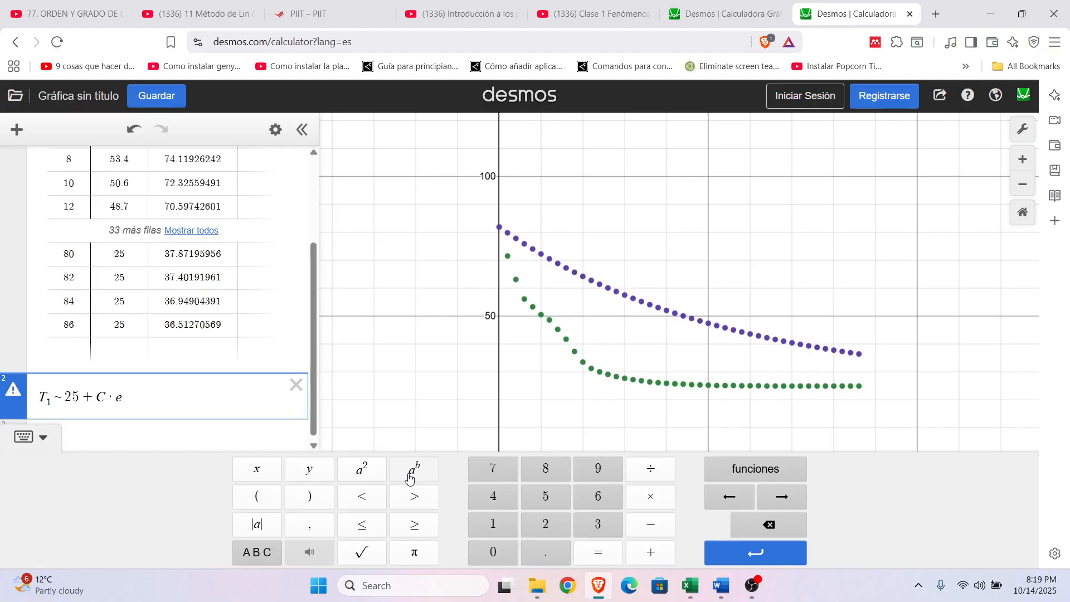
type("k")
key("Right")
type("*")
key("BackSpace")
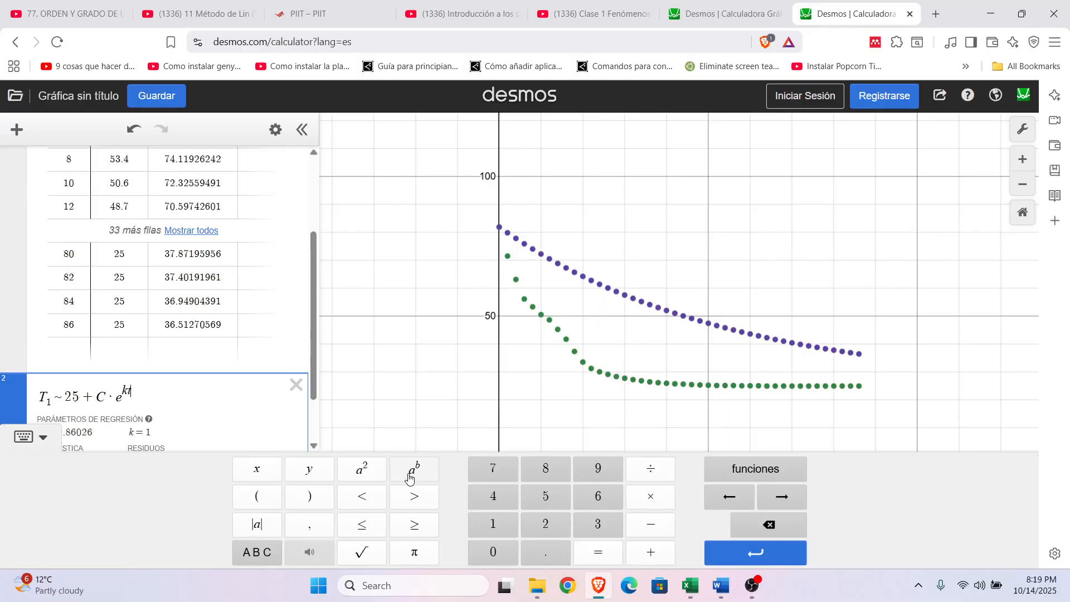
type("t")
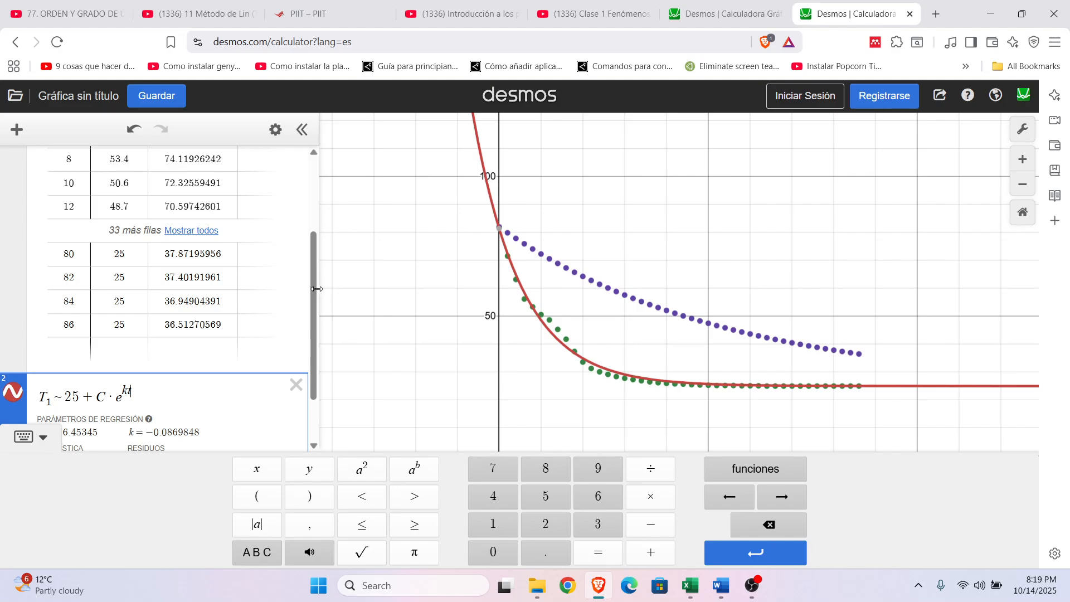
left_click_drag(315, 288, 314, 327)
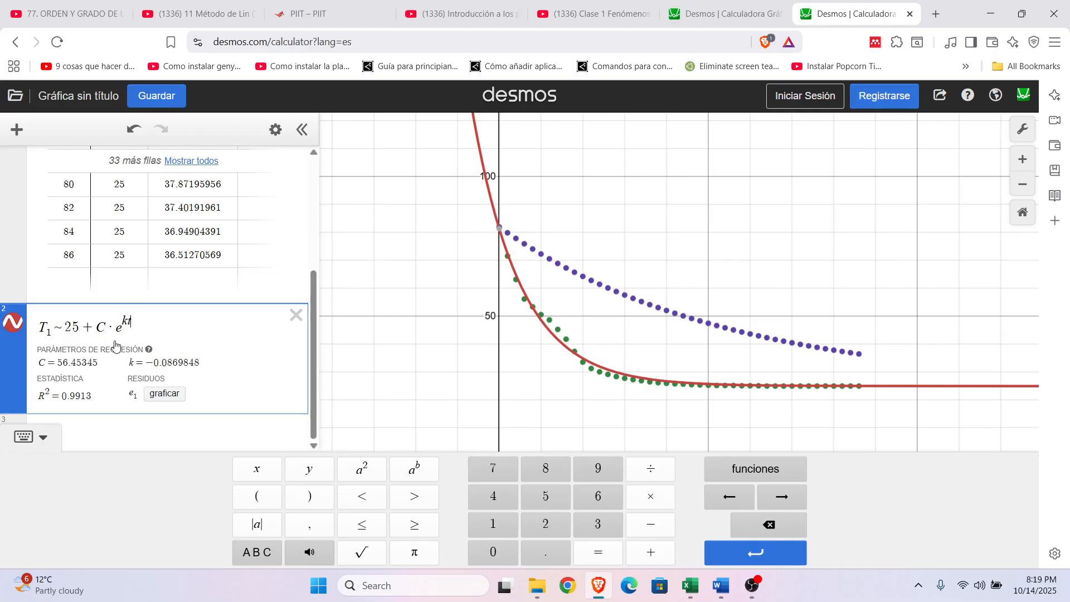
Step: Examine the fitted C and k parameters of the experimental regression in expression 2
left_click_drag(99, 326, 127, 321)
left_click_drag(61, 362, 95, 479)
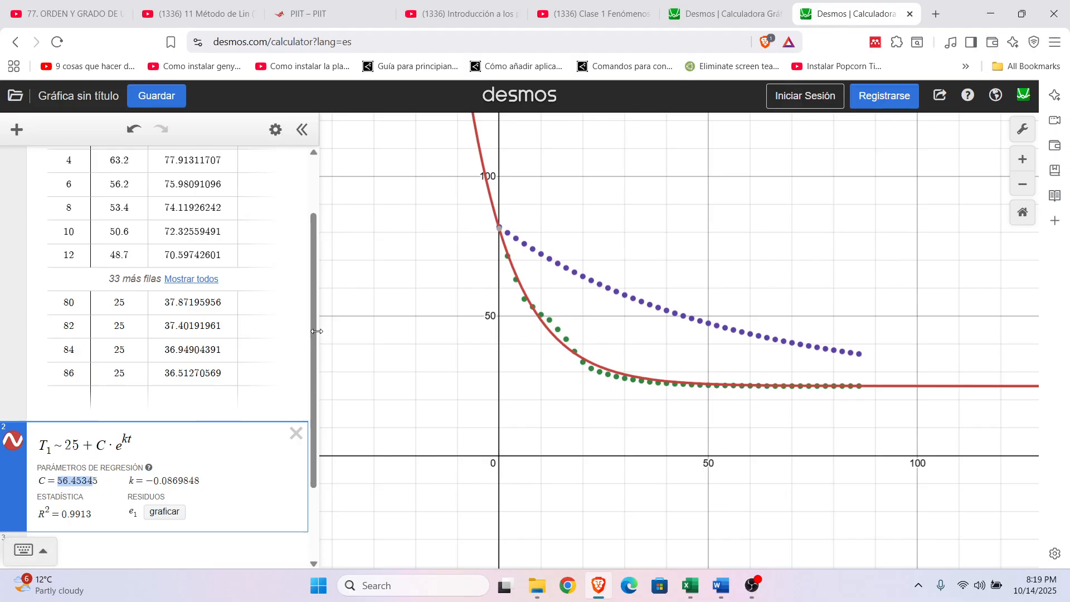
left_click_drag(315, 325, 308, 377)
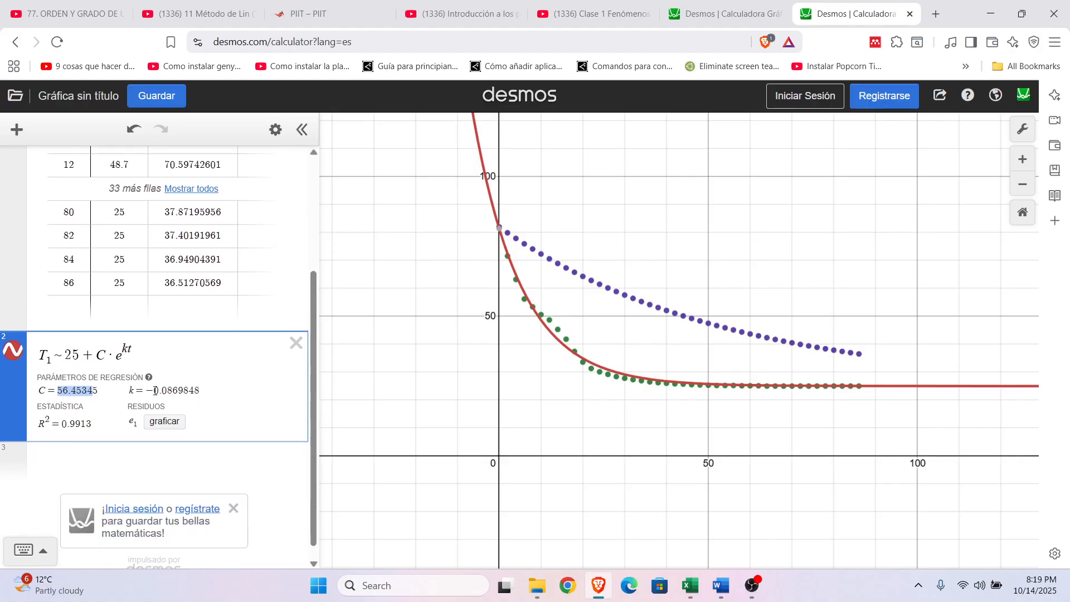
left_click_drag(147, 390, 176, 390)
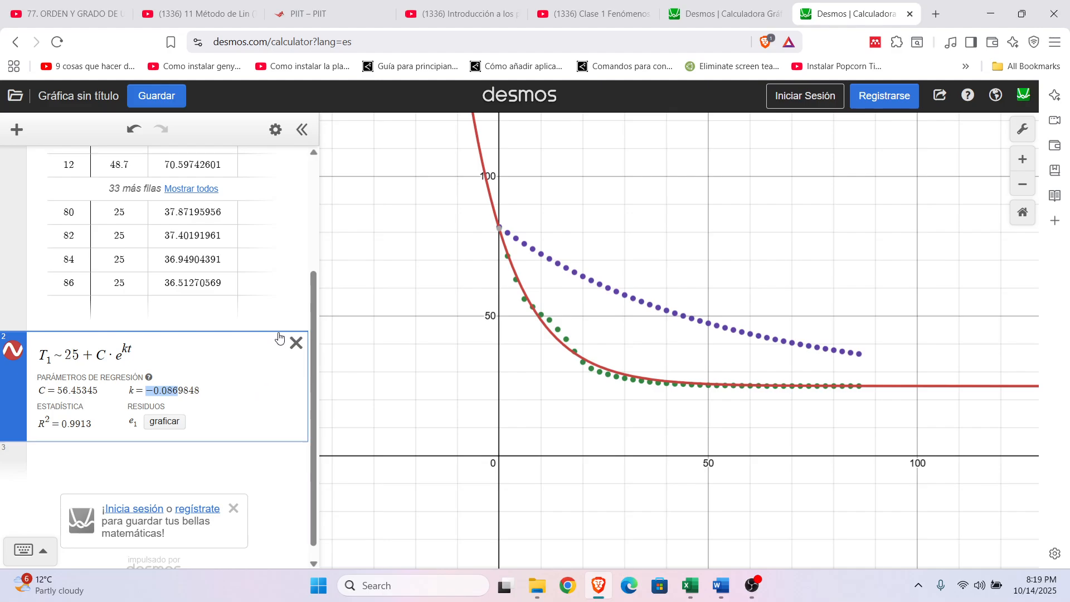
left_click_drag(315, 305, 315, 311)
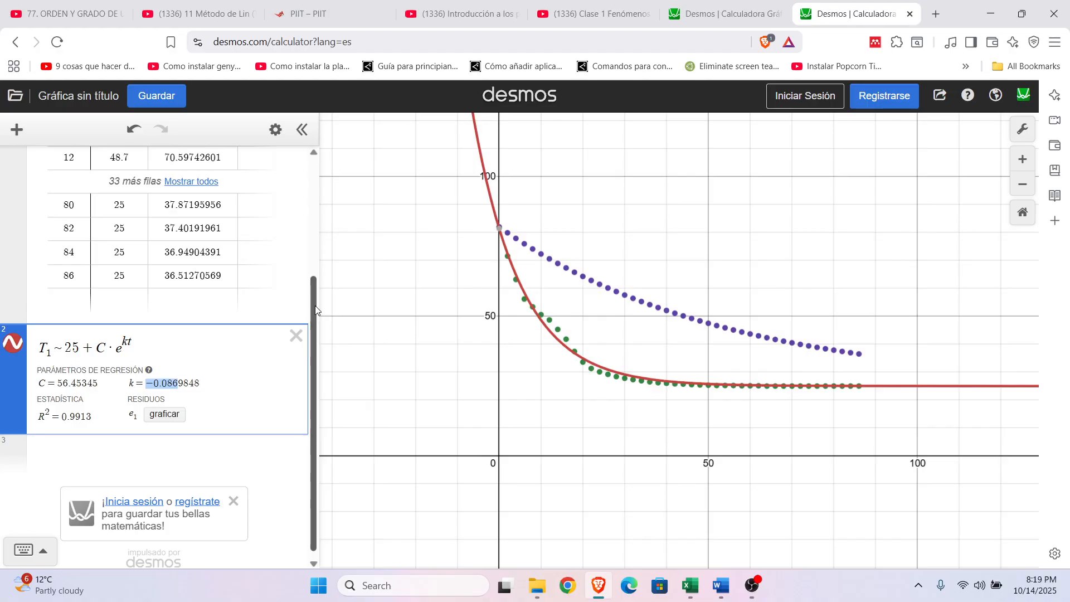
left_click_drag(316, 310, 315, 313)
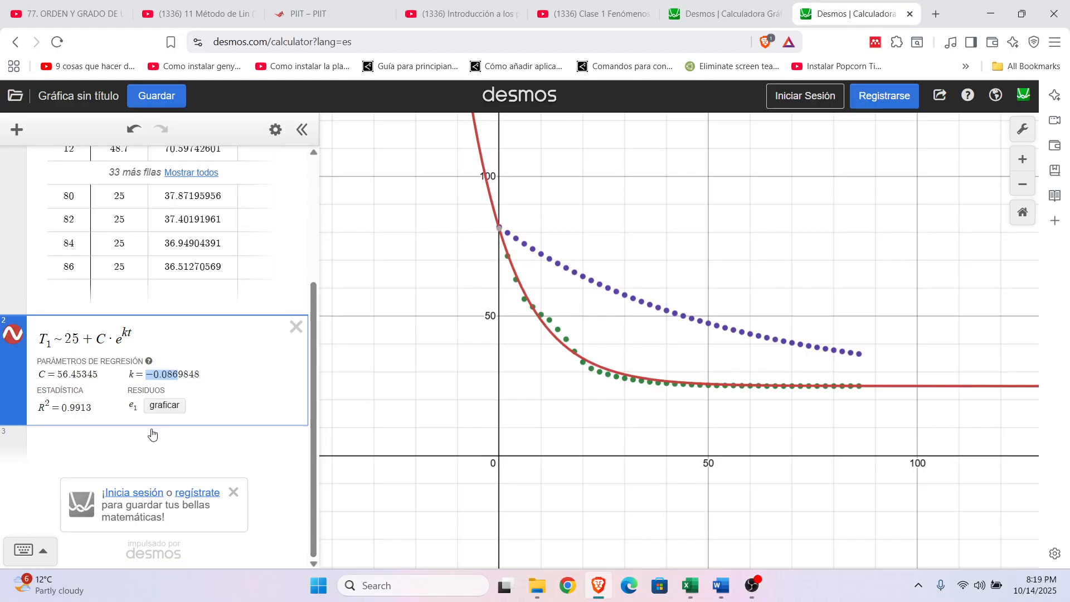
Step: Start a regression on the theoretical temperatures in expression 3 with T_2 ~ 25 +
left_click(141, 444)
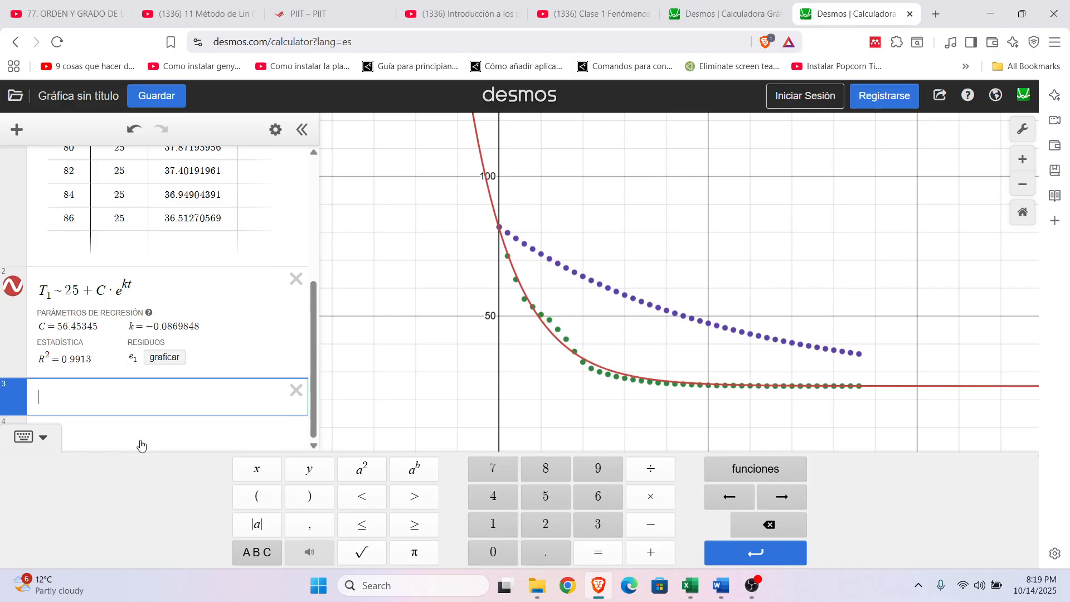
type("T_2")
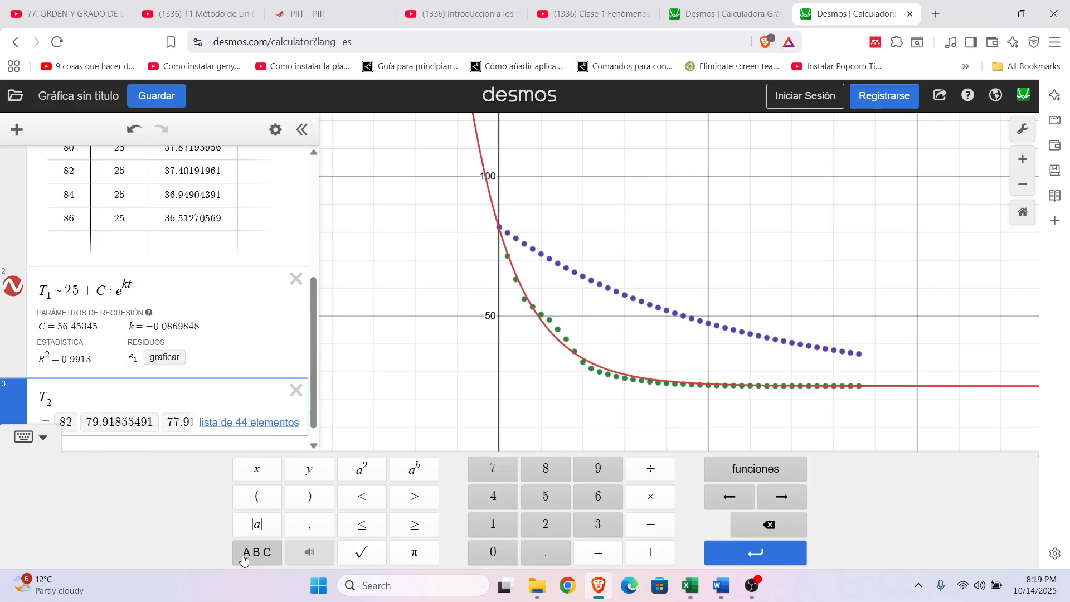
left_click(244, 555)
left_click(606, 561)
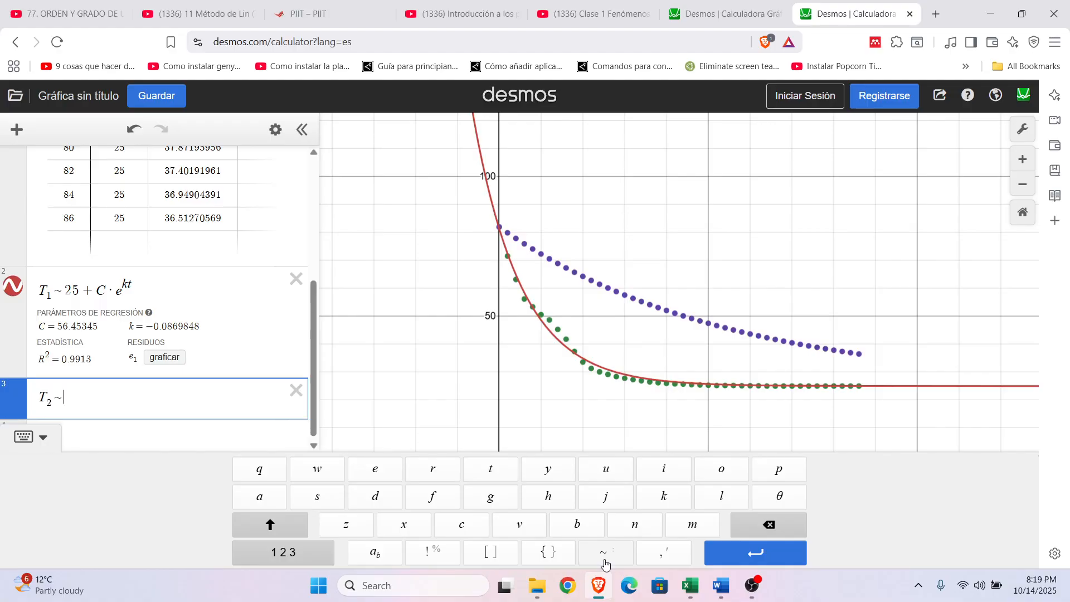
left_click_drag(312, 300, 312, 309)
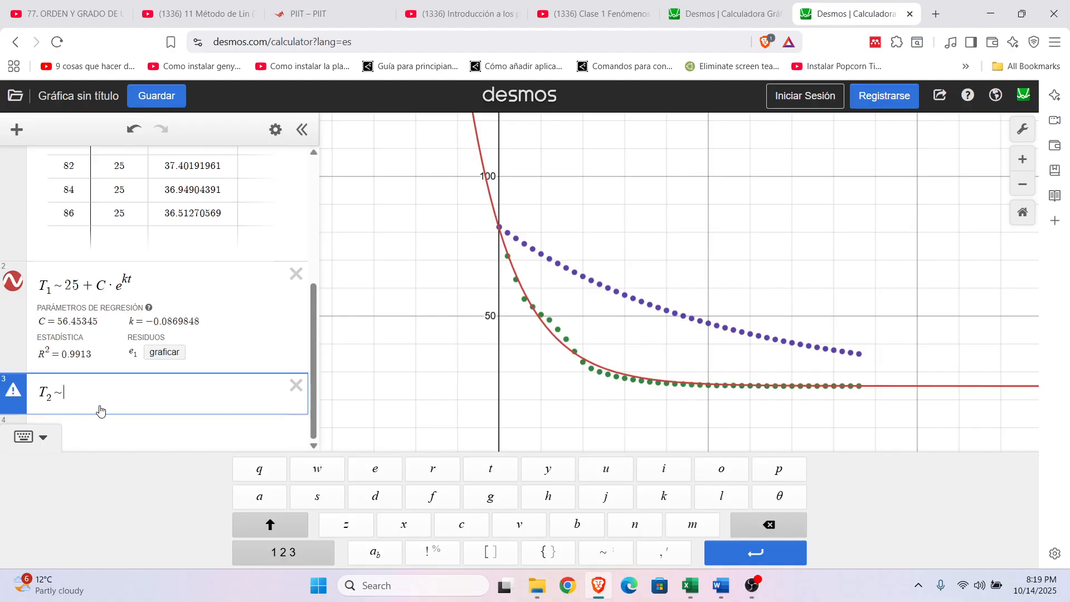
type("25")
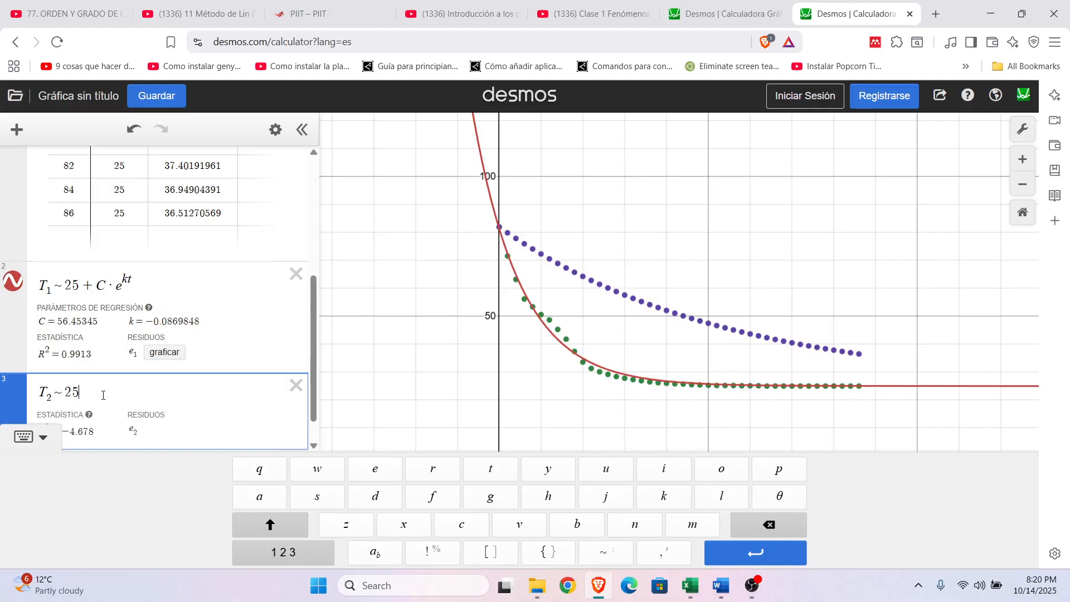
type("+")
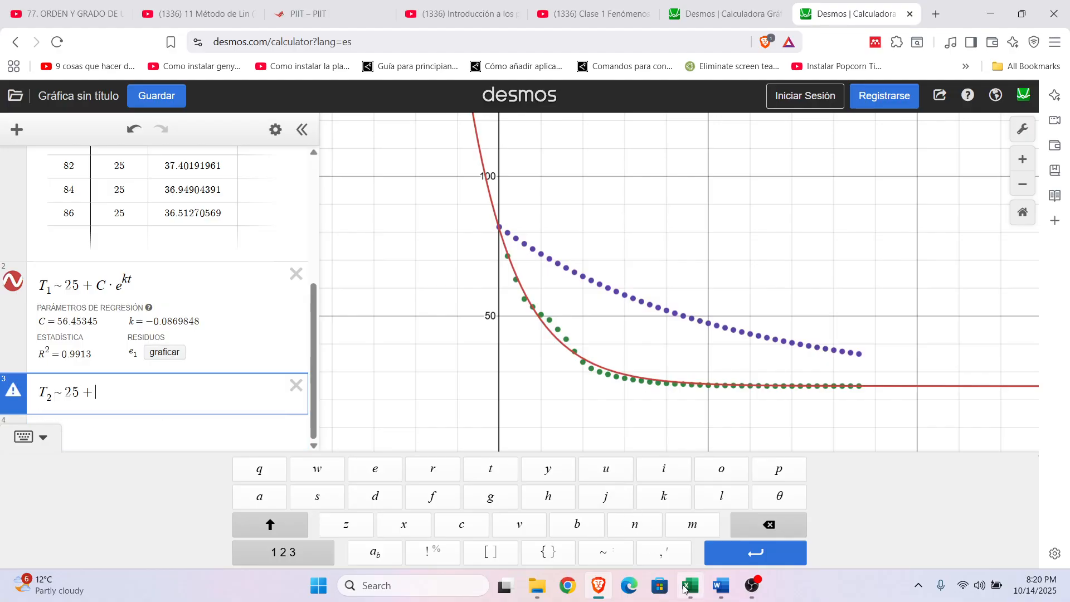
Step: Consult the constant C in the Excel cooling sheet and extend the T_2 regression in Desmos with 57·e and an open exponent
left_click(689, 586)
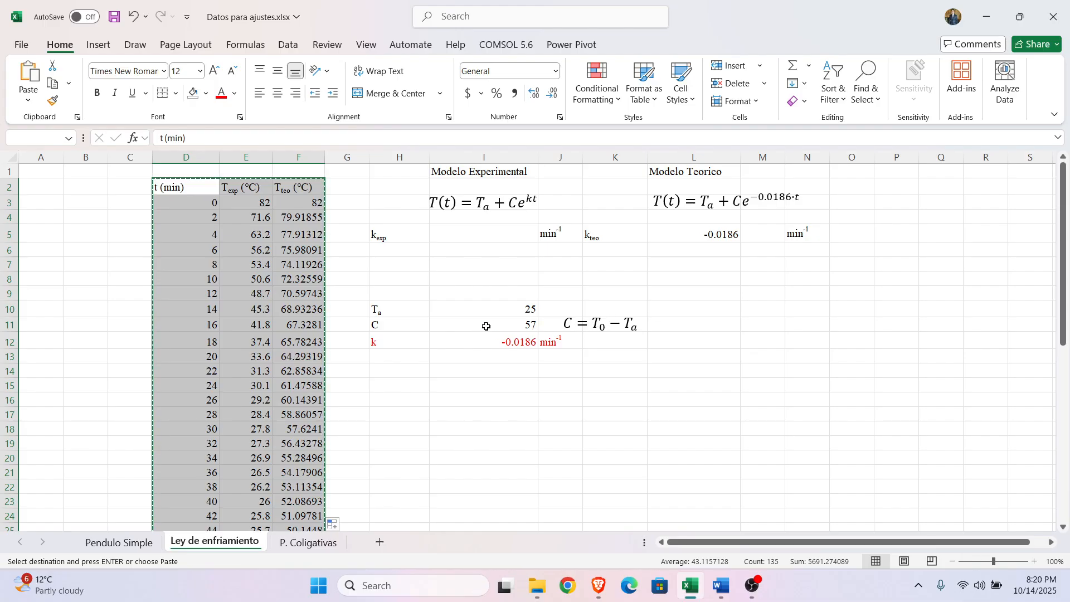
left_click(598, 586)
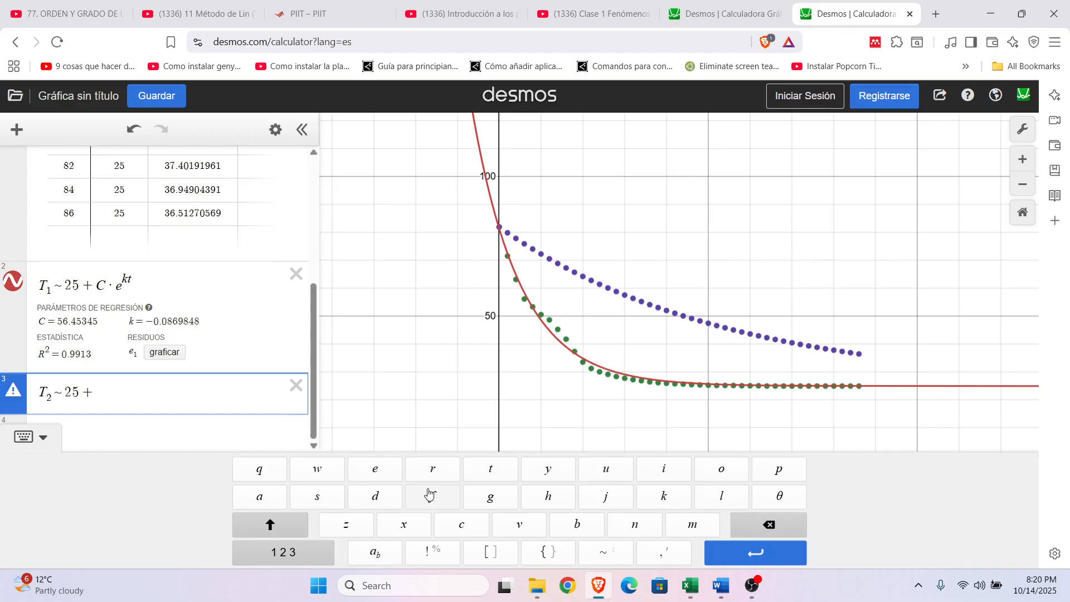
type("57")
type("*e")
type("^")
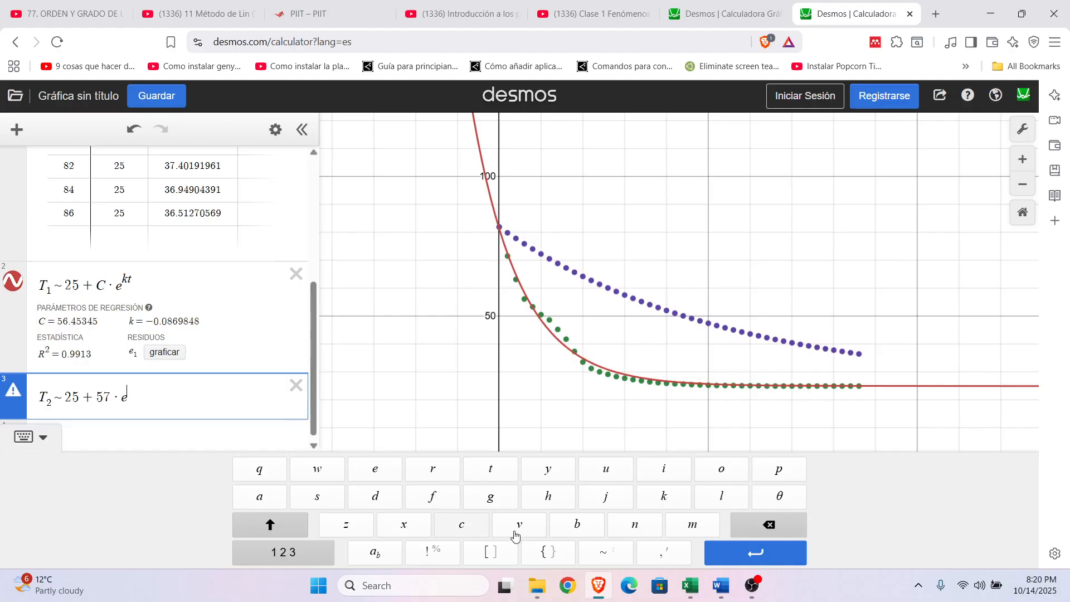
Step: Consult the theoretical k in the Excel sheet and complete the T_2 regression's exponent in Desmos as −0.0186t
left_click(690, 585)
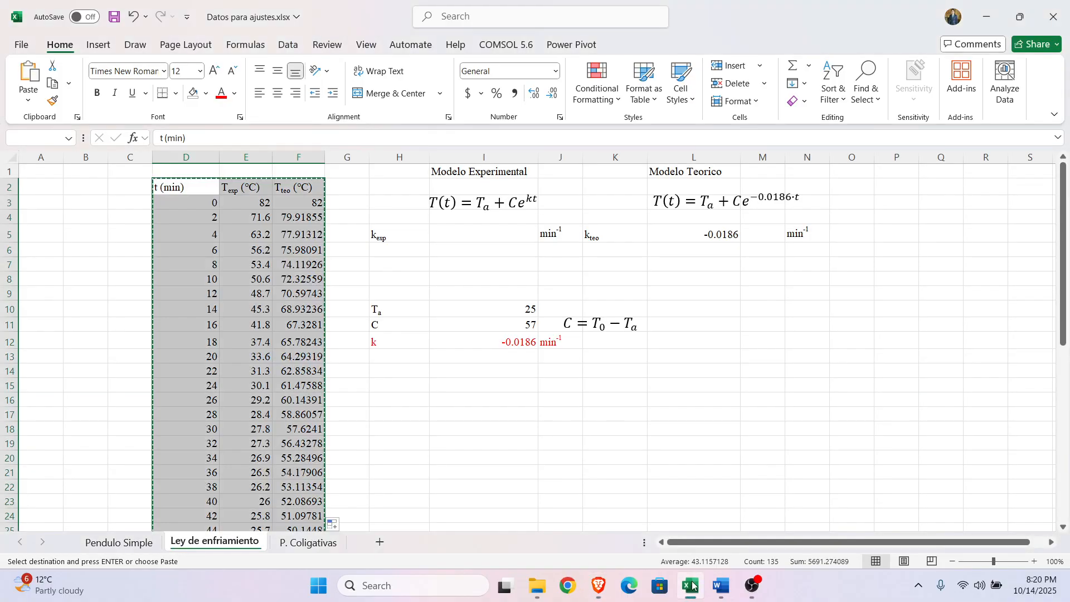
left_click(504, 342)
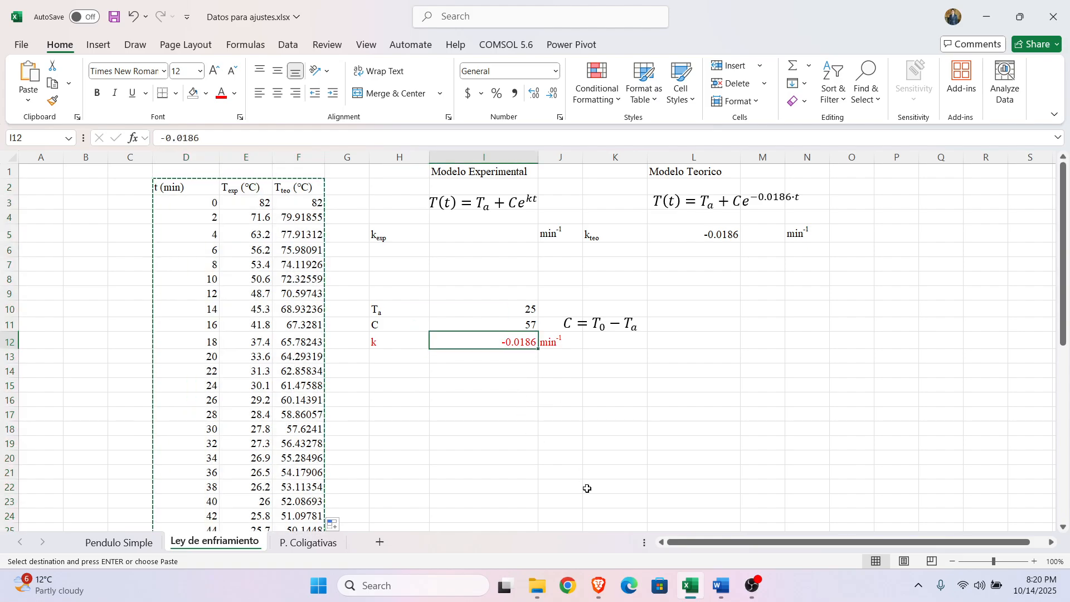
mouse_move(595, 591)
left_click(646, 474)
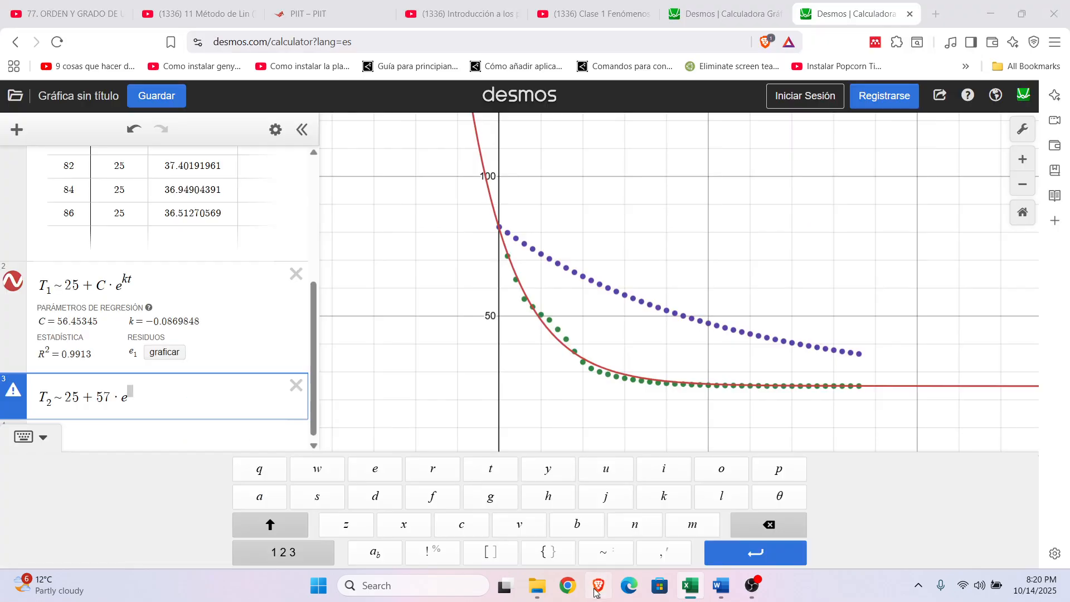
type("0.0186t}")
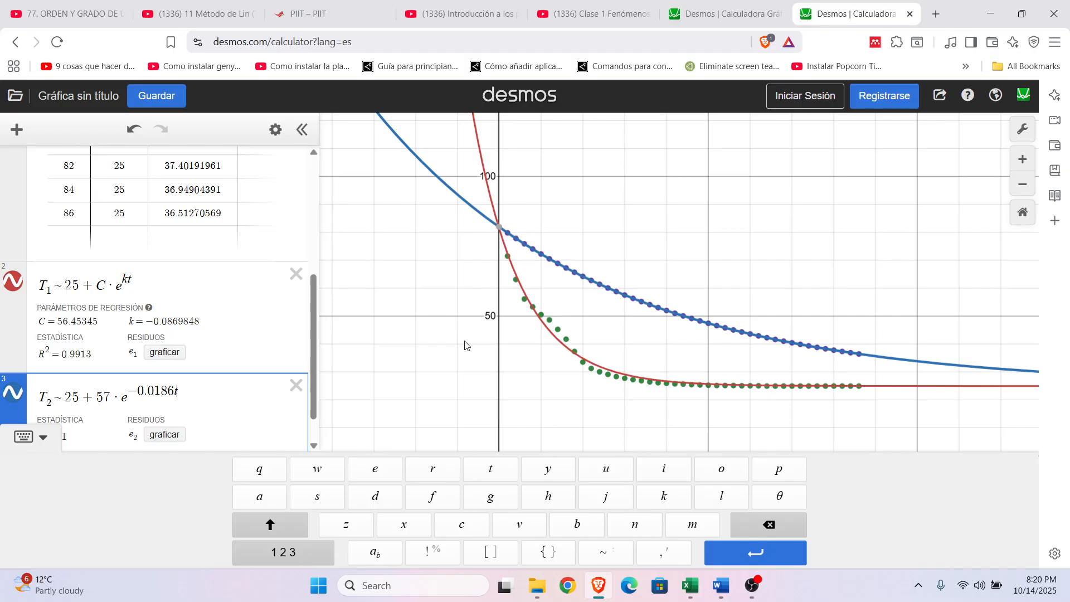
Step: Compare the experimental and theoretical cooling curves with their data points on the graph and in the table
left_click(43, 438)
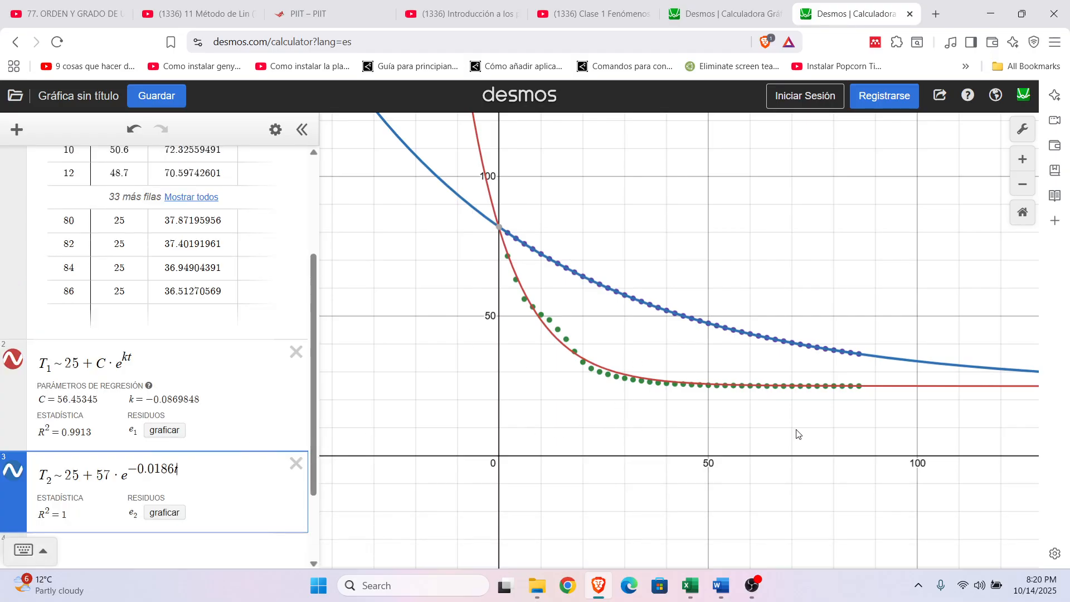
left_click_drag(851, 443, 764, 473)
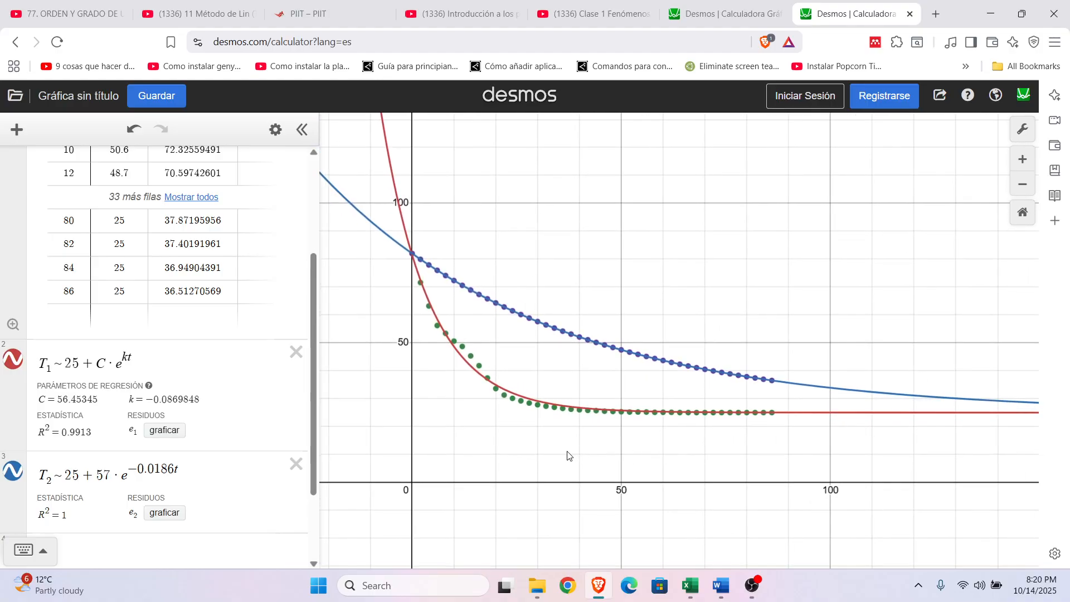
left_click_drag(551, 451, 552, 452)
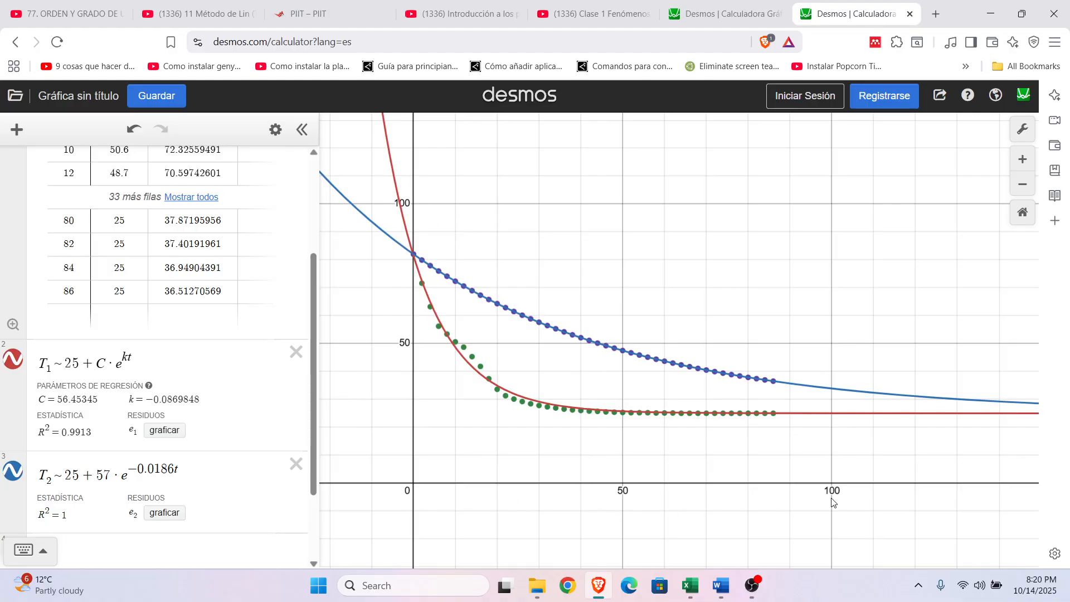
left_click_drag(851, 475, 855, 481)
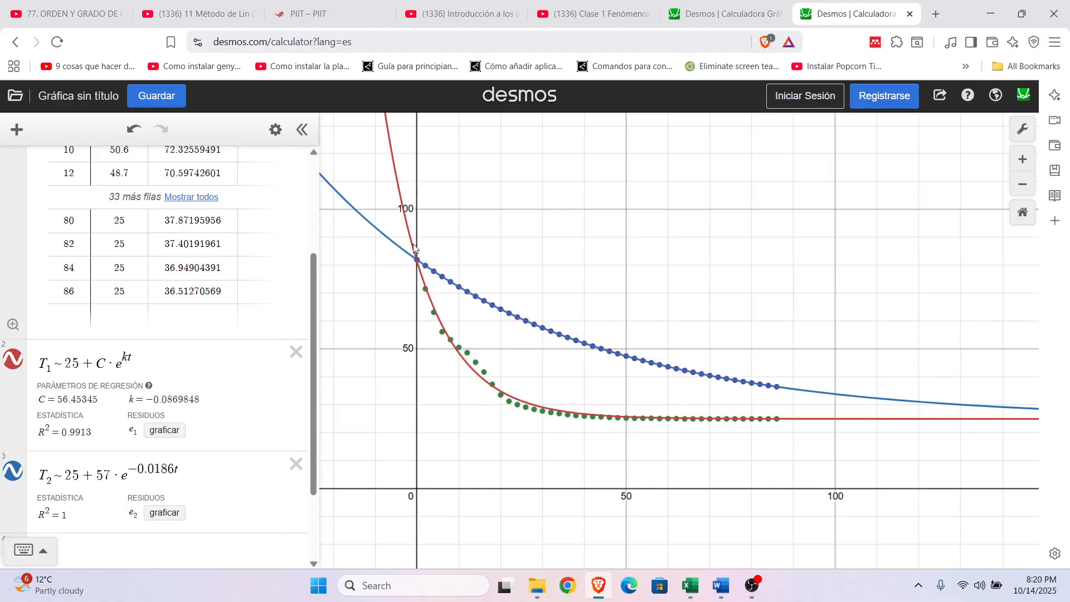
scroll(311, 329, "up", 3)
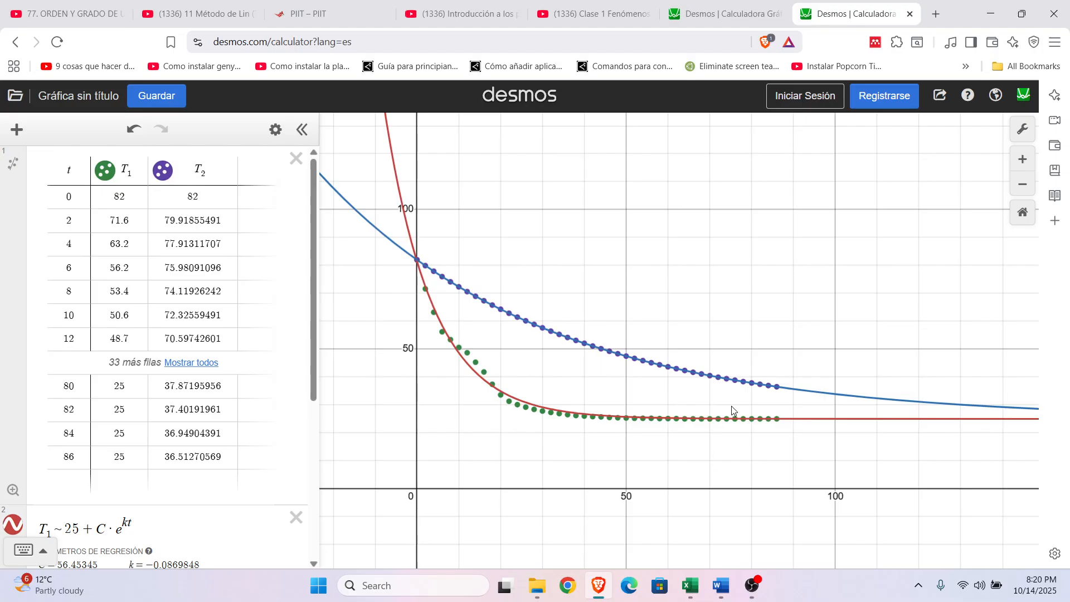
scroll(782, 326, "up", 1)
left_click_drag(723, 318, 760, 325)
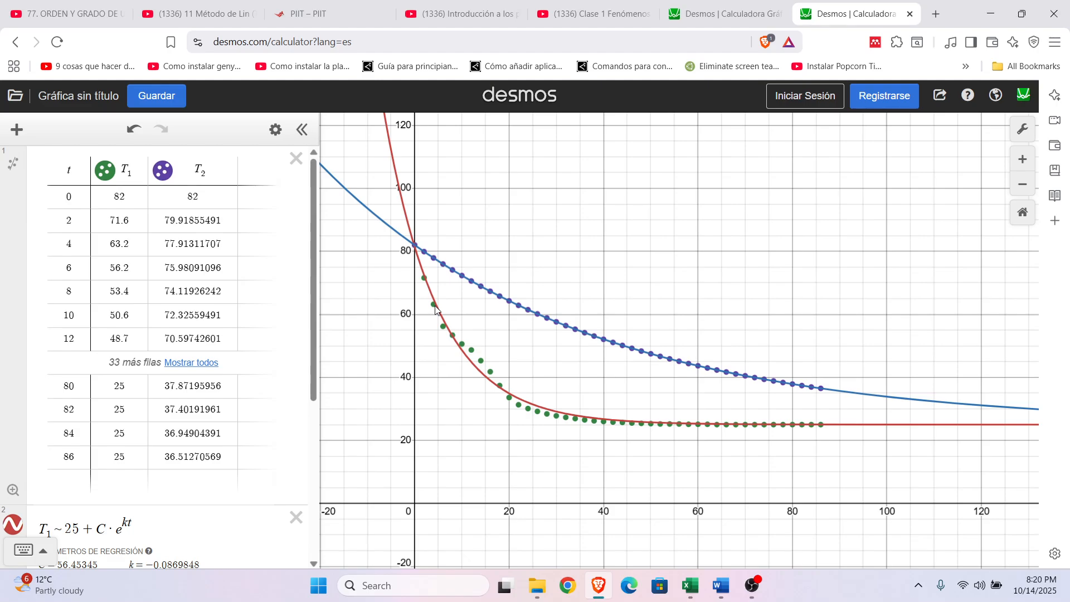
mouse_move(314, 301)
left_mouse_down()
mouse_move(317, 449)
mouse_move(321, 290)
left_mouse_up()
Step: Switch to Excel, open the P. Coligativas sheet and review its experimental and theoretical boiling-point models
left_click(700, 574)
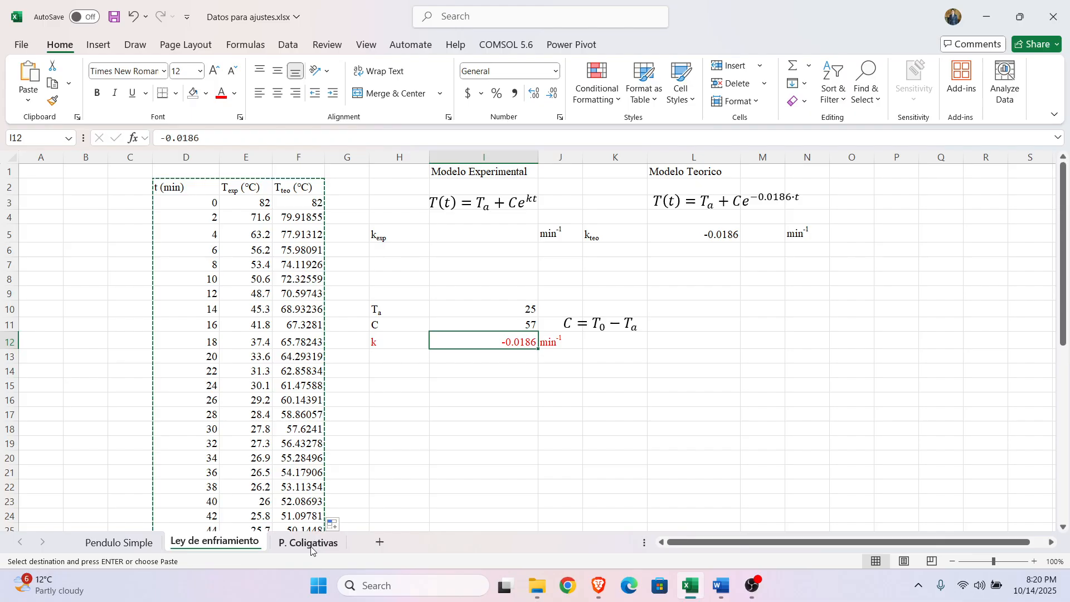
left_click(311, 548)
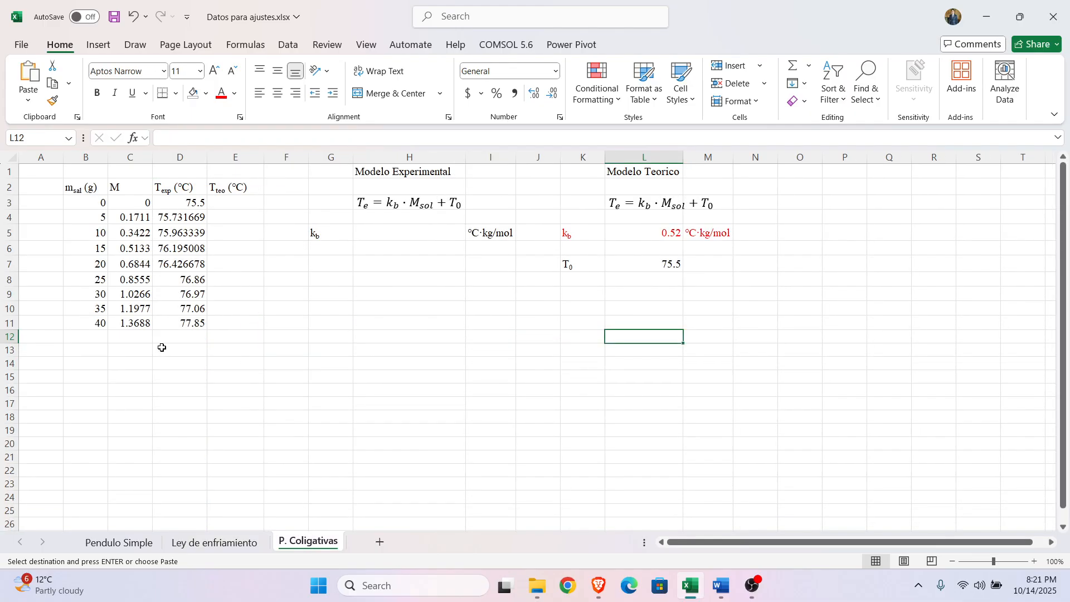
left_click_drag(375, 169, 383, 201)
left_click(479, 355)
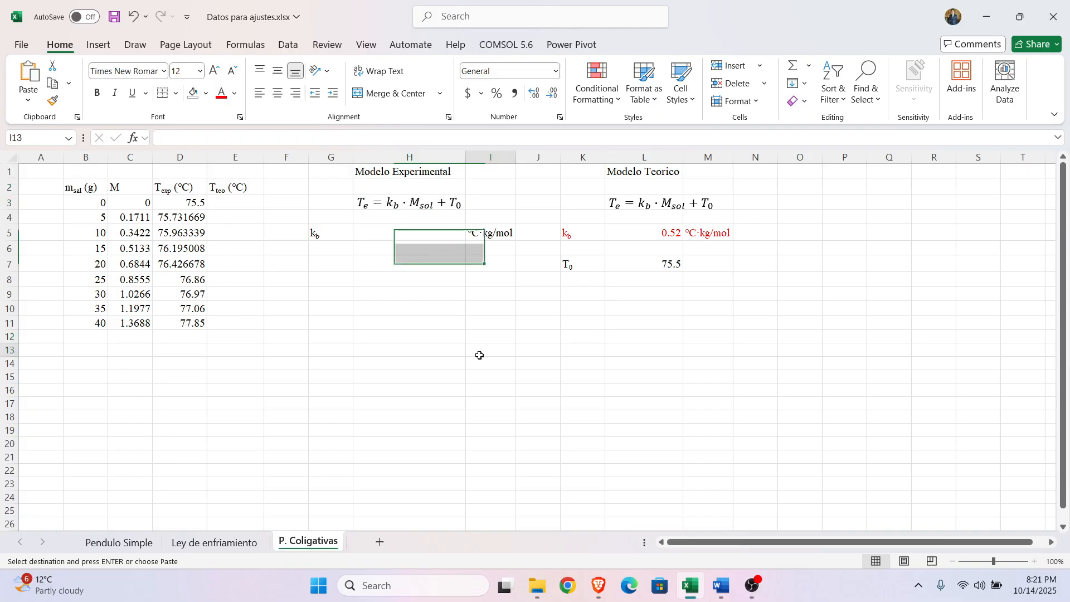
left_click_drag(636, 171, 635, 203)
left_click(468, 415)
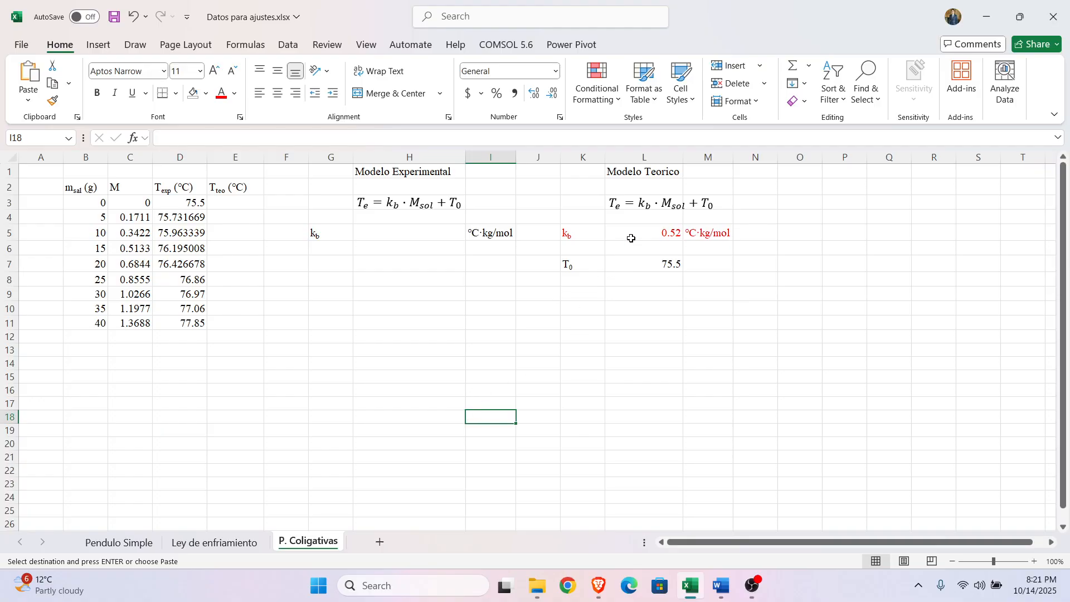
Step: Review the theoretical model's k_b constant with its units and the initial temperature T_0 on the P. Coligativas sheet
left_click_drag(574, 234, 722, 233)
left_click(616, 340)
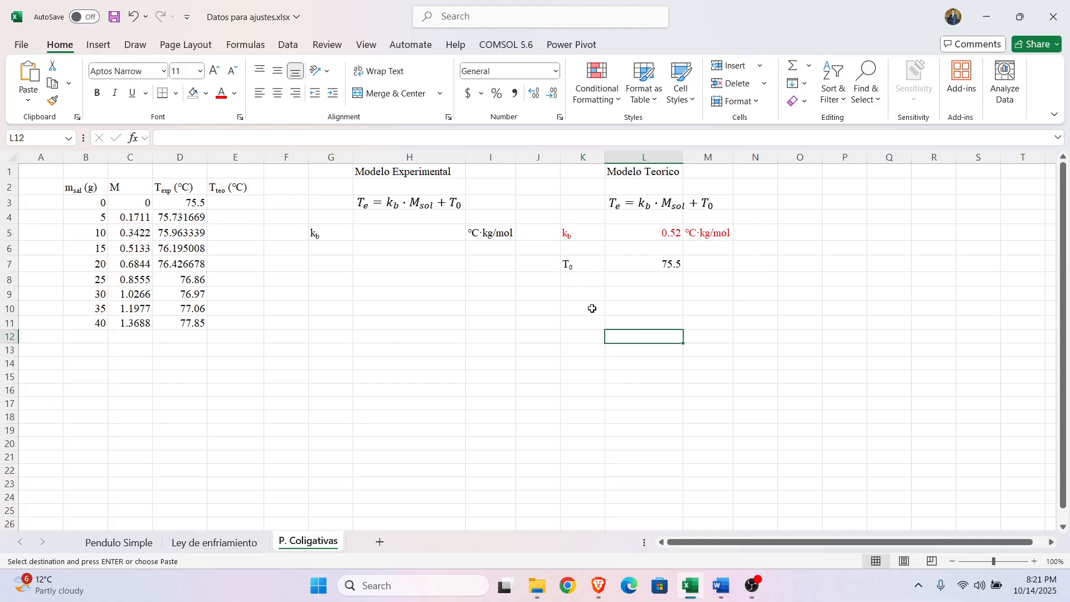
left_click(639, 237)
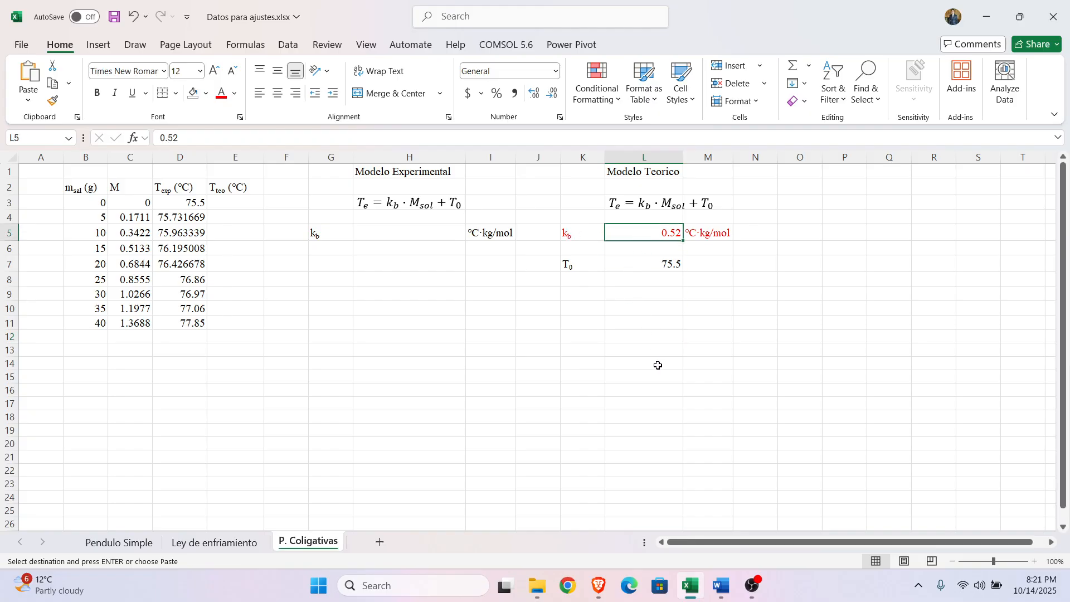
left_click(697, 233)
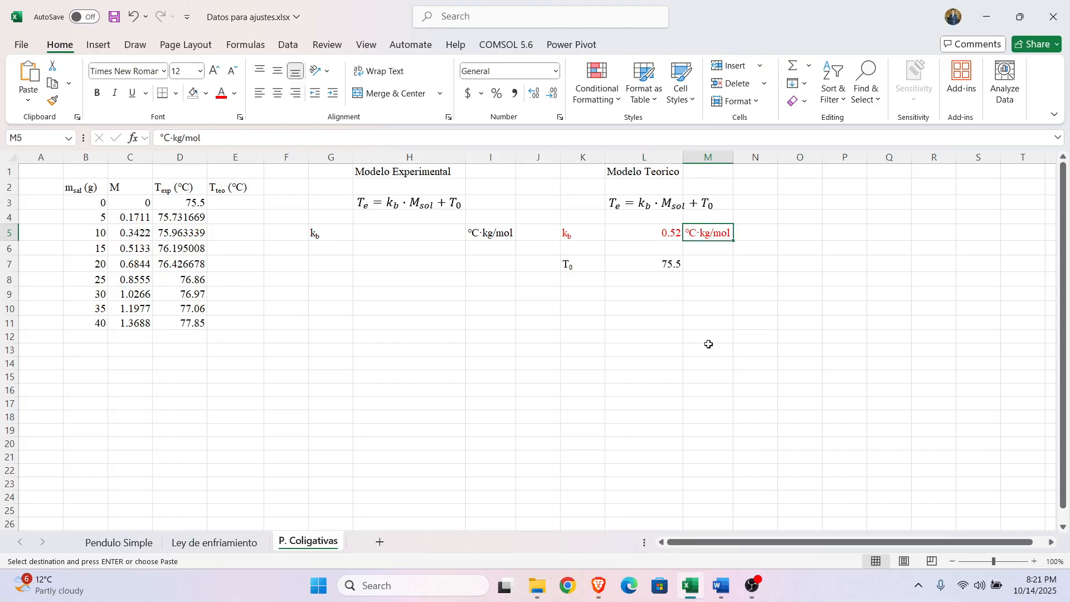
left_click(630, 360)
left_click_drag(584, 260, 641, 264)
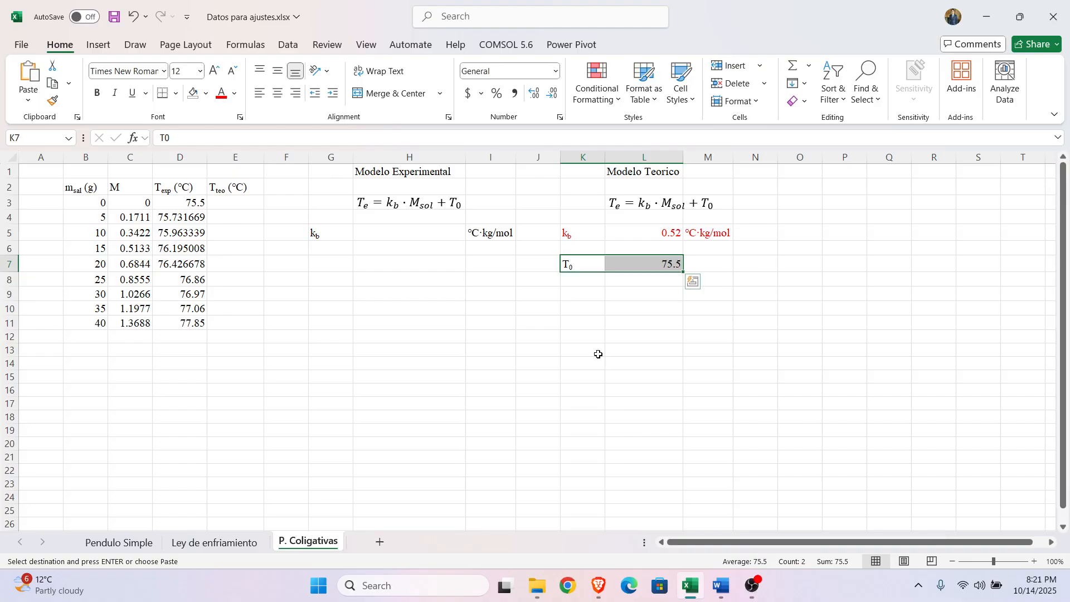
left_click(661, 345)
left_click(659, 264)
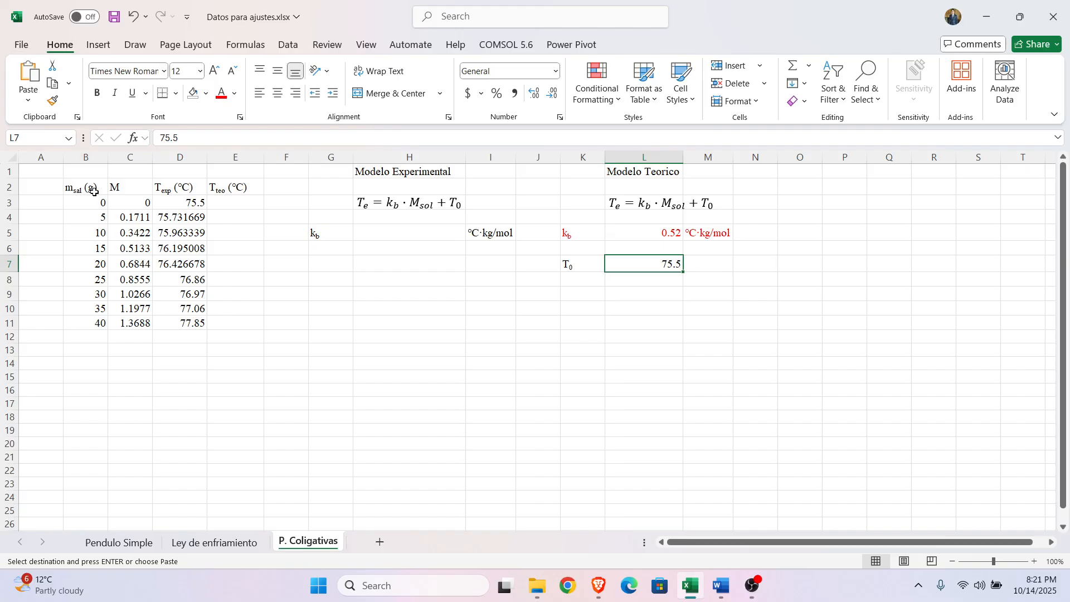
Step: Review the salt mass and molality M columns of the data table on the P. Coligativas sheet
left_click_drag(93, 191, 90, 310)
left_click(112, 377)
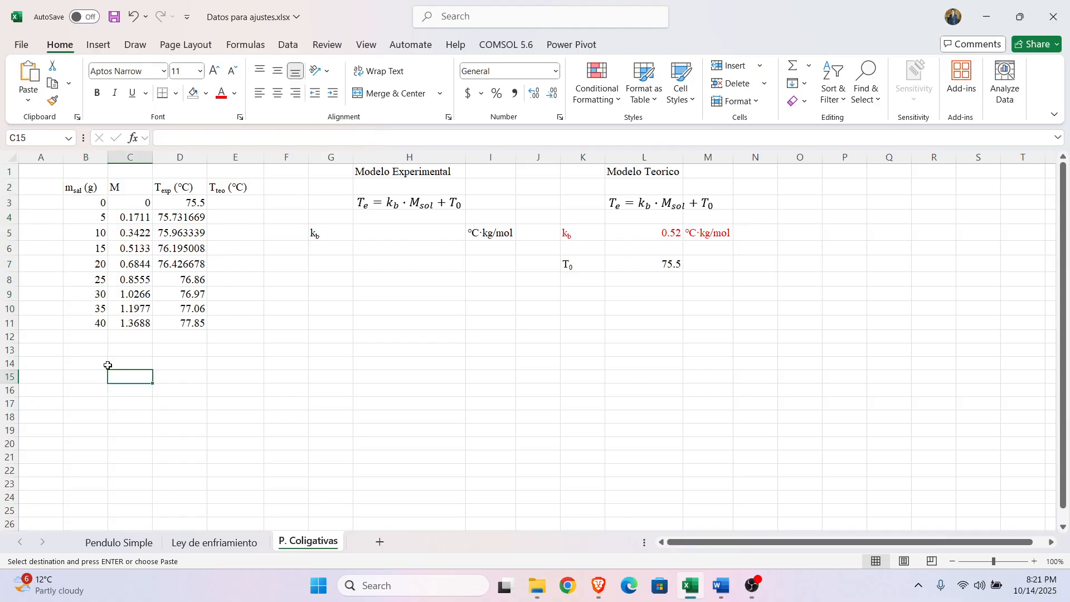
left_click_drag(127, 187, 117, 330)
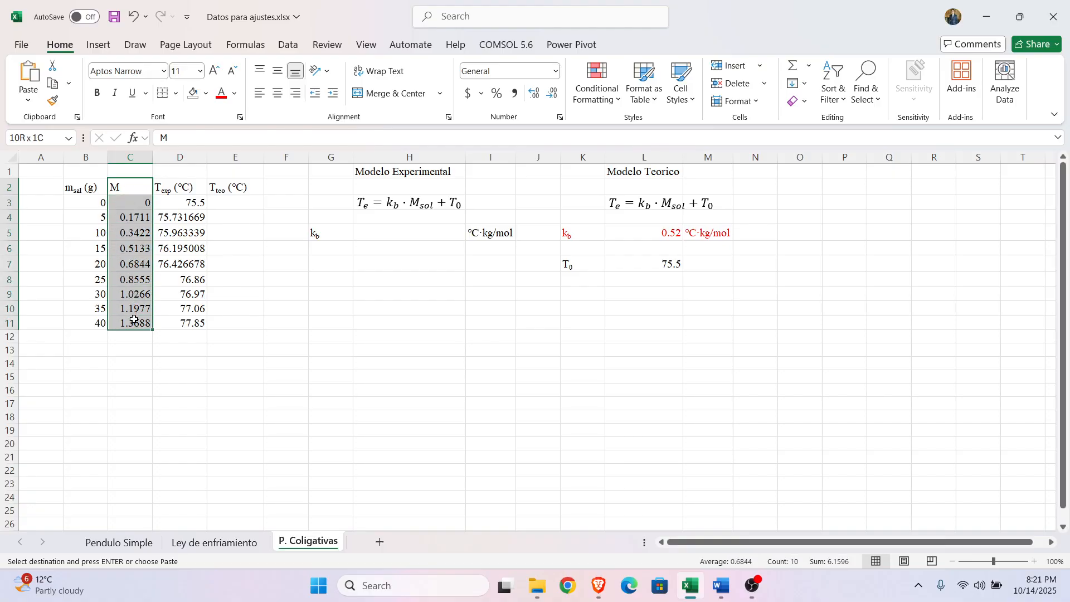
left_click(120, 406)
left_click_drag(130, 187, 133, 327)
left_click(131, 364)
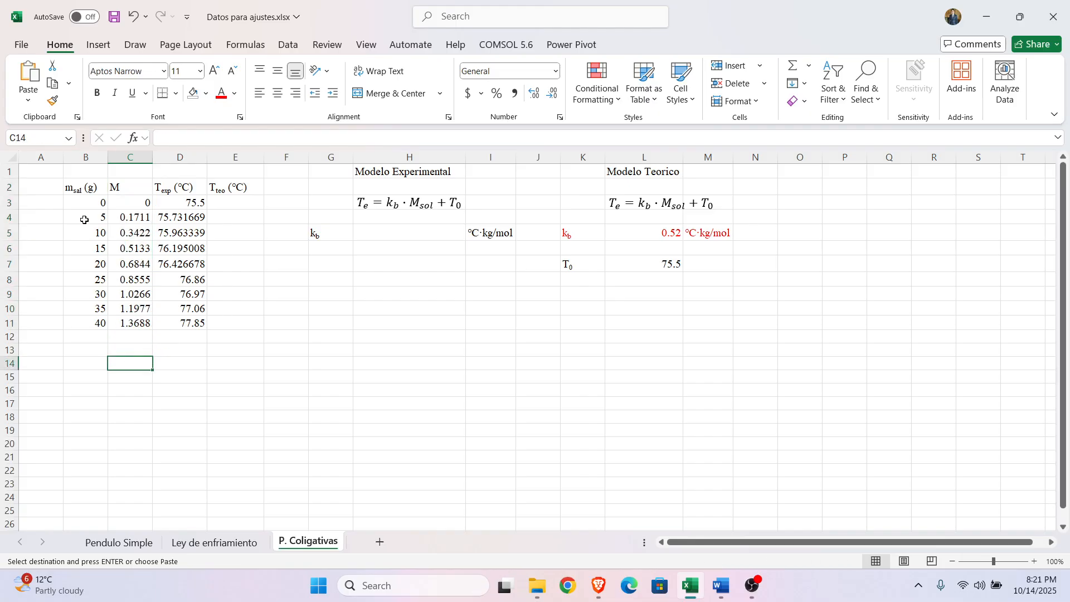
left_click(87, 203)
left_click(139, 205)
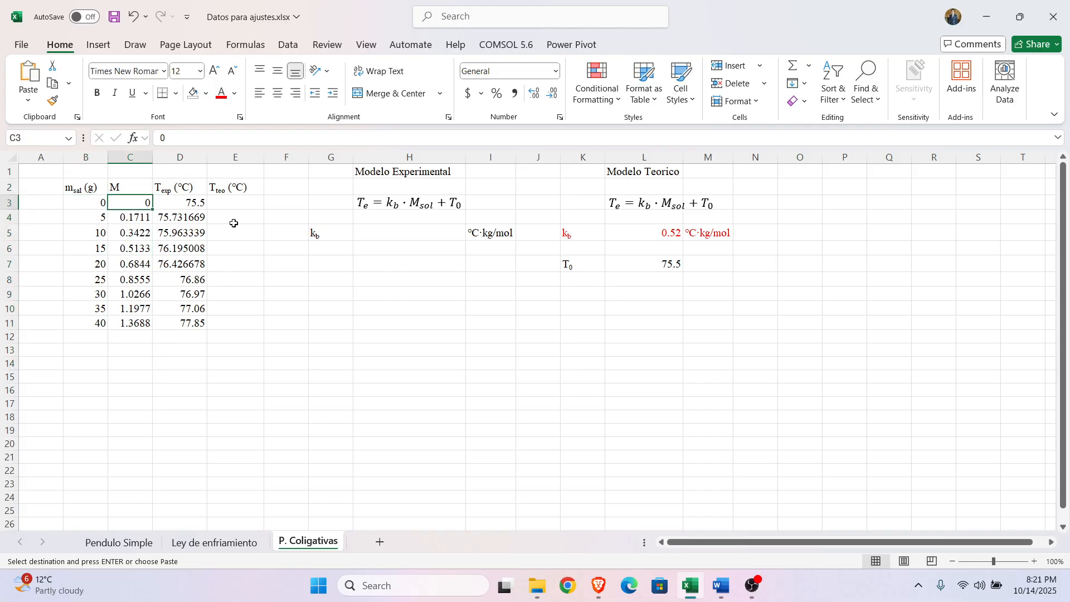
key("Up")
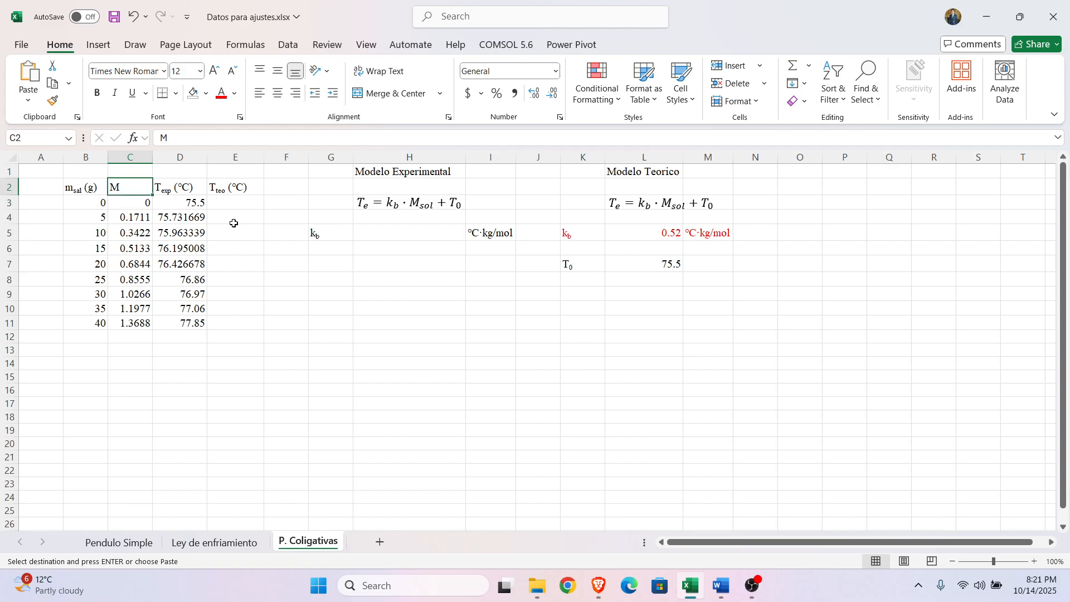
key("shift+Down")
key("shift+Down")
key("shift+Down")
key("shift+Down")
key("shift+Down")
key("shift+Down")
key("shift+Down")
key("shift+Down")
key("shift+Down")
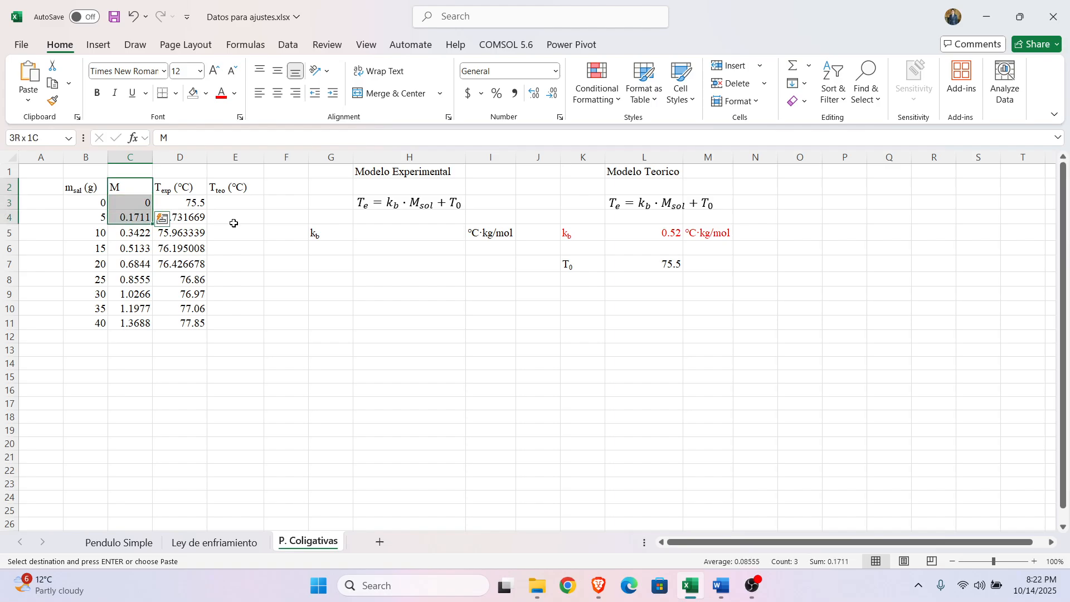
key("Up")
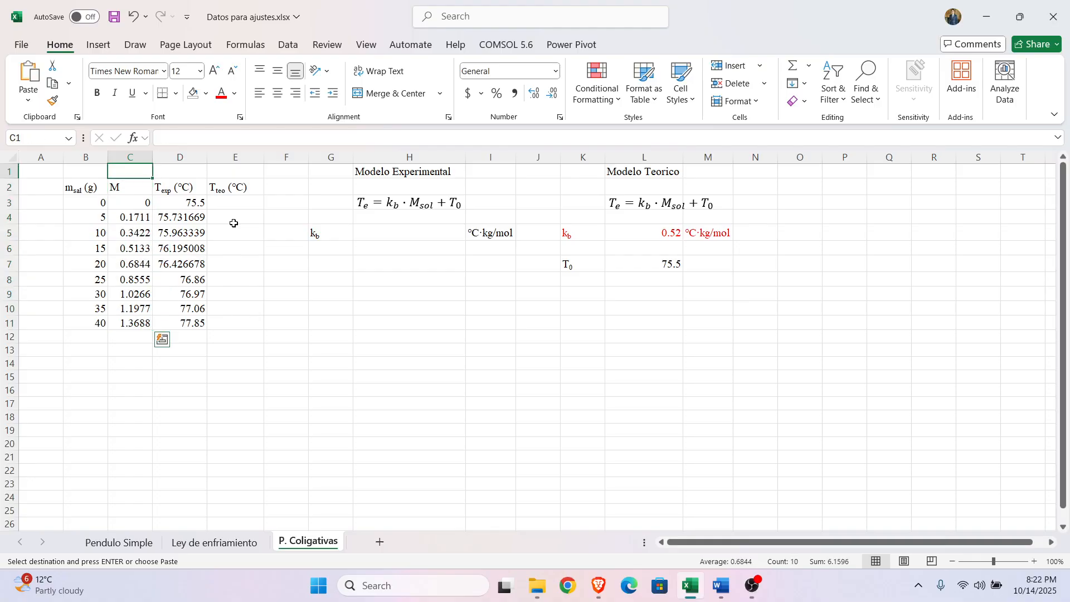
Step: Review the experimental temperature column T_exp and the heading of the theoretical temperature column T_teo
key("Down")
key("Right")
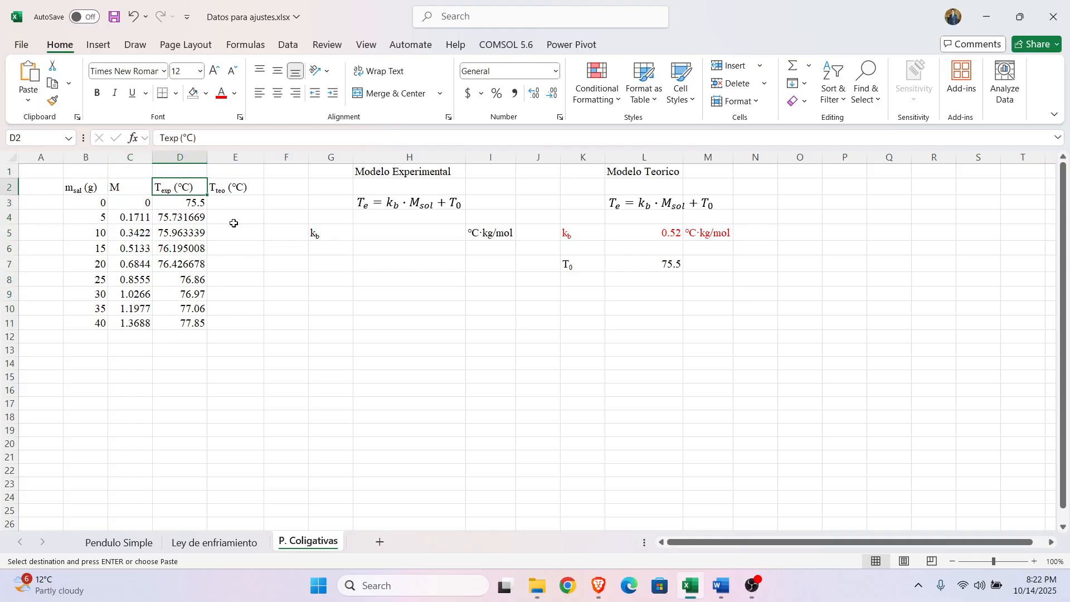
key("shift+Down")
key("shift+Down")
key("shift+Down")
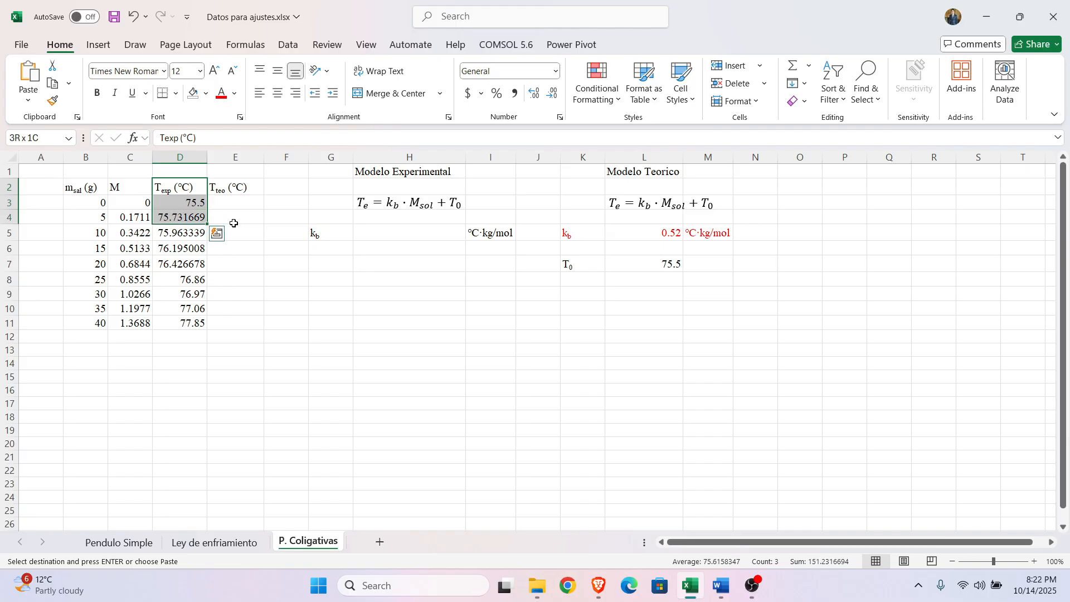
key("shift+Down")
key("shift+Down")
key("shift+Down")
key("shift+Down")
key("shift+Down")
key("shift+Down")
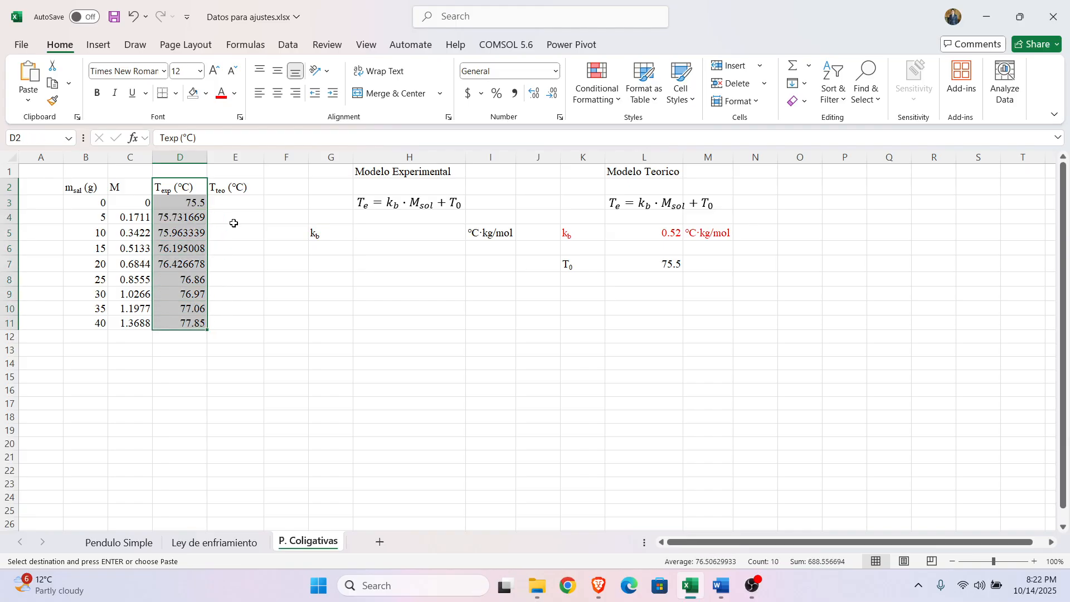
key("Up")
key("Down")
key("Down")
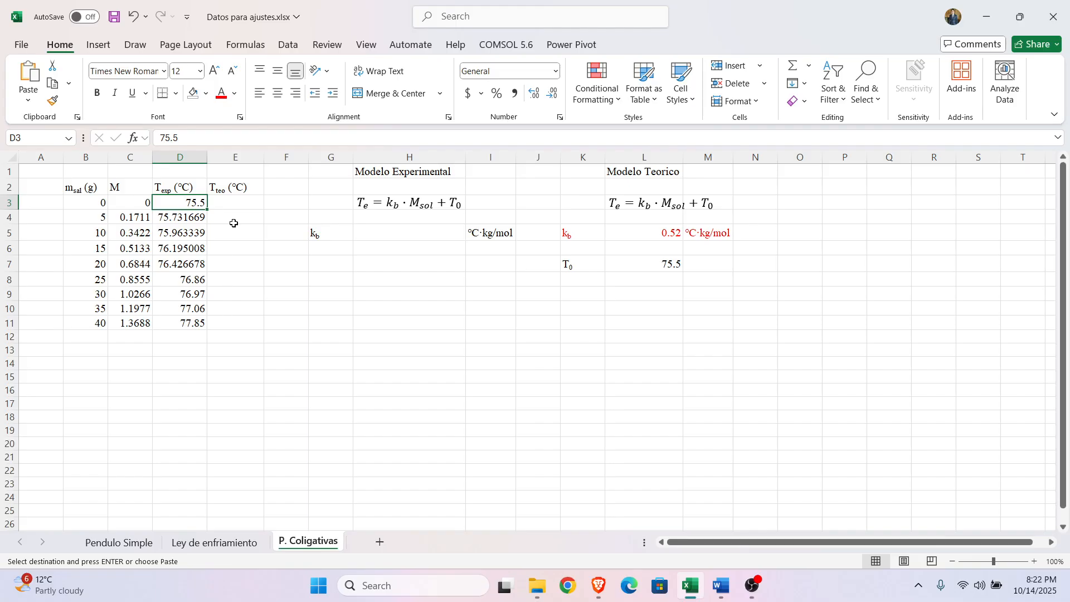
key("Up")
key("Right")
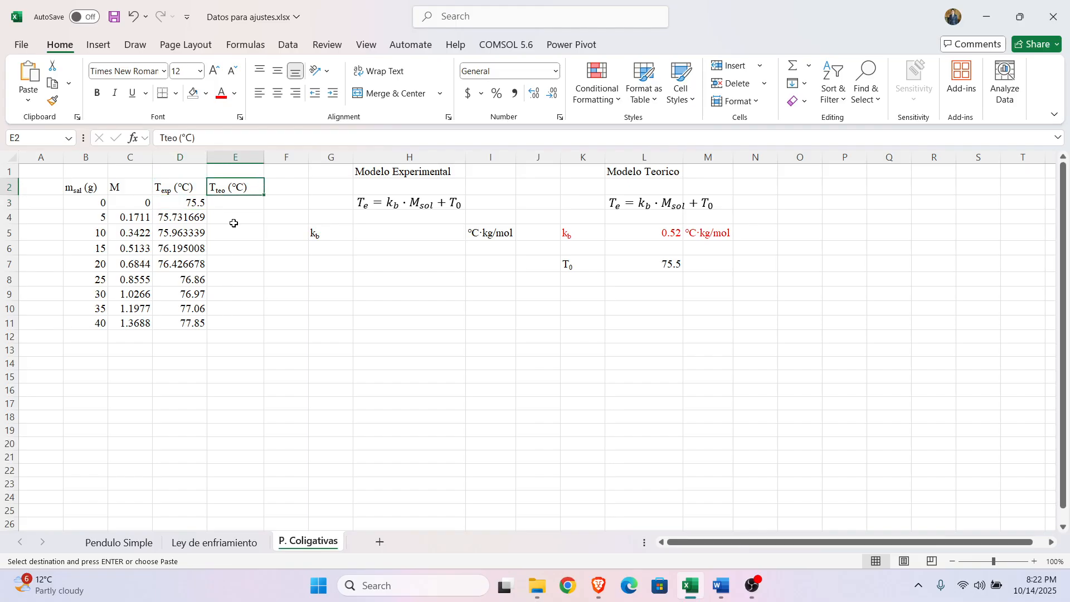
Step: Begin the theoretical temperature formula in E3 as =$L$5*C3, multiplying the fixed k_b by the molality
key("Down")
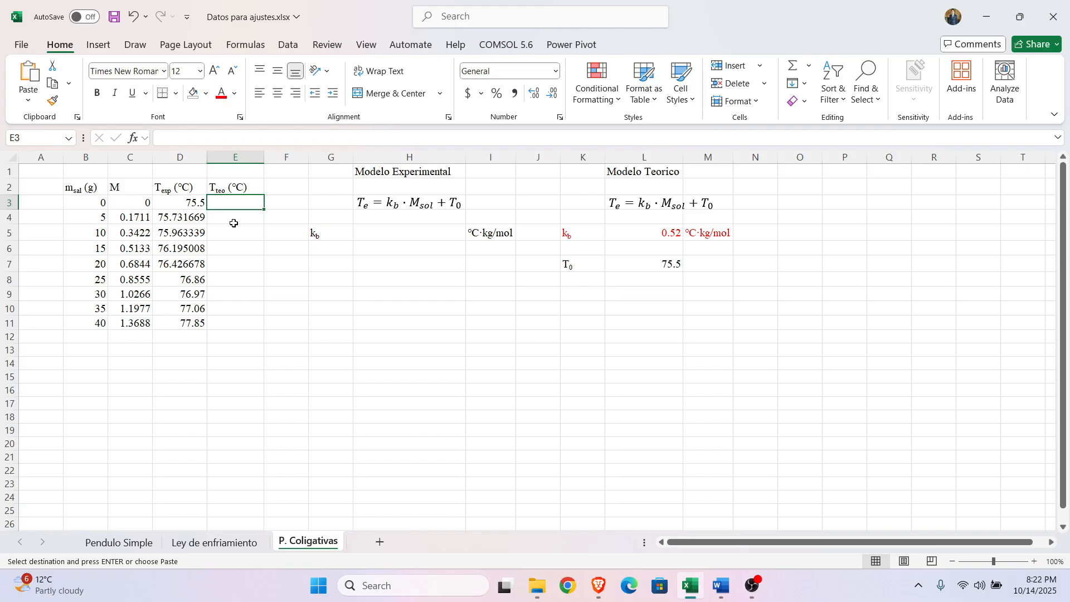
left_click(650, 195)
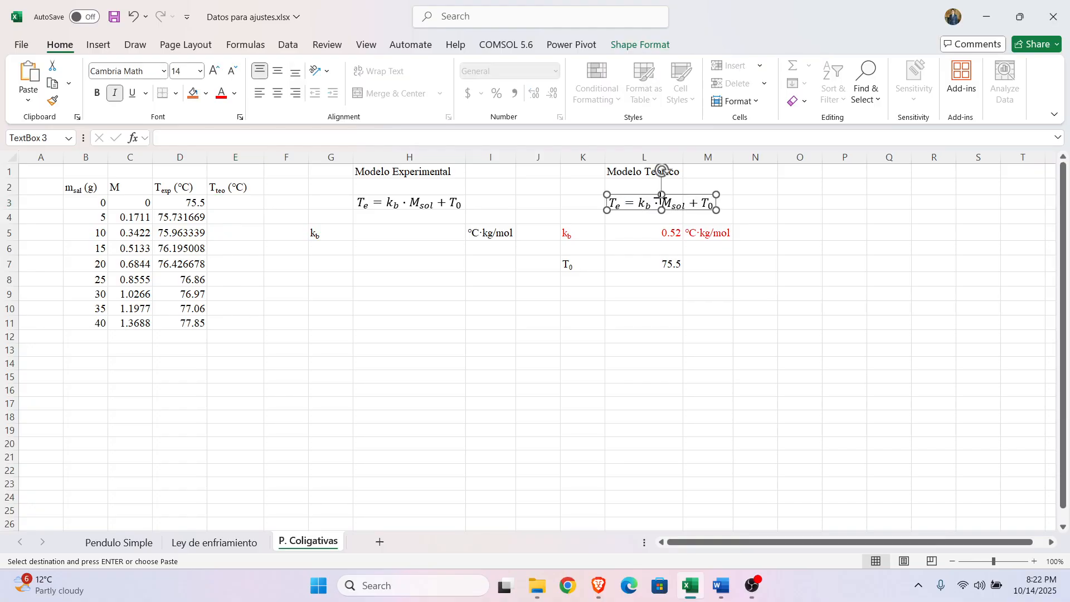
left_click(243, 201)
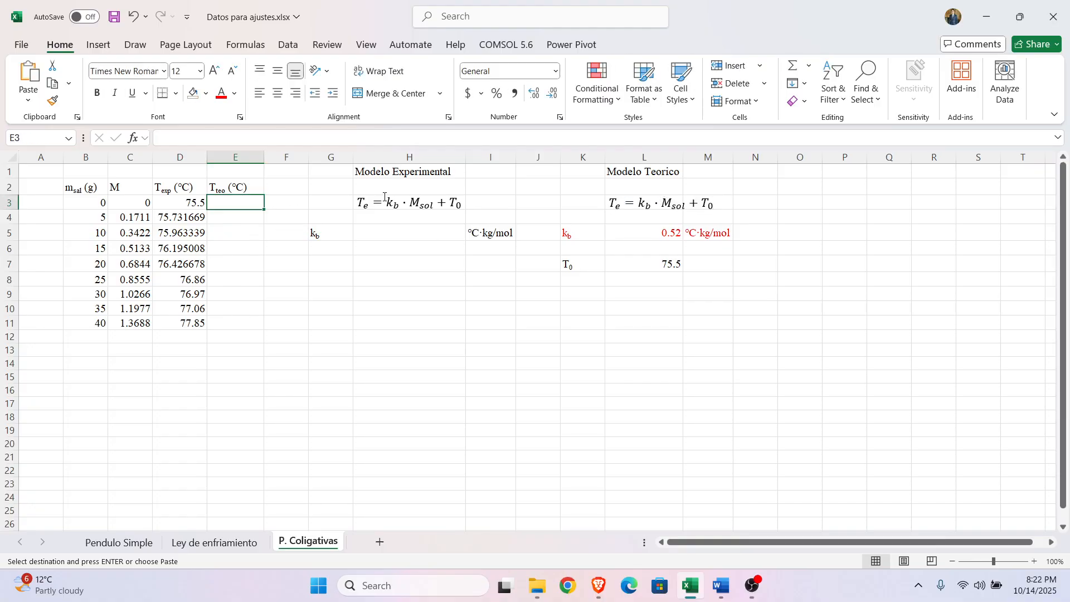
type("=")
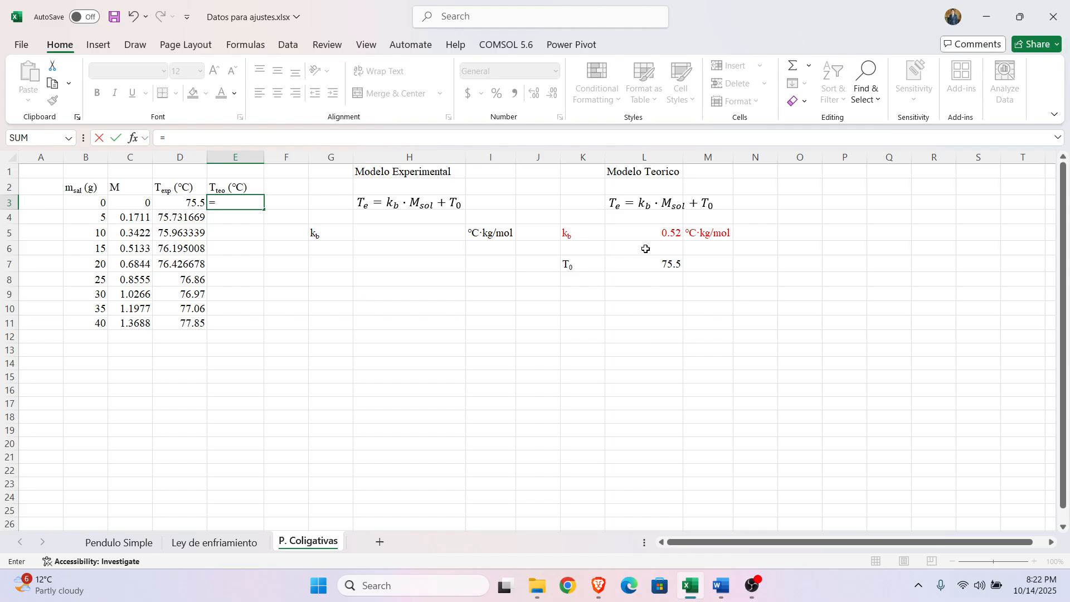
left_click(641, 233)
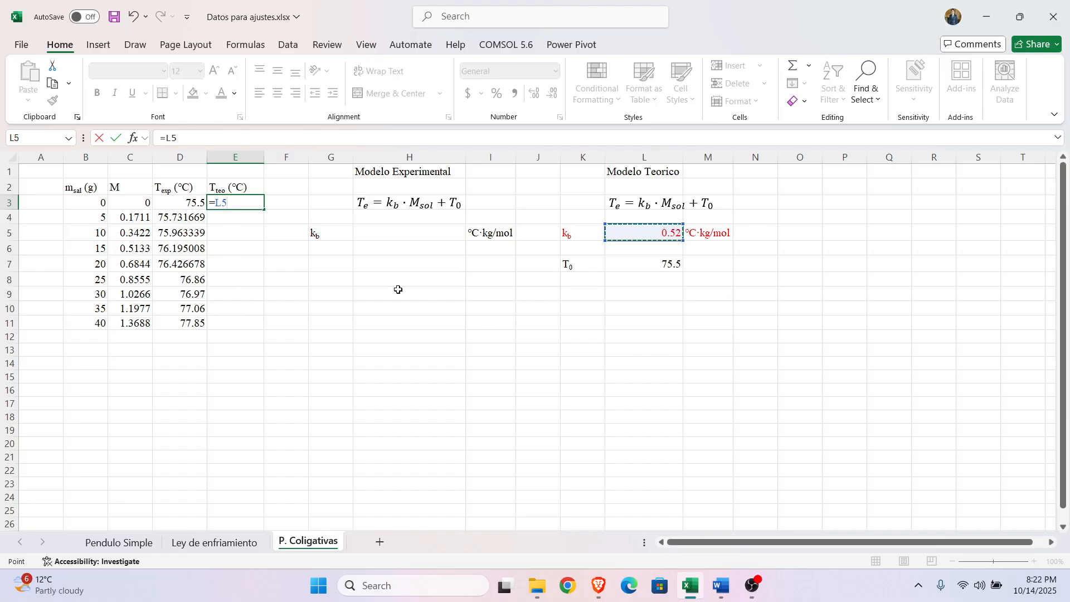
left_click(218, 203)
key("F4")
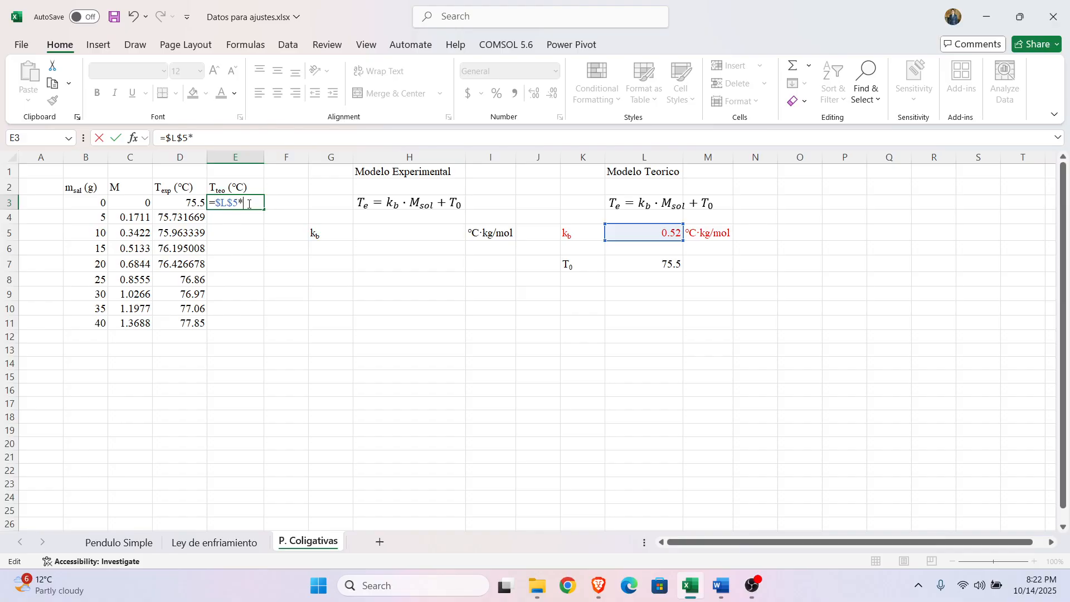
type("*")
left_click(142, 204)
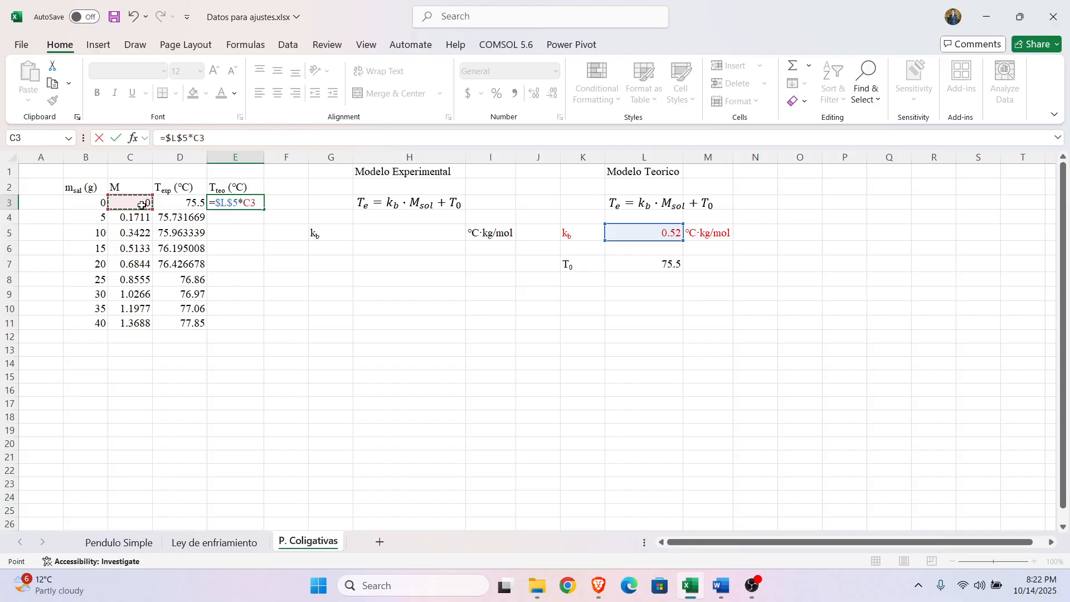
Step: Complete the E3 formula by adding T_0 as an absolute reference, giving =$L$5*C3+$L$7
type("+")
left_click(639, 266)
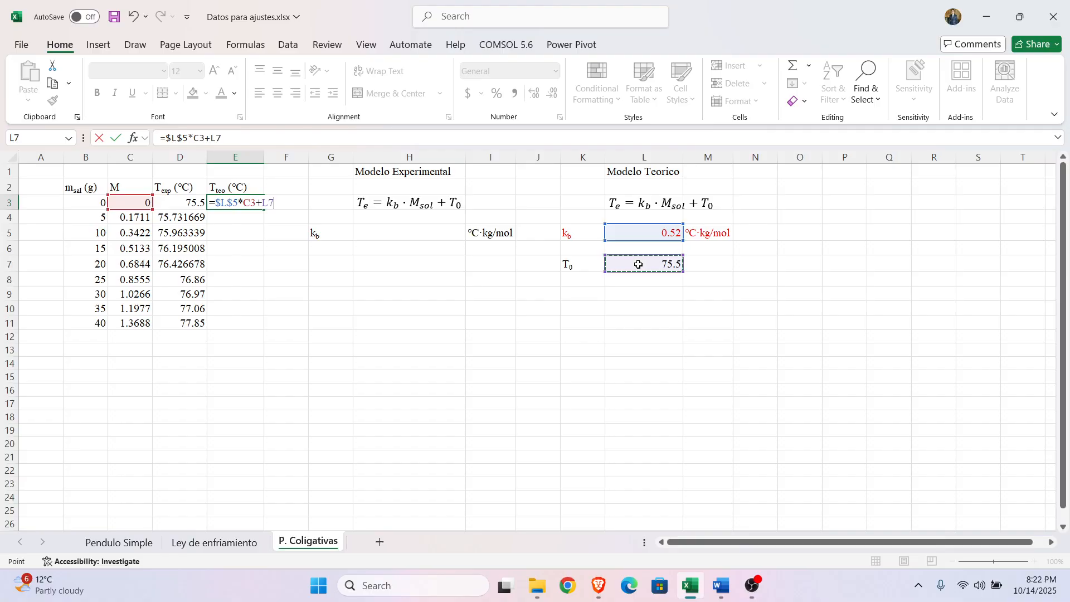
left_click(264, 204)
left_click(216, 139)
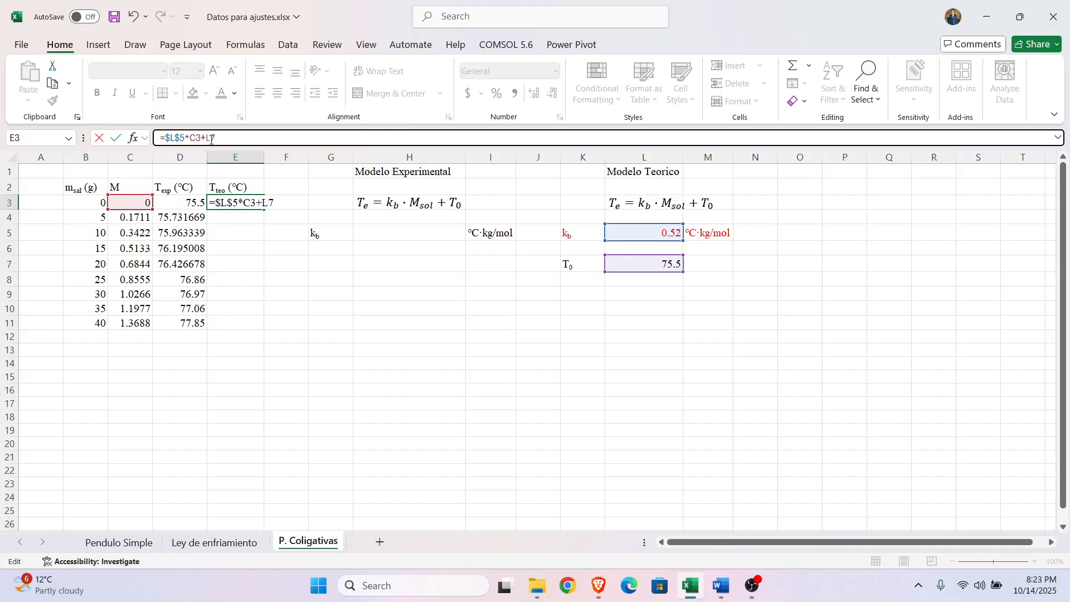
key("F4")
left_click(251, 137)
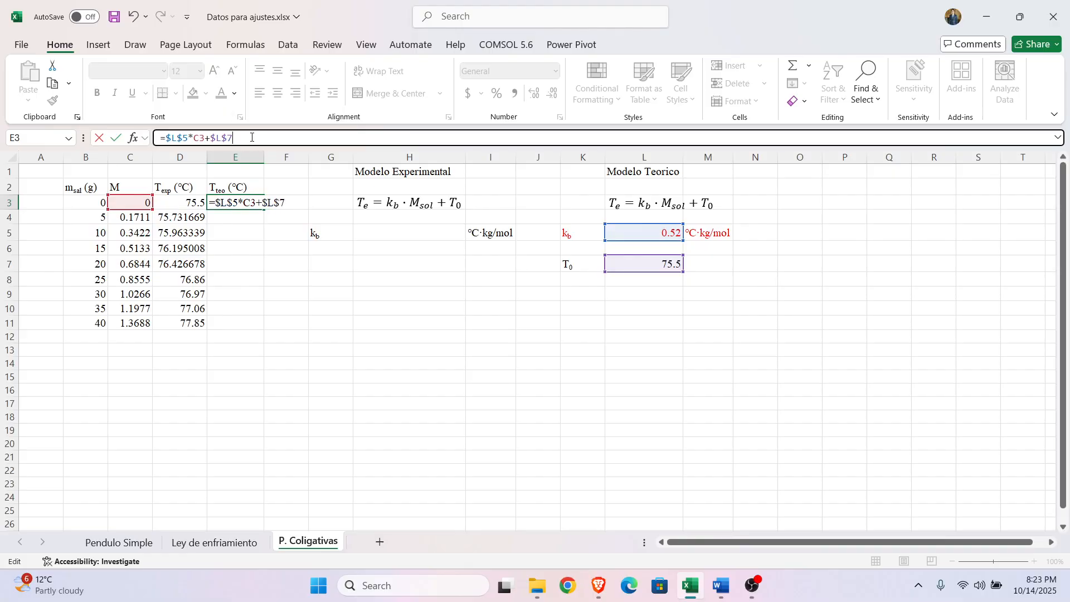
key("Return")
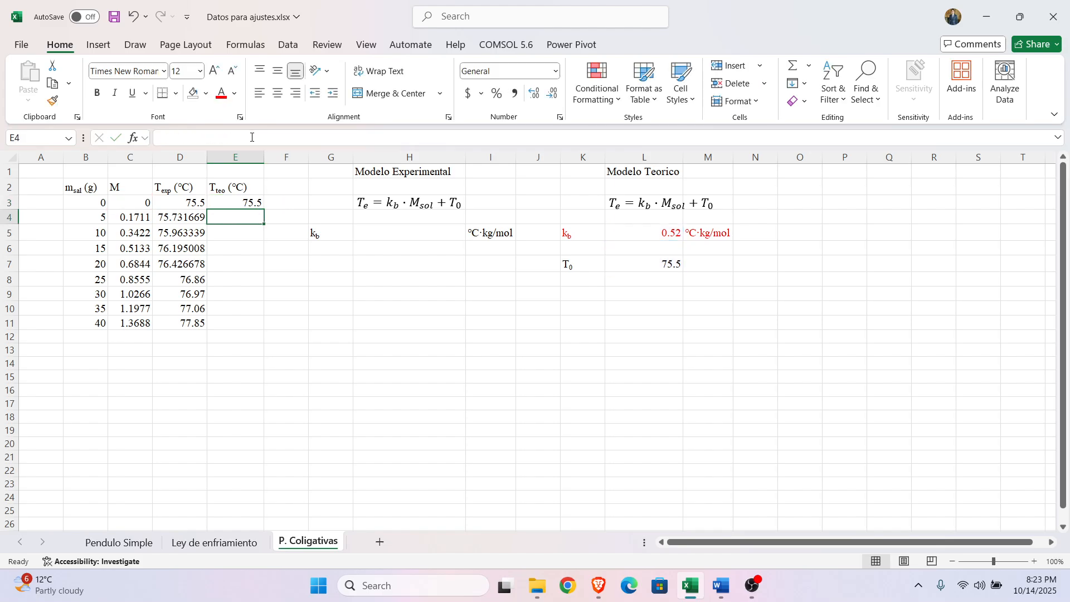
Step: Fill the theoretical temperature formula from E3 down through E11
left_click(244, 203)
left_click_drag(263, 210, 261, 330)
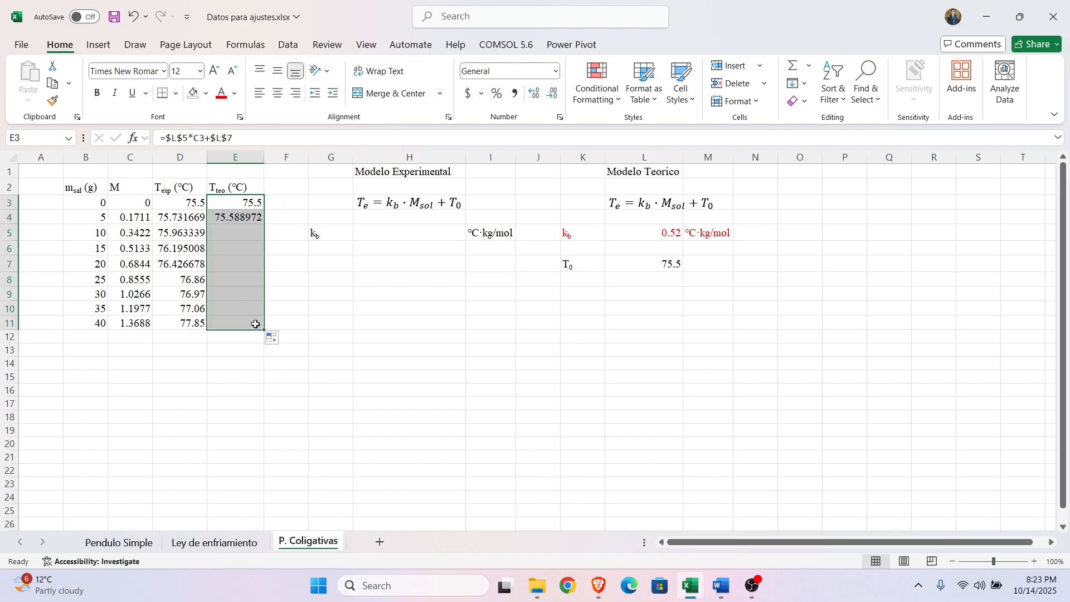
left_click(241, 398)
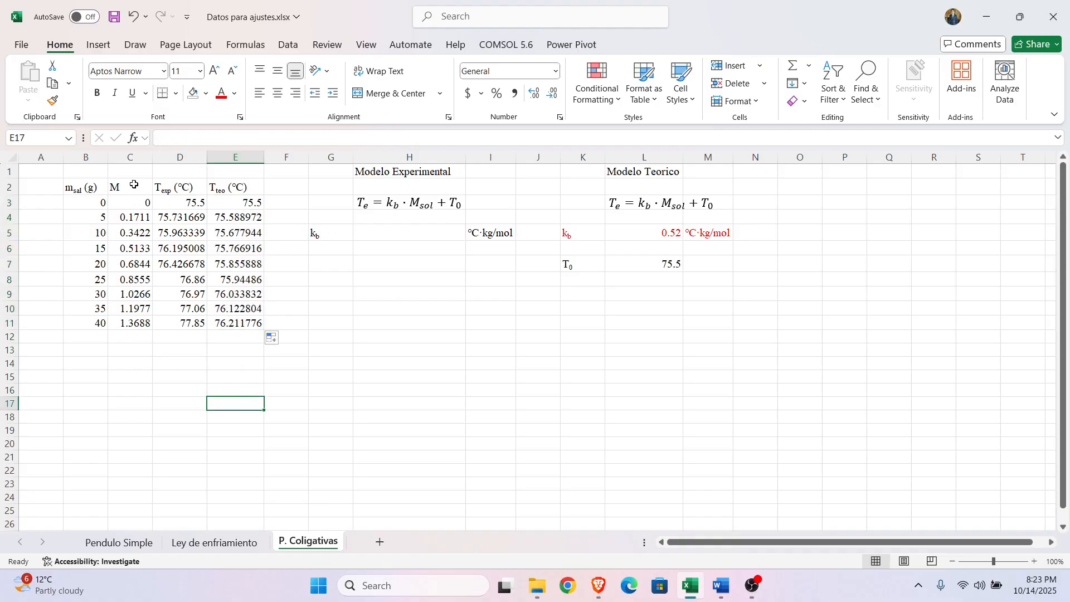
Step: Copy the M, T_exp and T_teo data in C2:E11 and paste it into a blank Desmos graph in a duplicate browser tab
left_click_drag(129, 185, 231, 322)
key("ctrl+c")
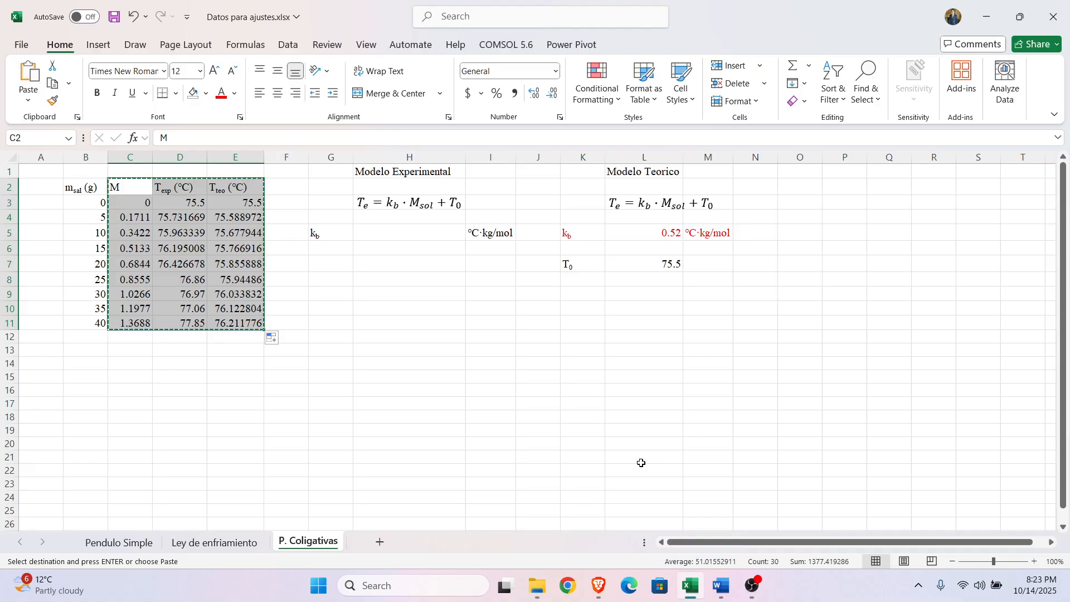
left_click(599, 585)
right_click(911, 10)
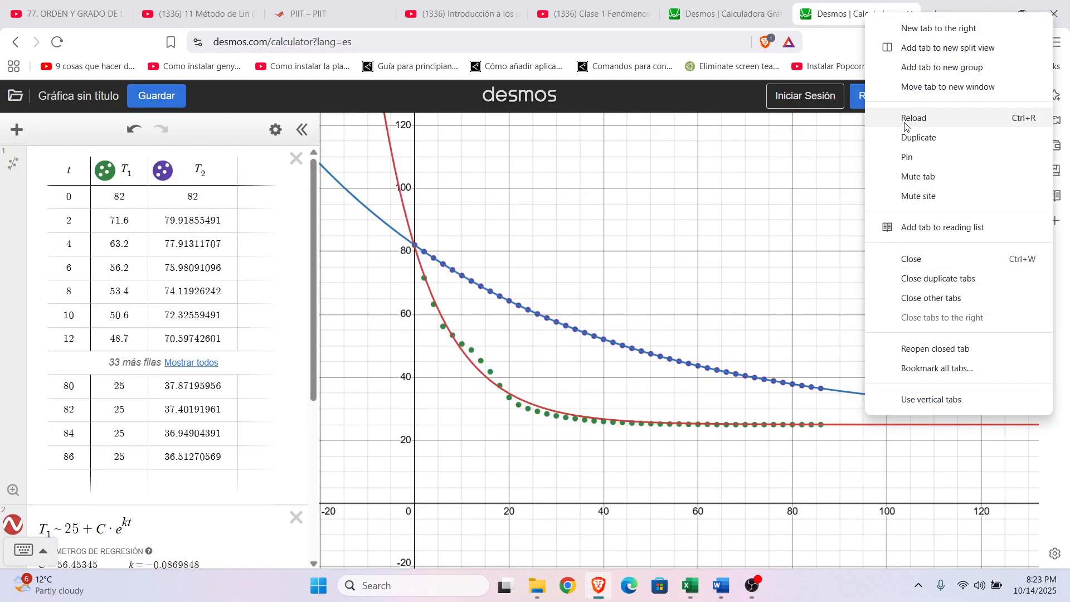
left_click(905, 130)
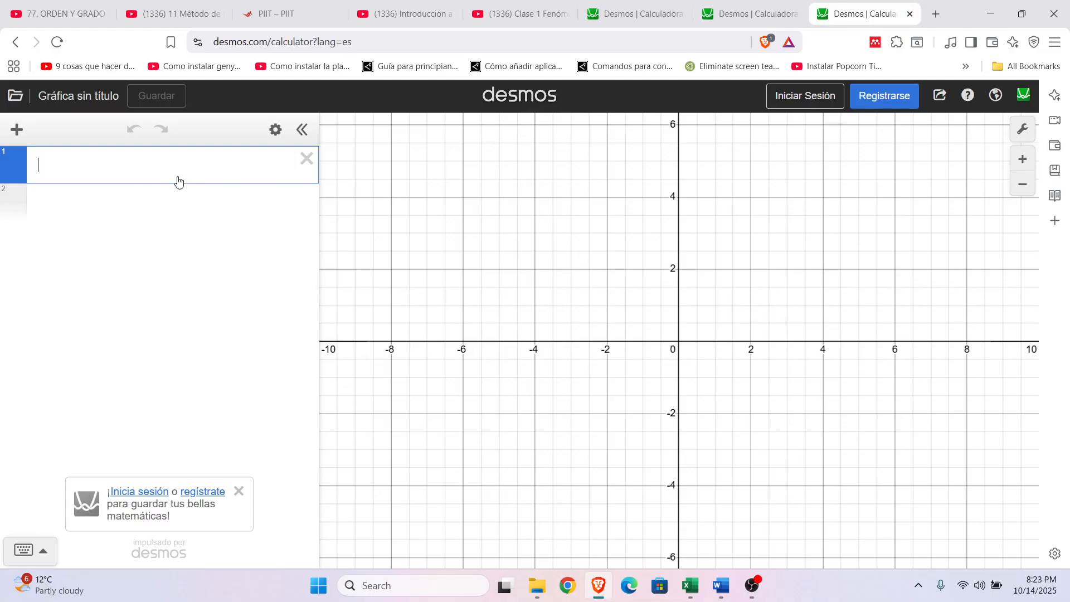
key("ctrl+v")
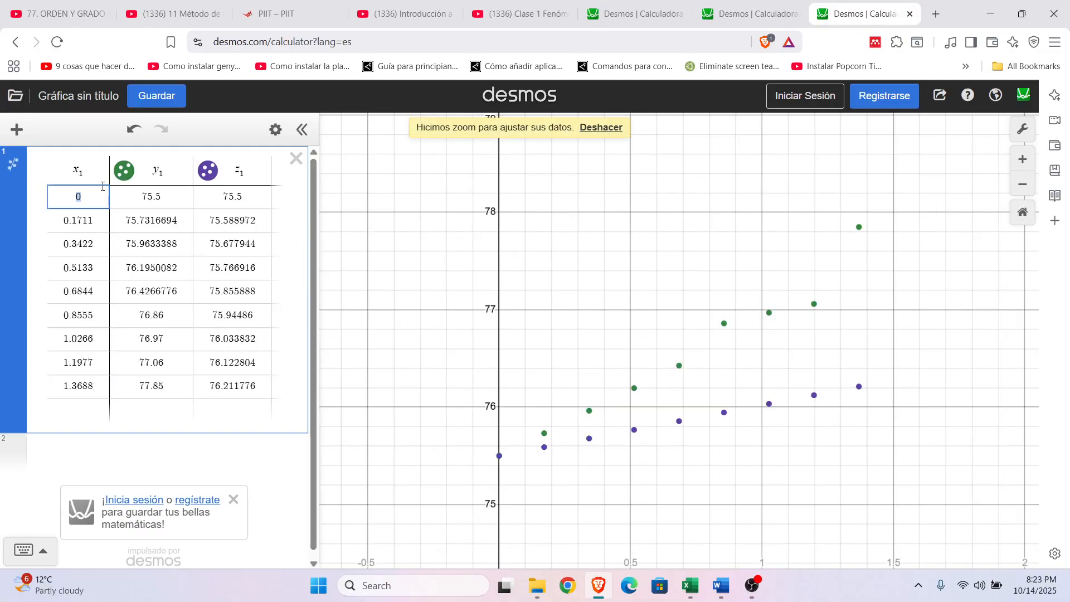
Step: Rename the pasted table's three column headers as M, T_1 and T_2
left_click(79, 172)
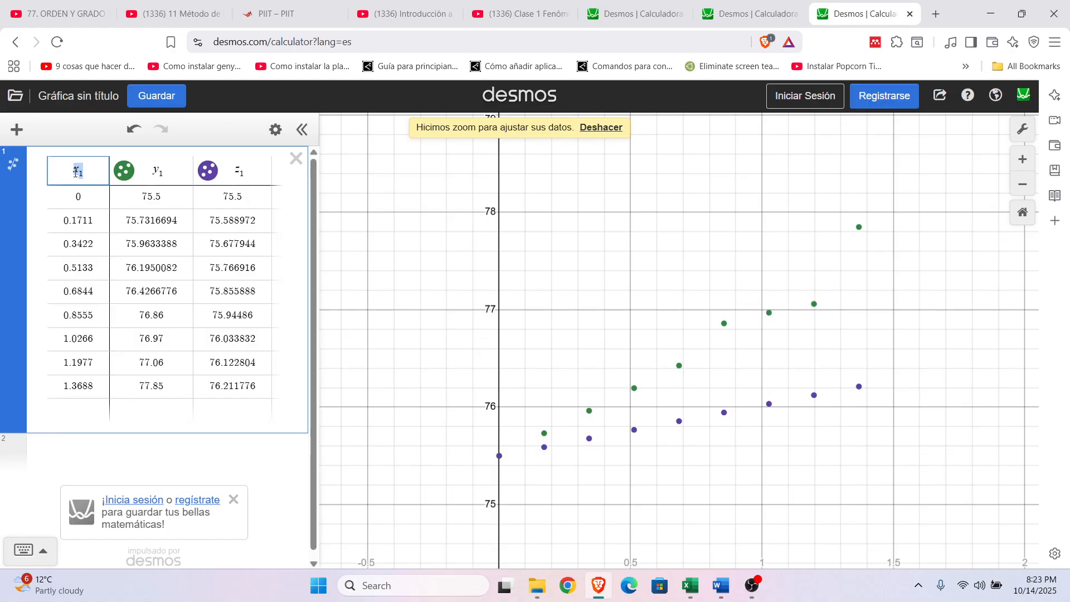
type("M")
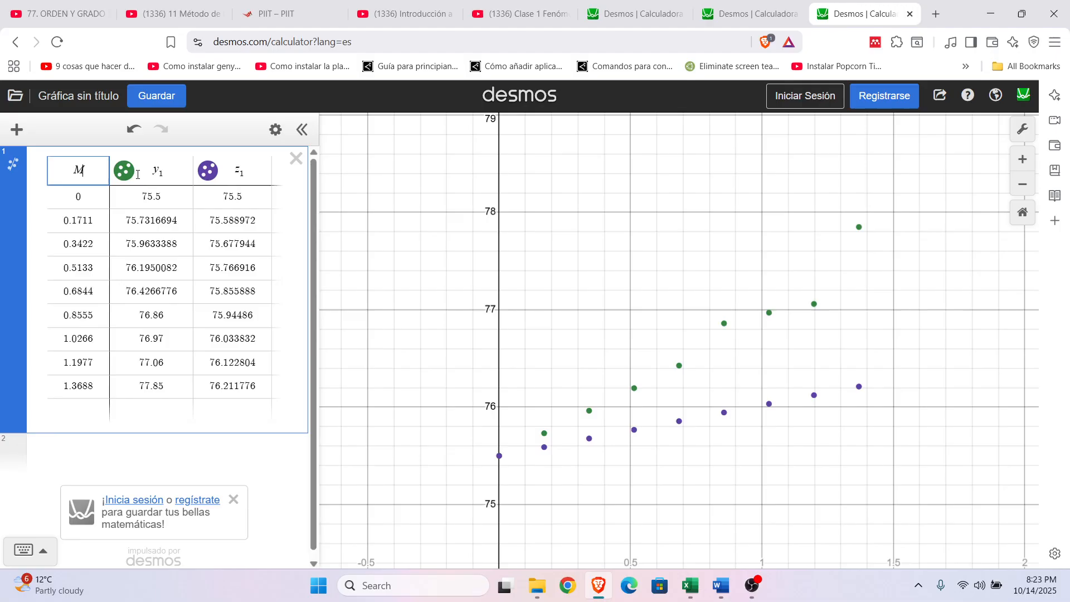
double_click(154, 168)
type("T")
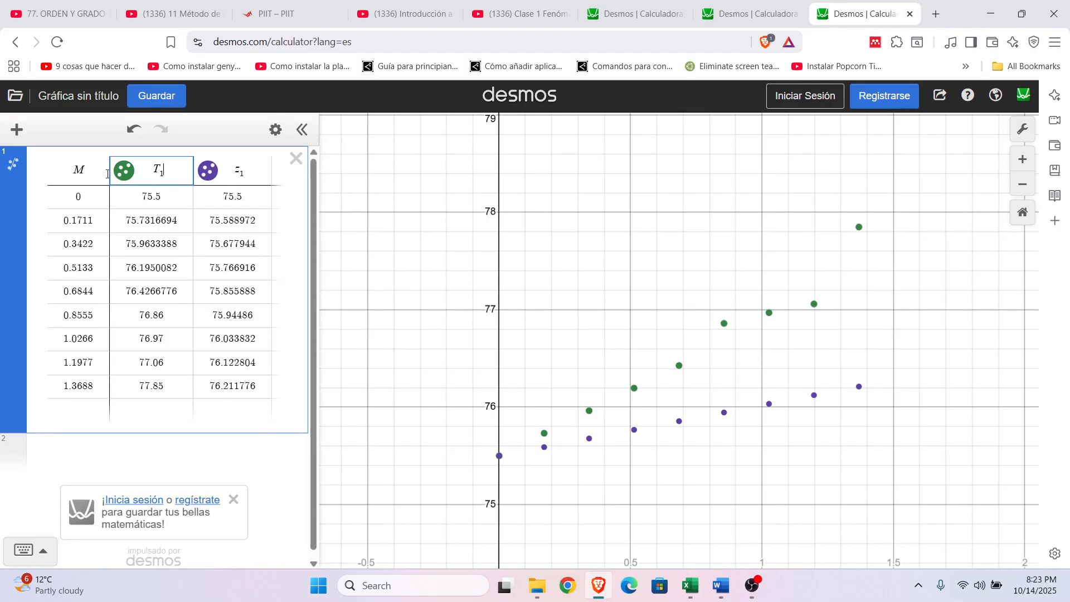
double_click(240, 170)
type("T2")
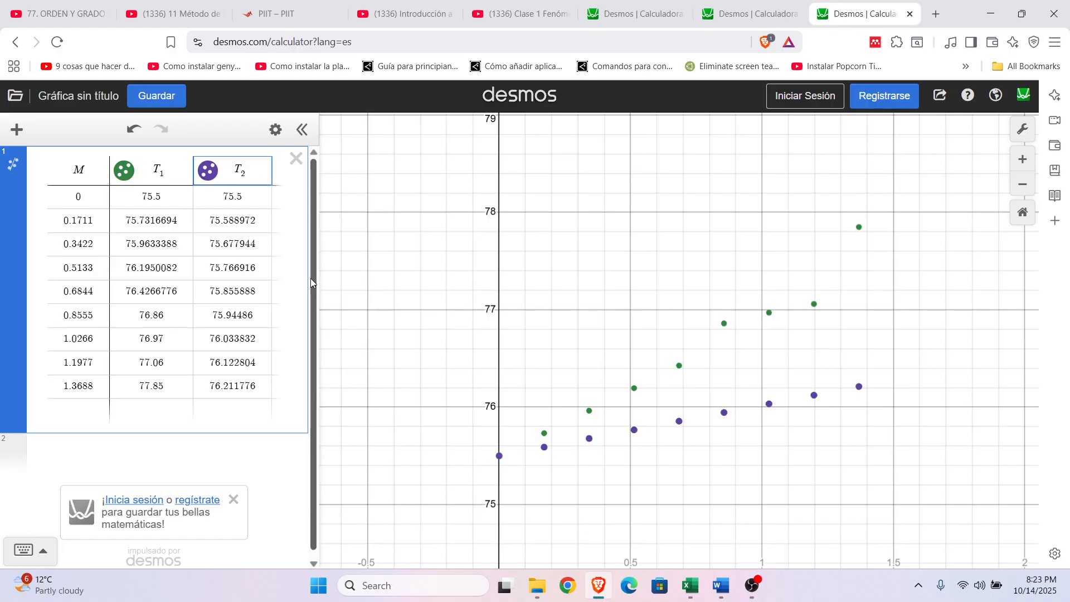
Step: Start a regression on the experimental temperatures in a new expression below the table by entering T_1 ~
scroll(310, 279, "down", 1)
left_click(141, 449)
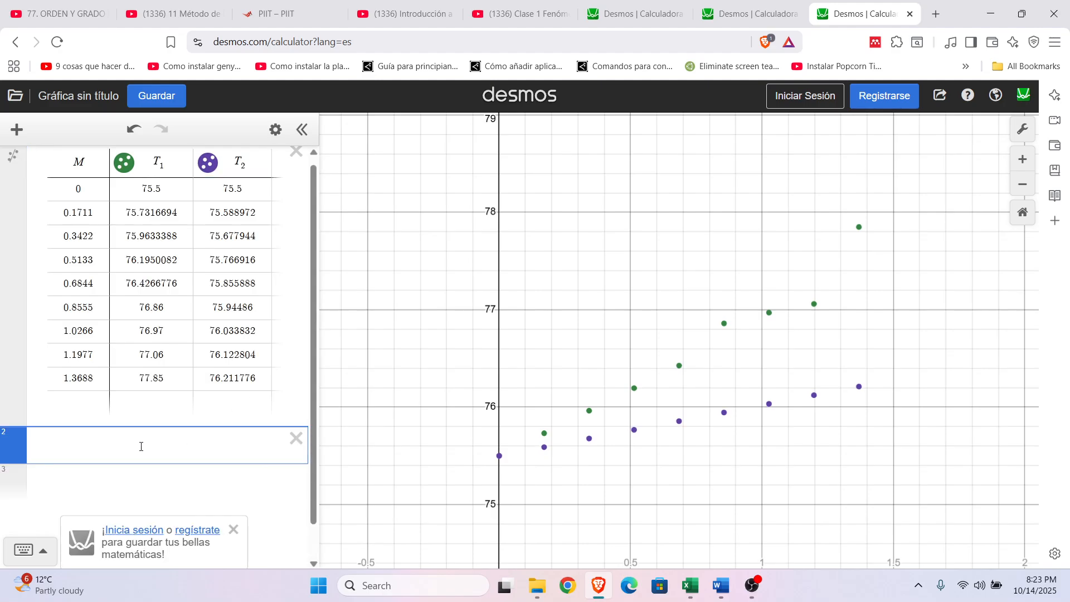
type("T_1")
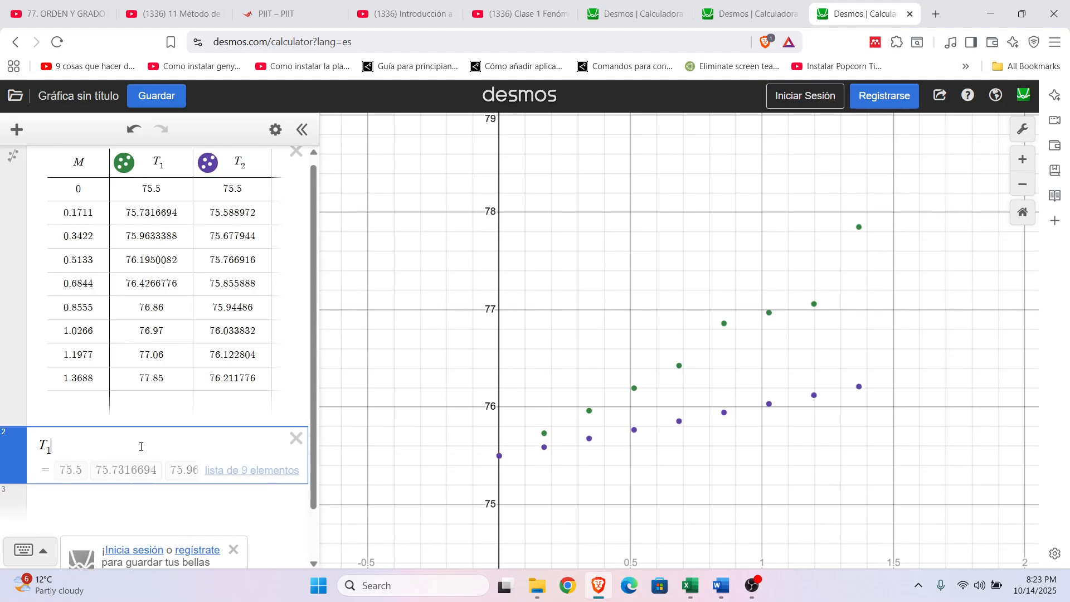
left_click(42, 554)
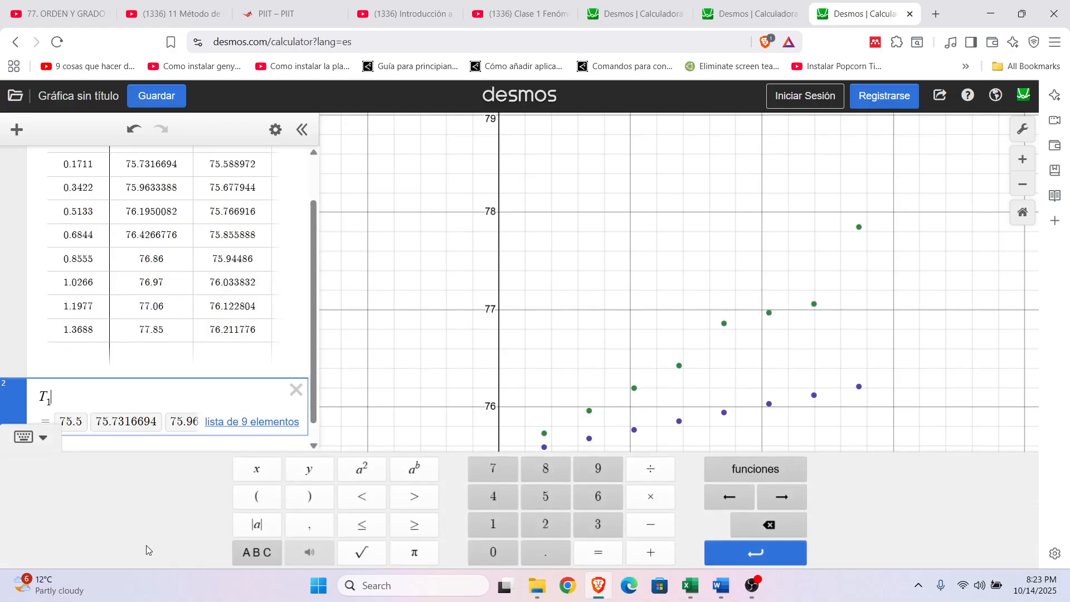
left_click(271, 555)
left_click(595, 555)
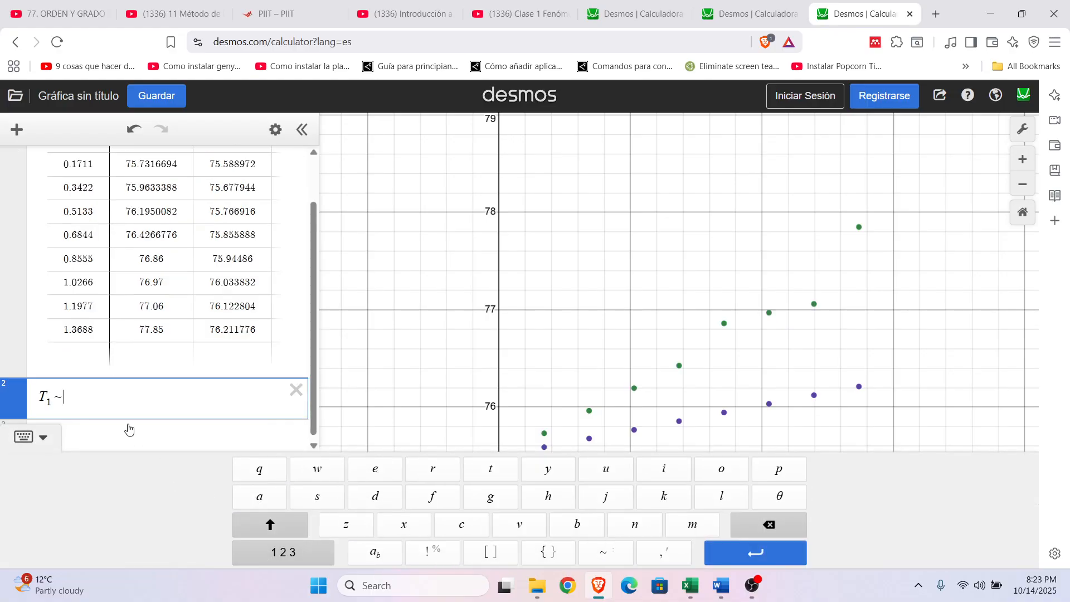
left_click(24, 436)
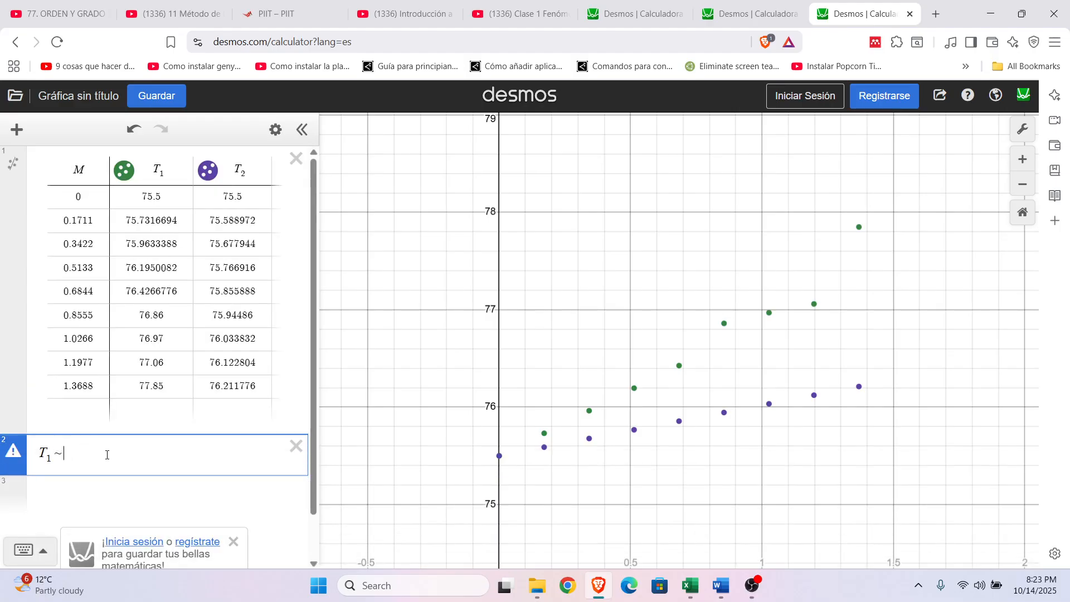
Step: Check the experimental model in the Excel sheet and enter k · M as the right side of the T_1 regression in Desmos
left_click(684, 587)
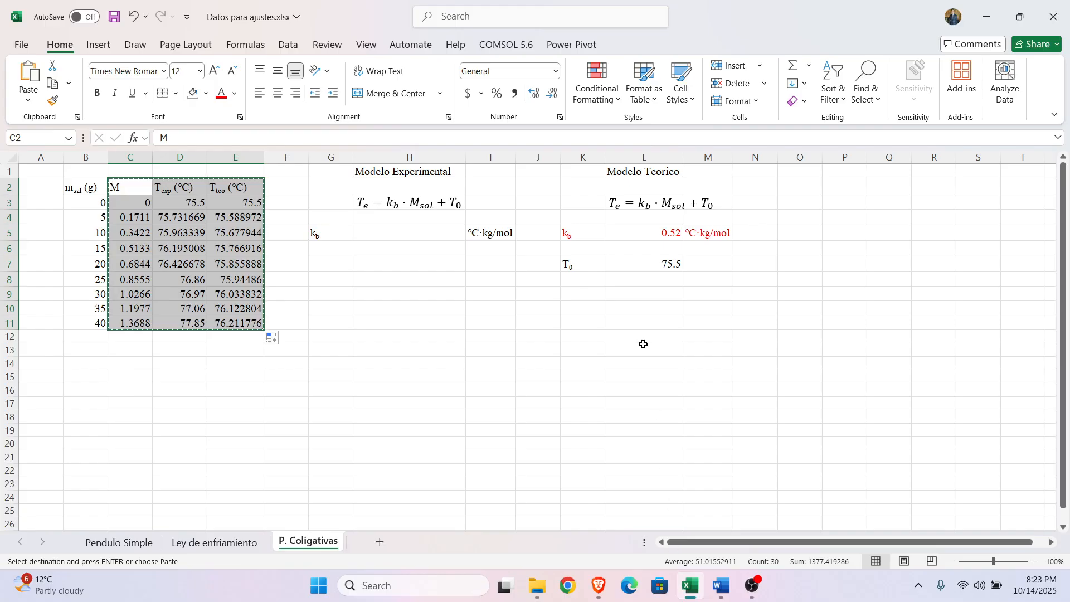
left_click(600, 585)
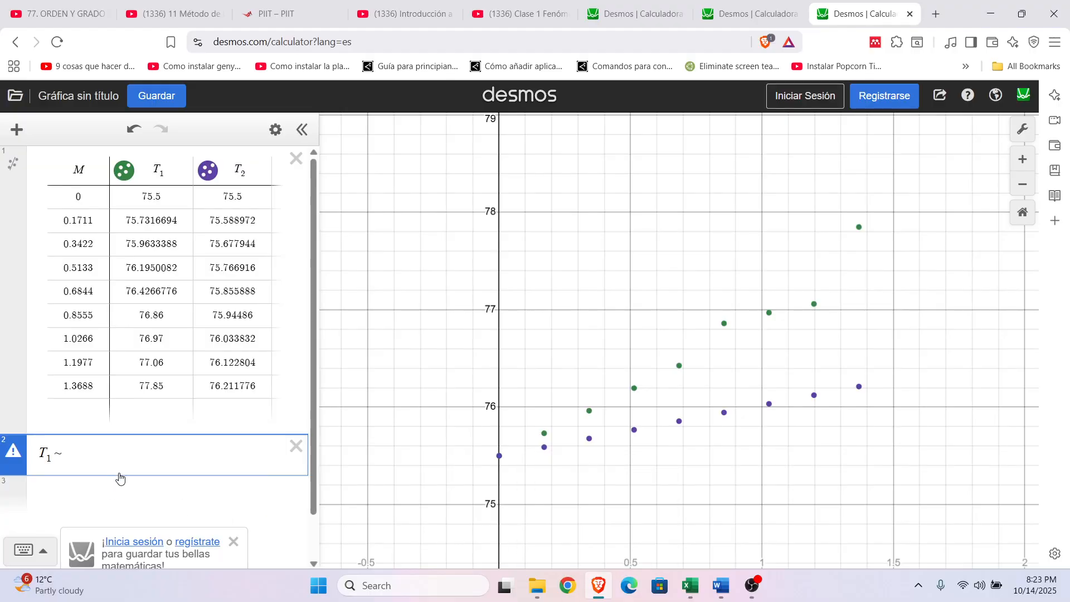
type("k")
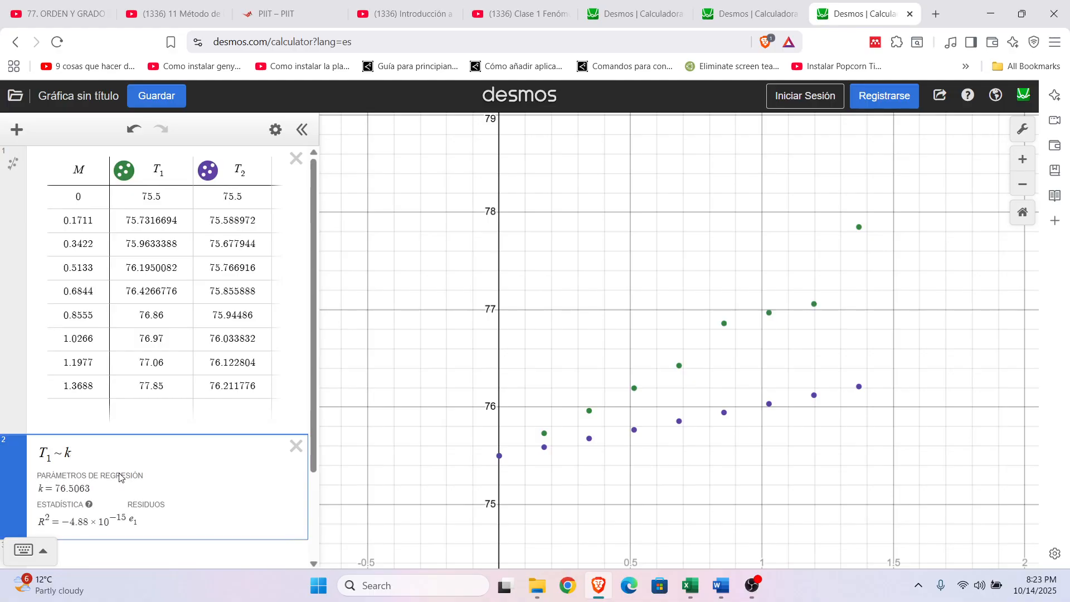
left_click(597, 587)
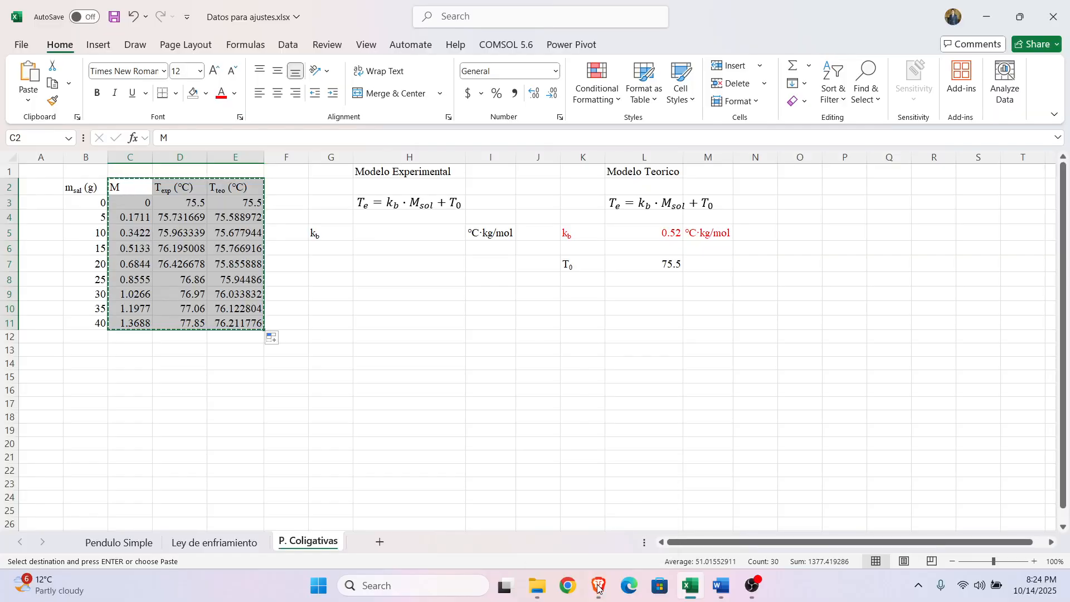
left_click(593, 584)
type("*")
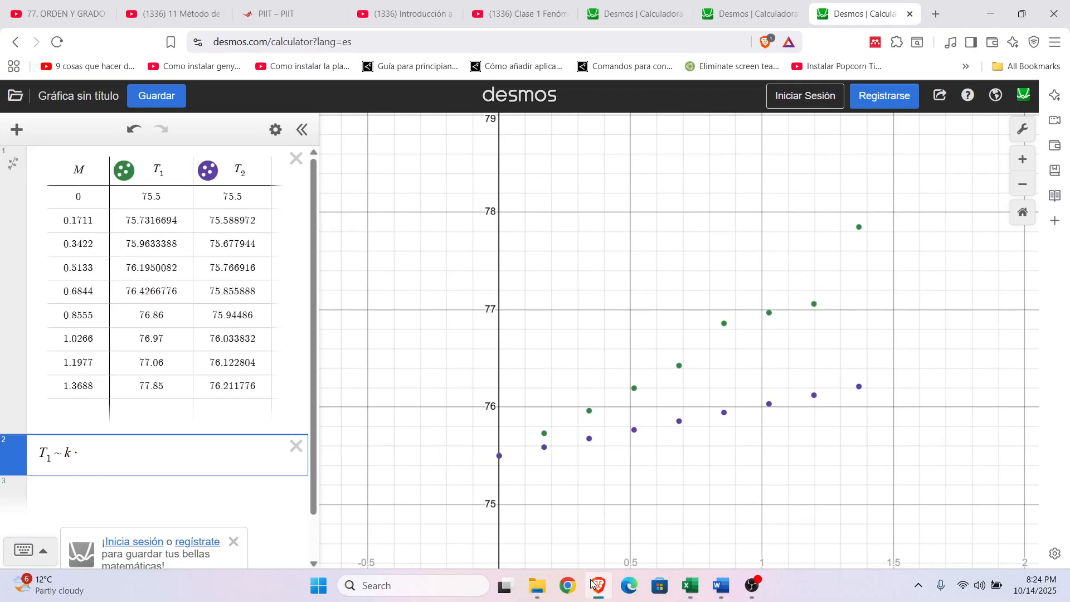
type("M")
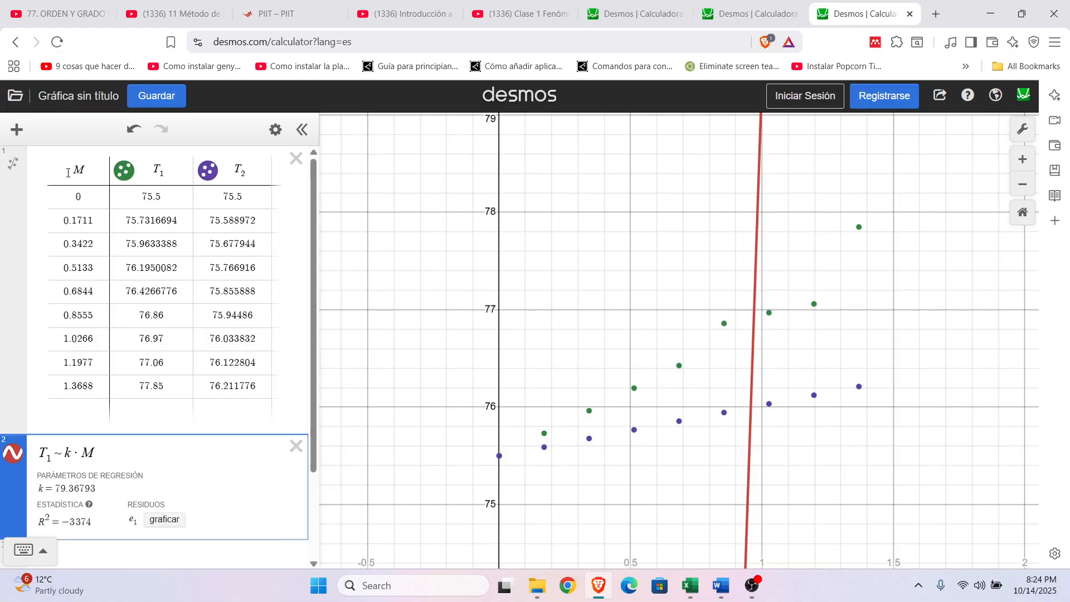
Step: Look up T_0 in the Excel sheet and add it to the Desmos regression as a constant, giving T_1 ~ k · M + 75.5
left_click(693, 586)
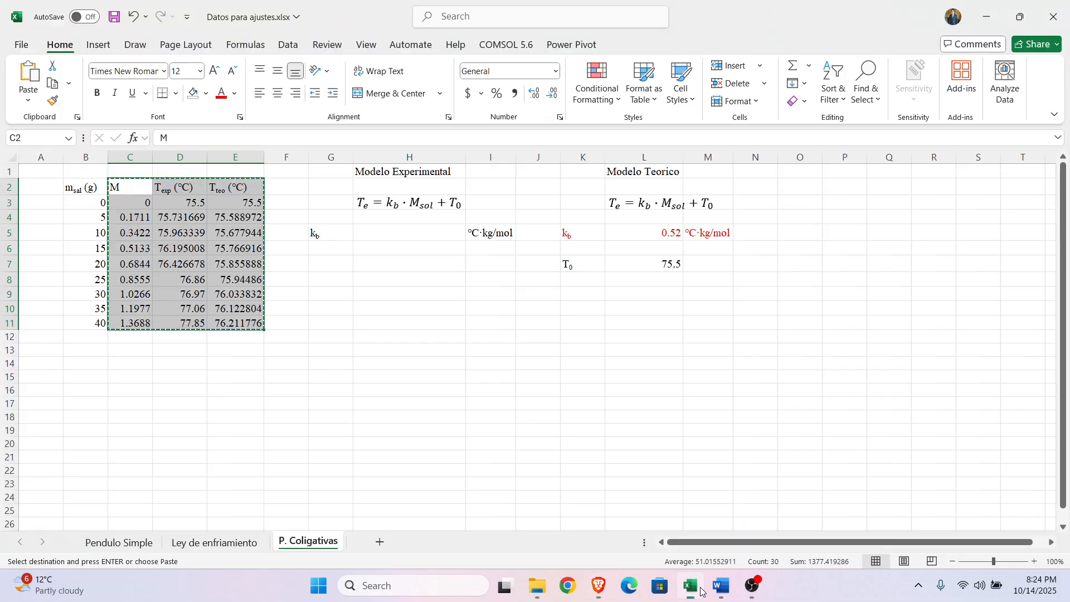
left_click(700, 591)
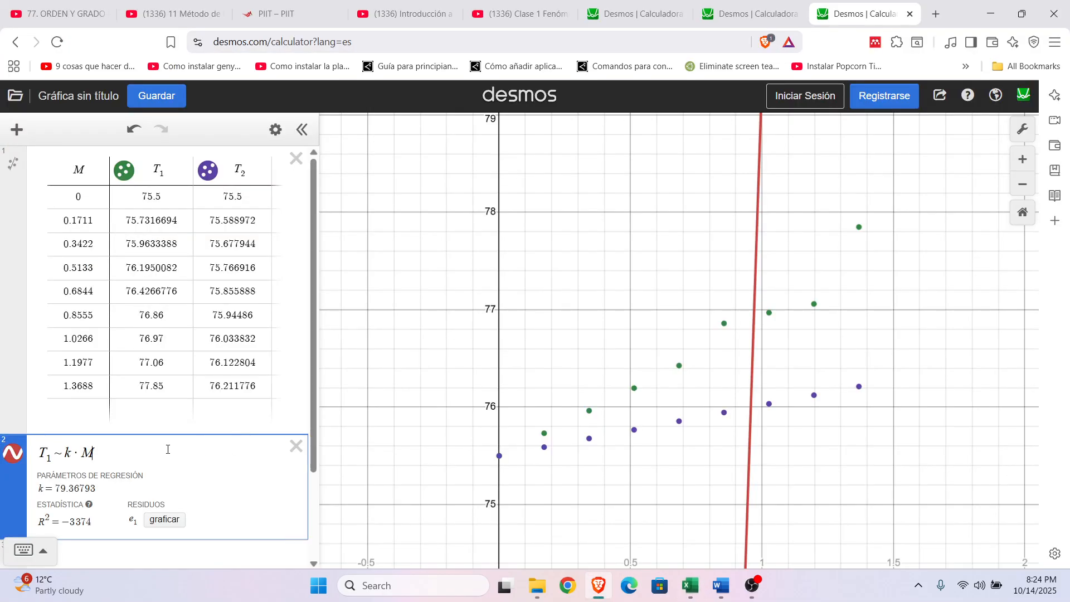
type("+")
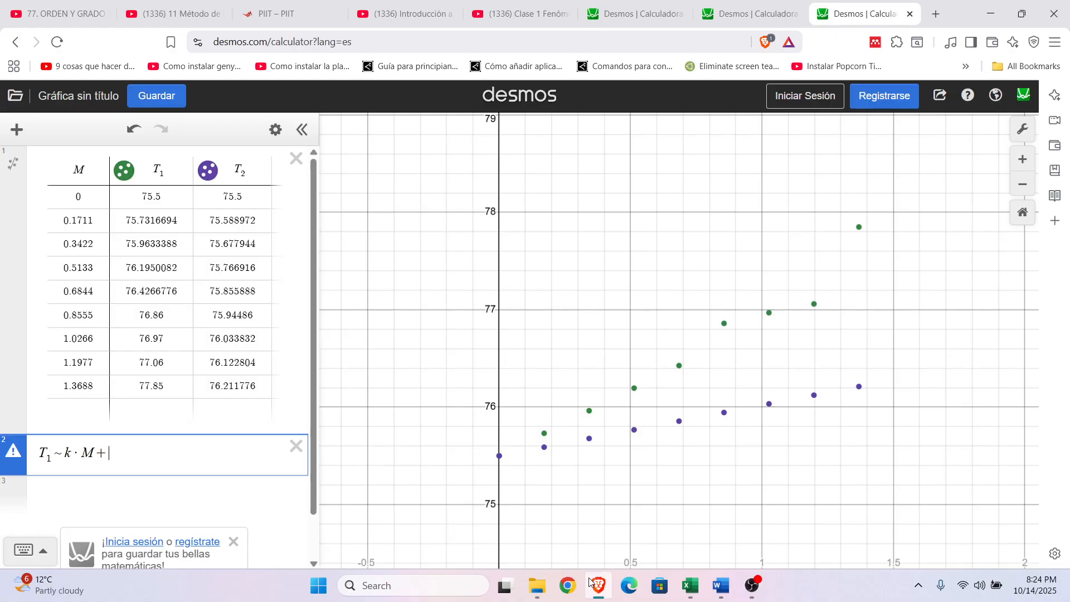
left_click(681, 584)
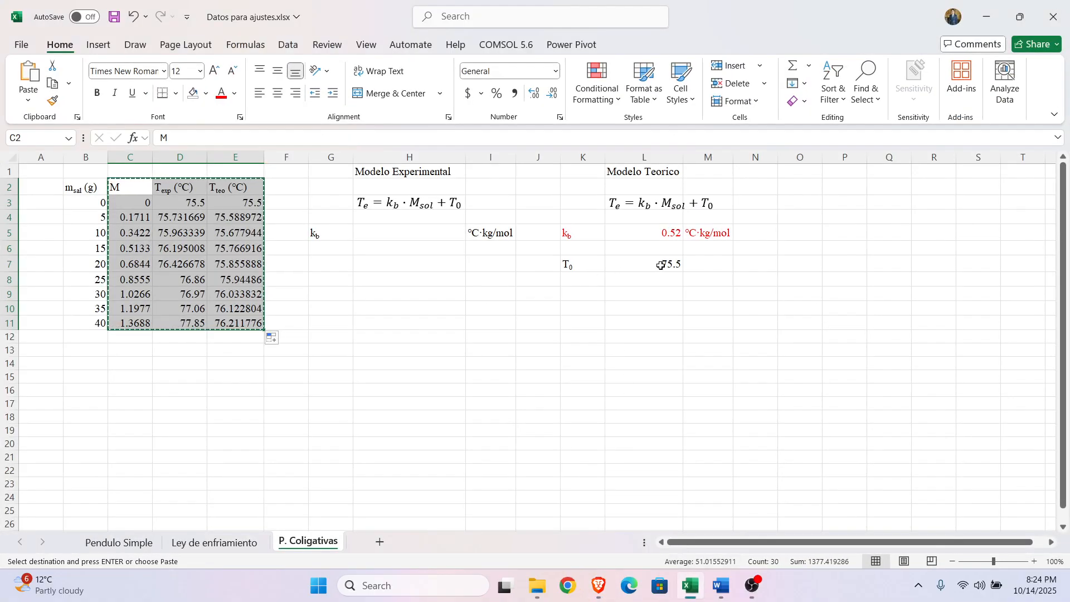
left_click(598, 586)
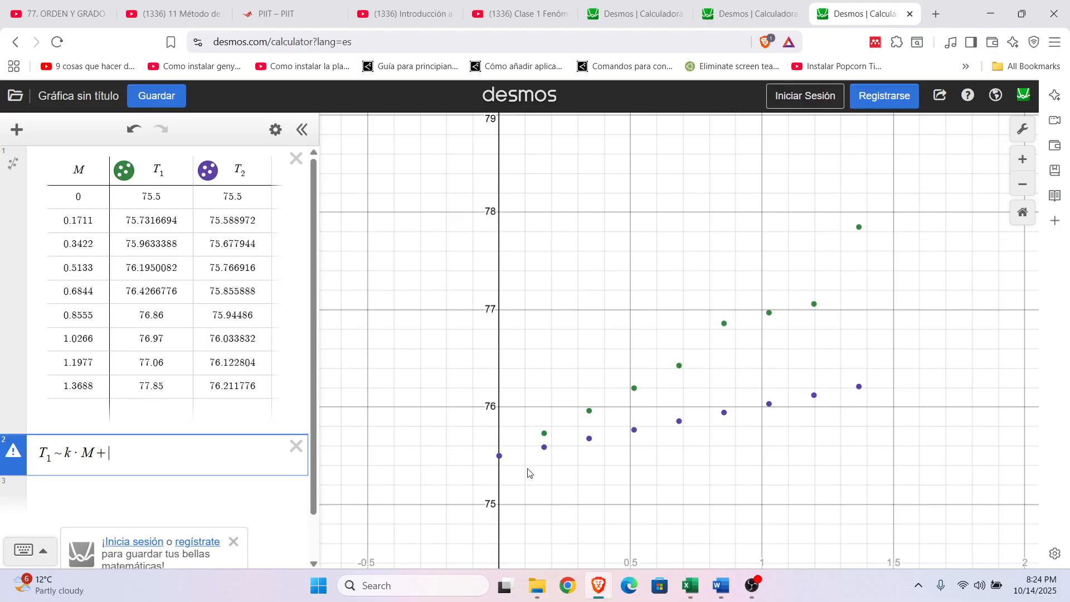
type("75.5")
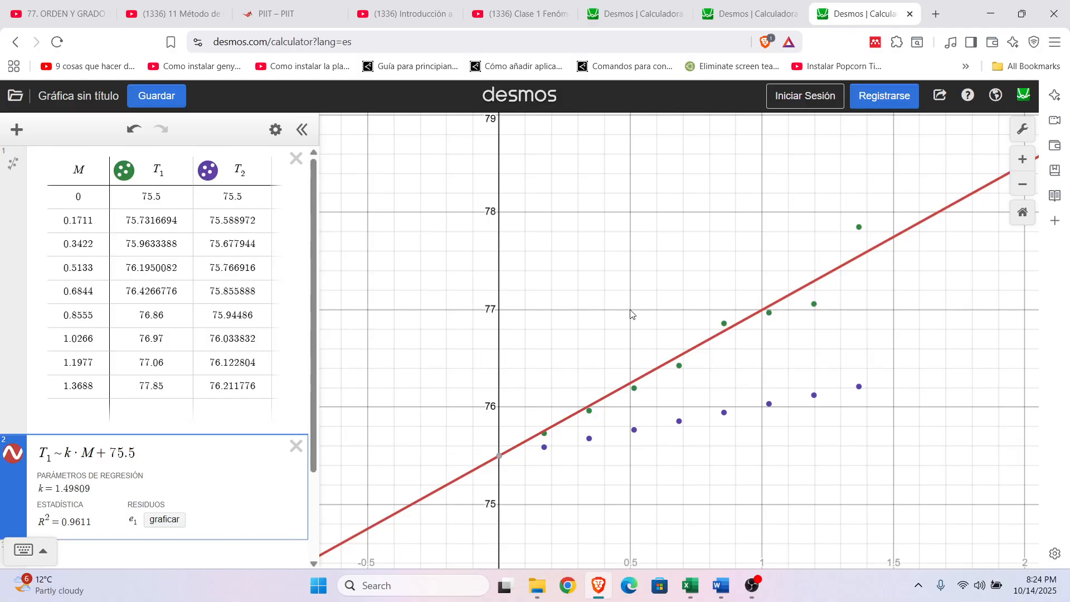
left_click_drag(549, 352, 510, 336)
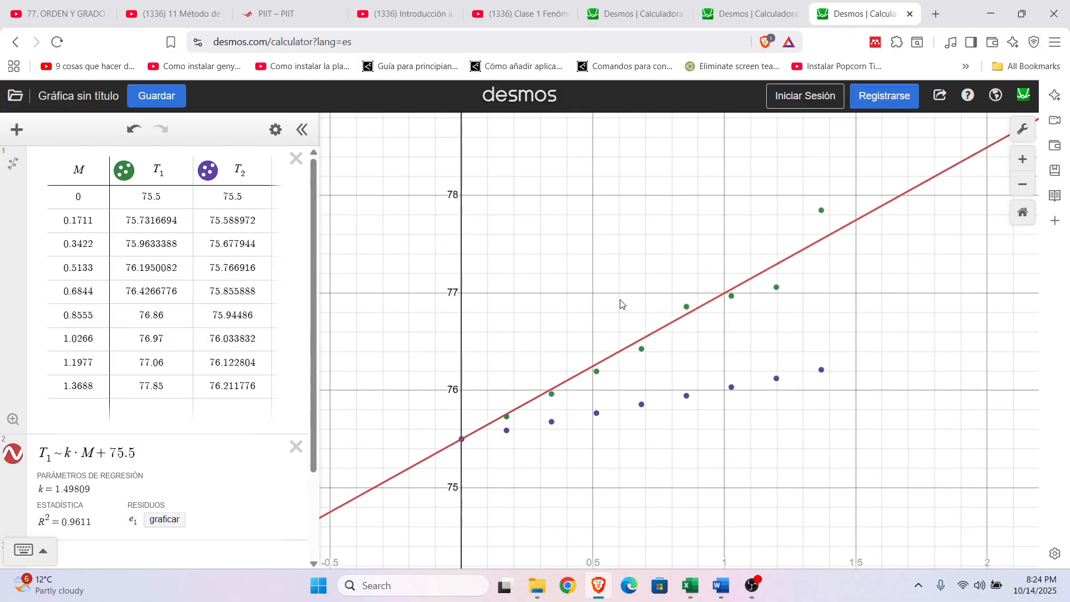
scroll(623, 304, "up", 1)
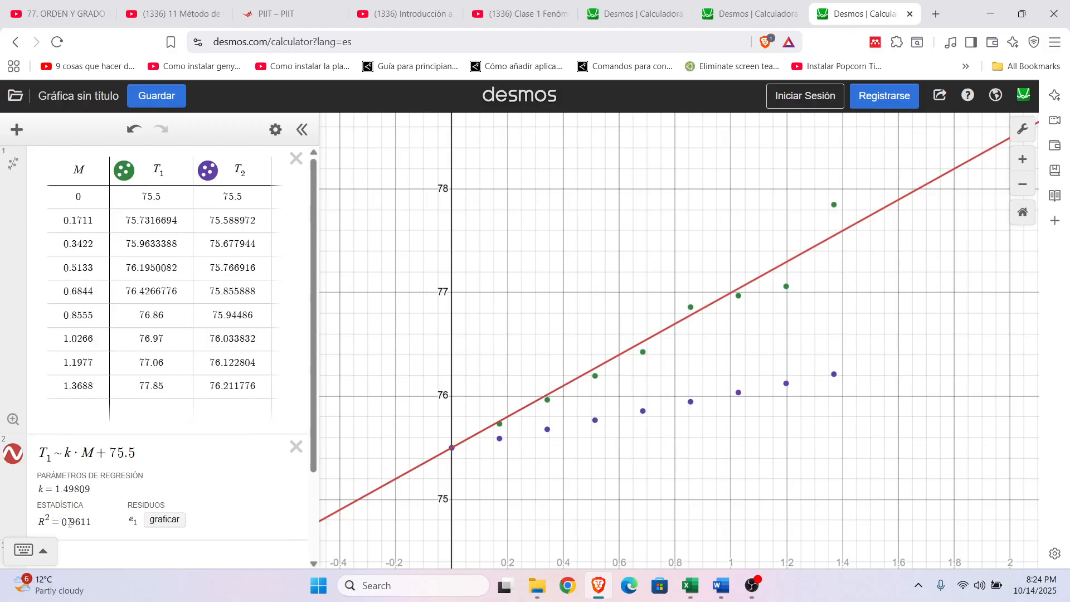
scroll(313, 353, "down", 1)
scroll(309, 358, "up", 1)
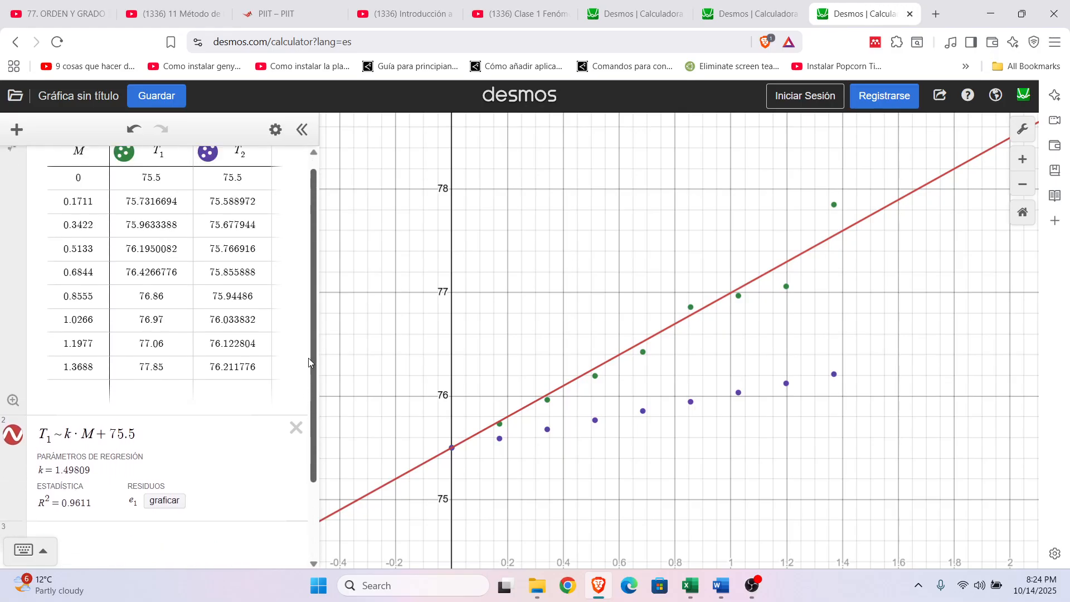
left_click_drag(921, 307, 917, 308)
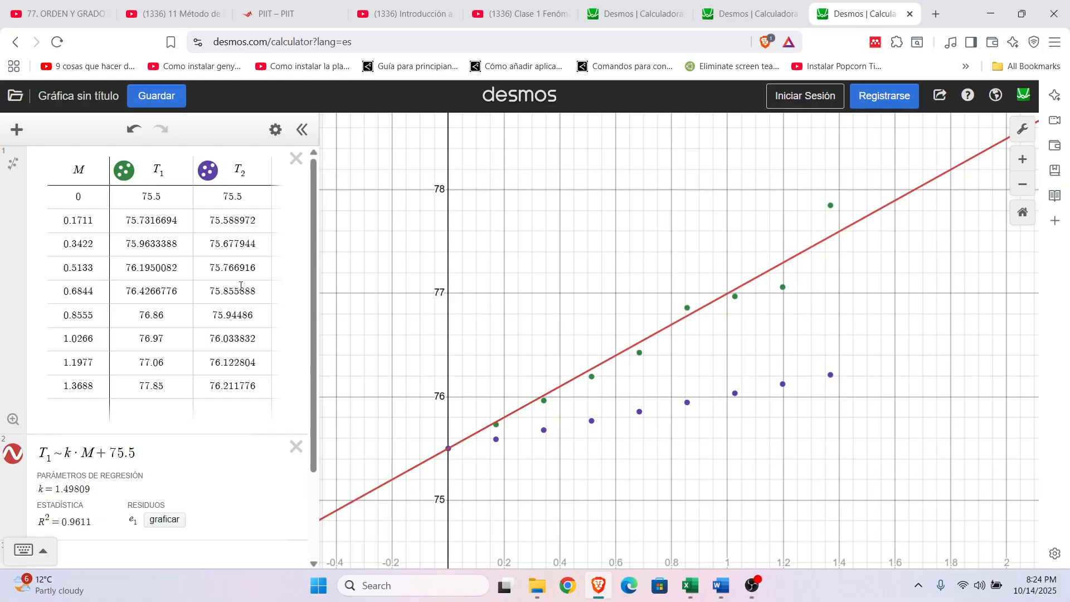
Step: Start a regression on the theoretical temperatures in a new expression below the T_1 fit by entering T_2 ~
scroll(241, 285, "down", 2)
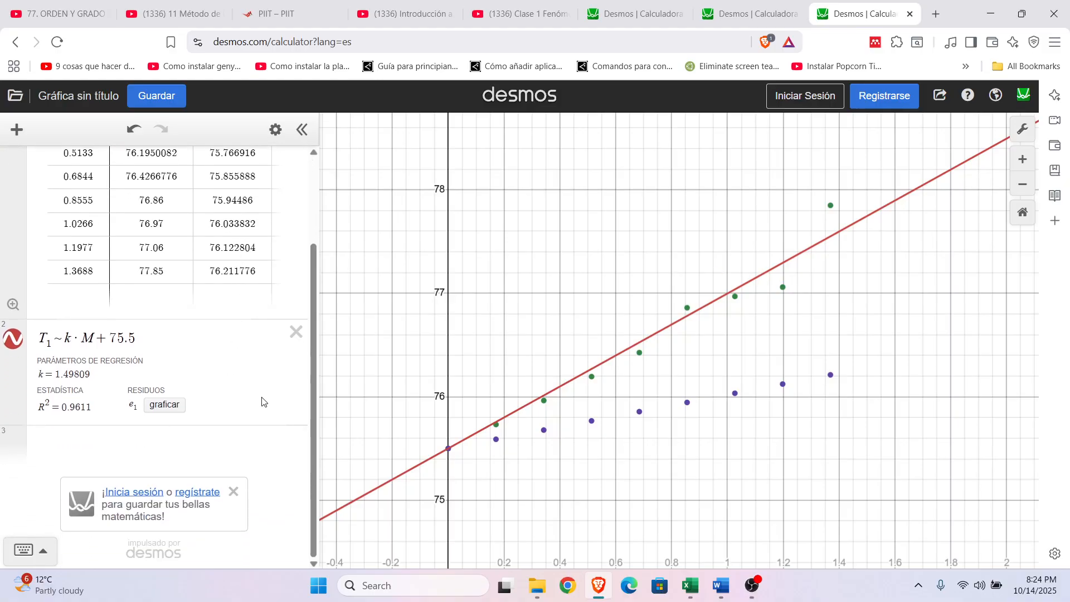
scroll(234, 386, "up", 2)
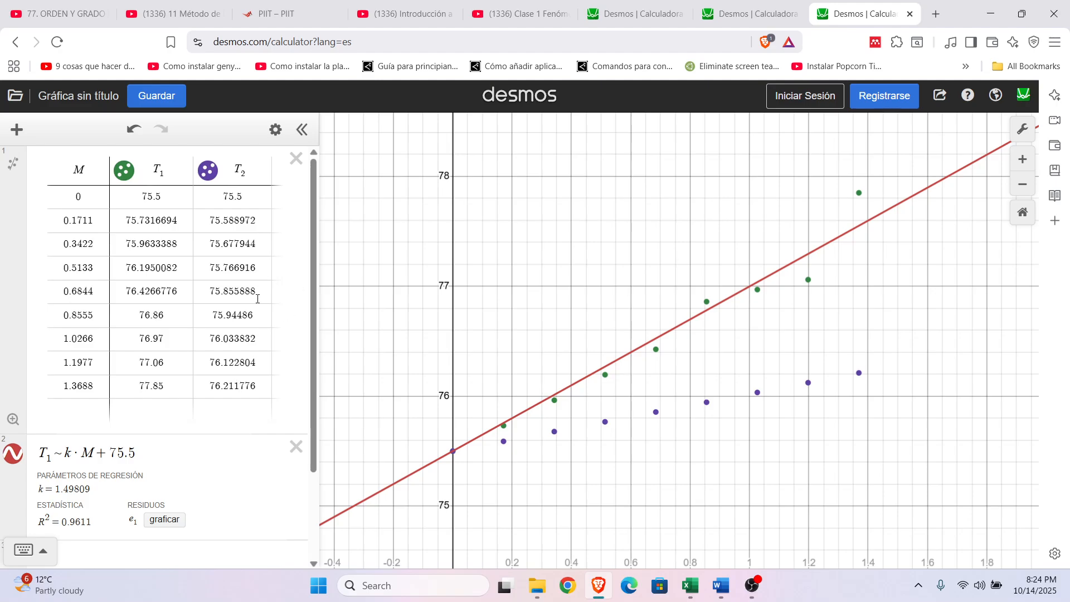
scroll(212, 299, "down", 2)
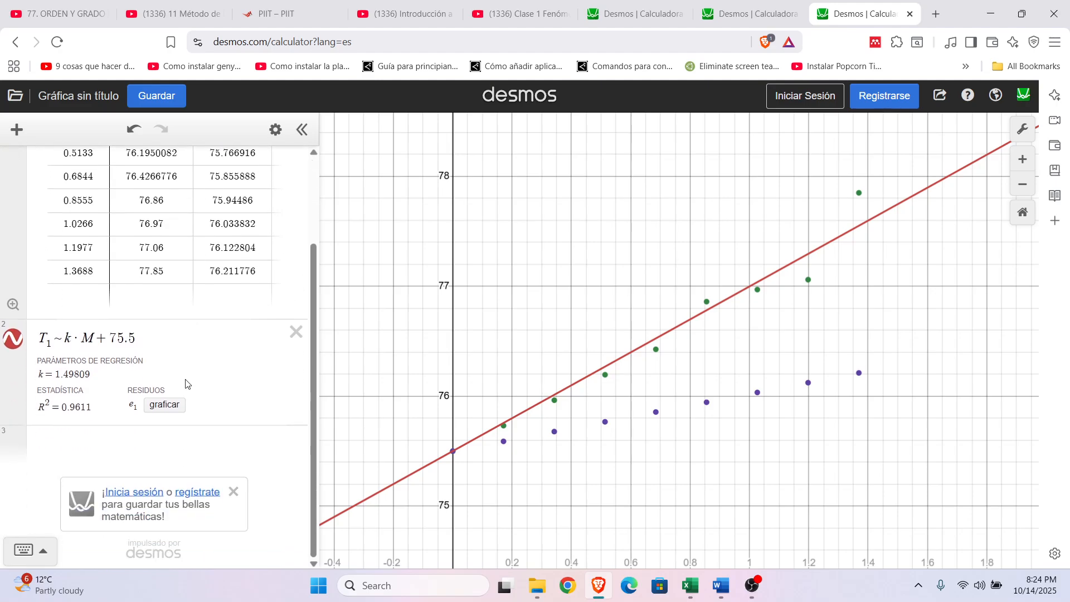
left_click(142, 436)
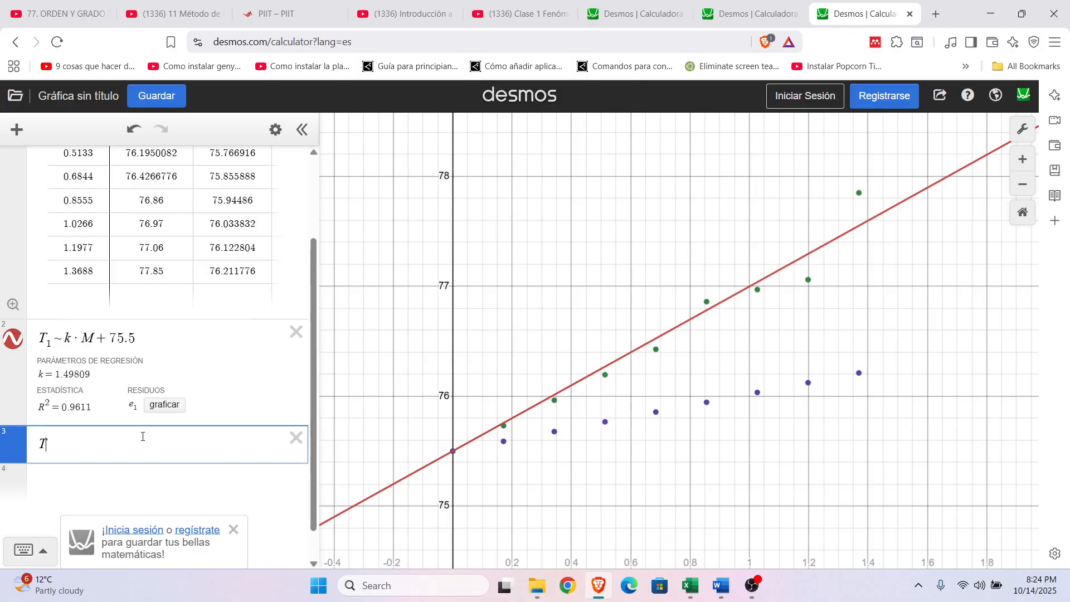
type("T_2")
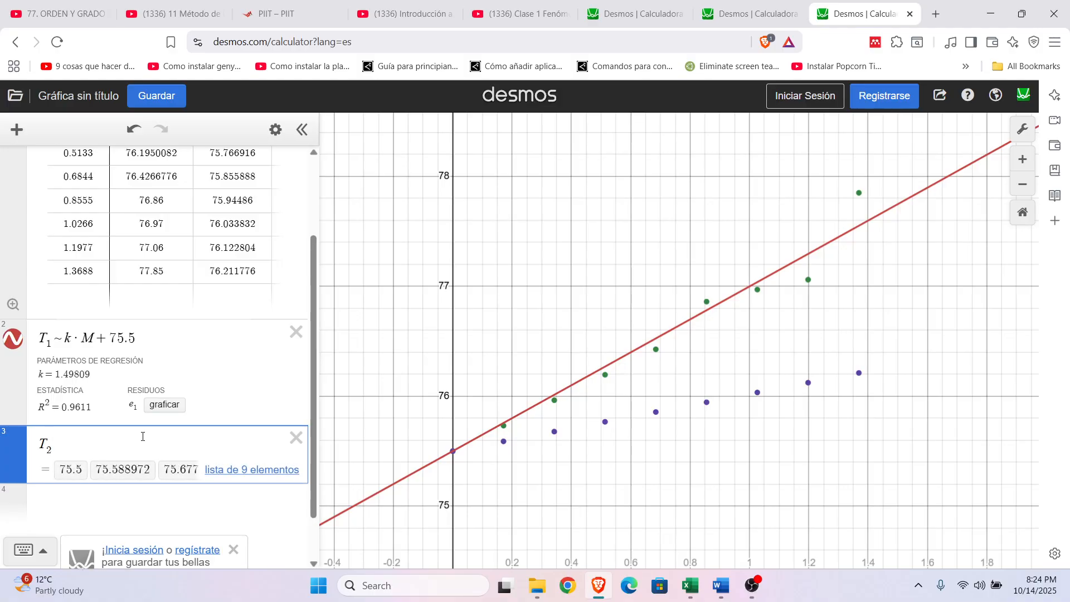
left_click(24, 550)
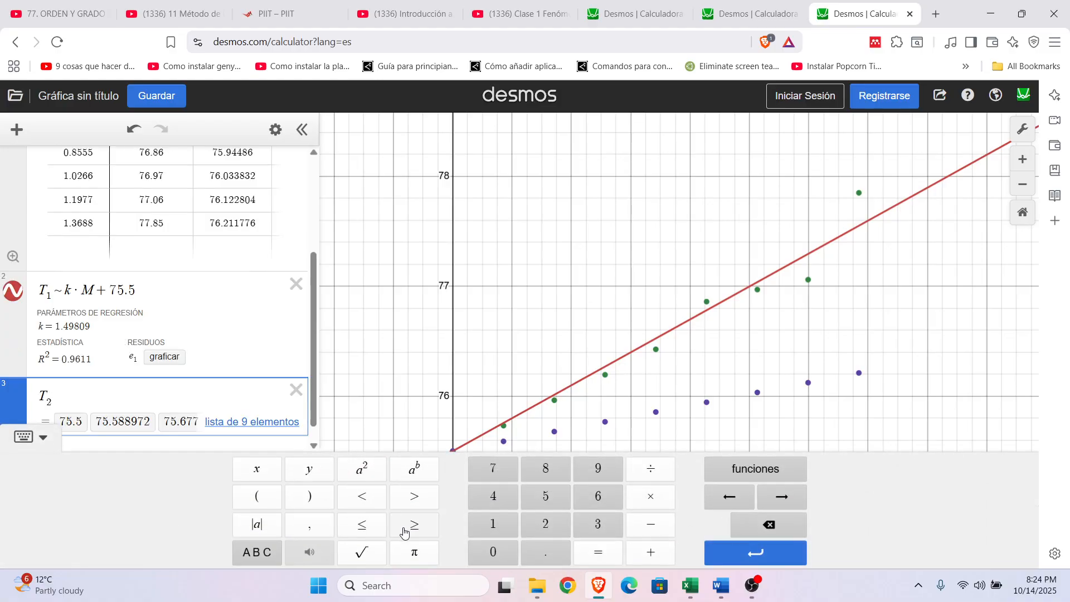
left_click(259, 552)
left_click(606, 552)
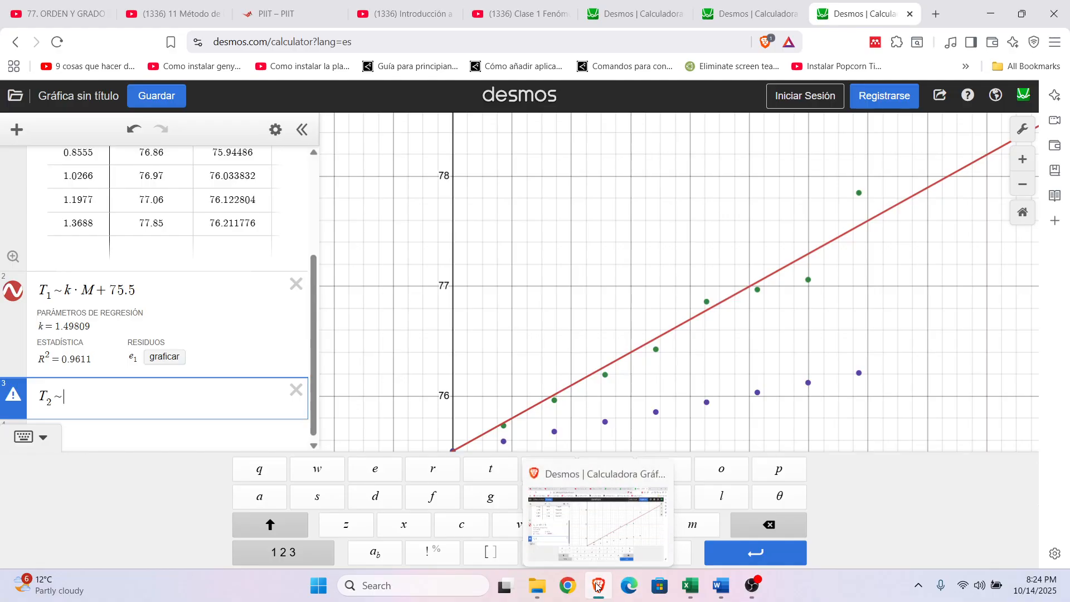
Step: Look up the theoretical k_b in the Excel sheet and complete the Desmos regression as T_2 ~ 0.52 · M + 75.5
left_click(690, 585)
left_click(756, 377)
left_click(676, 233)
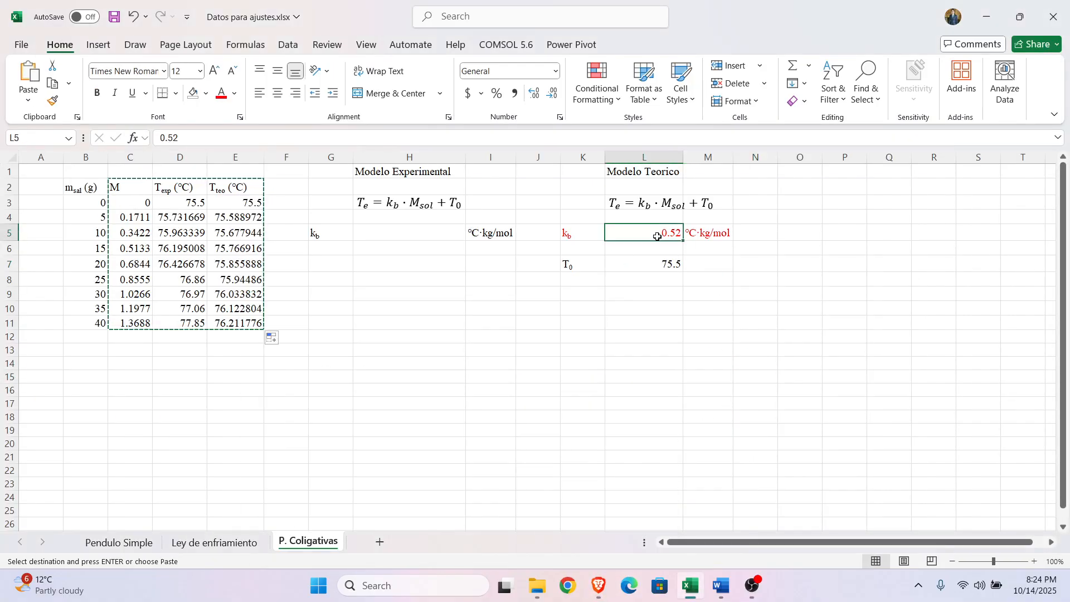
left_click(595, 583)
type("0.52")
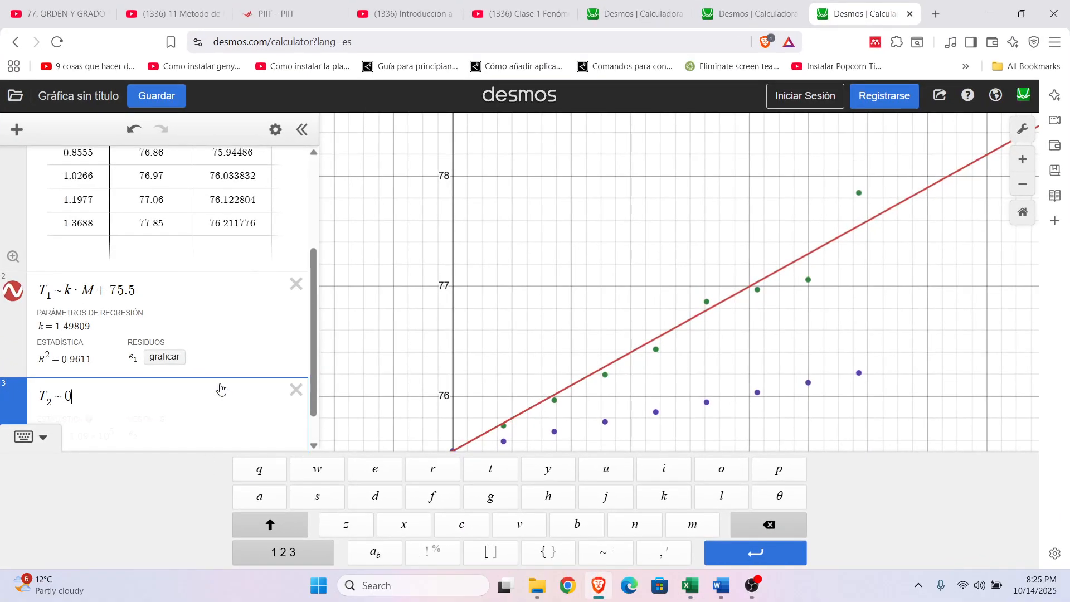
type("*")
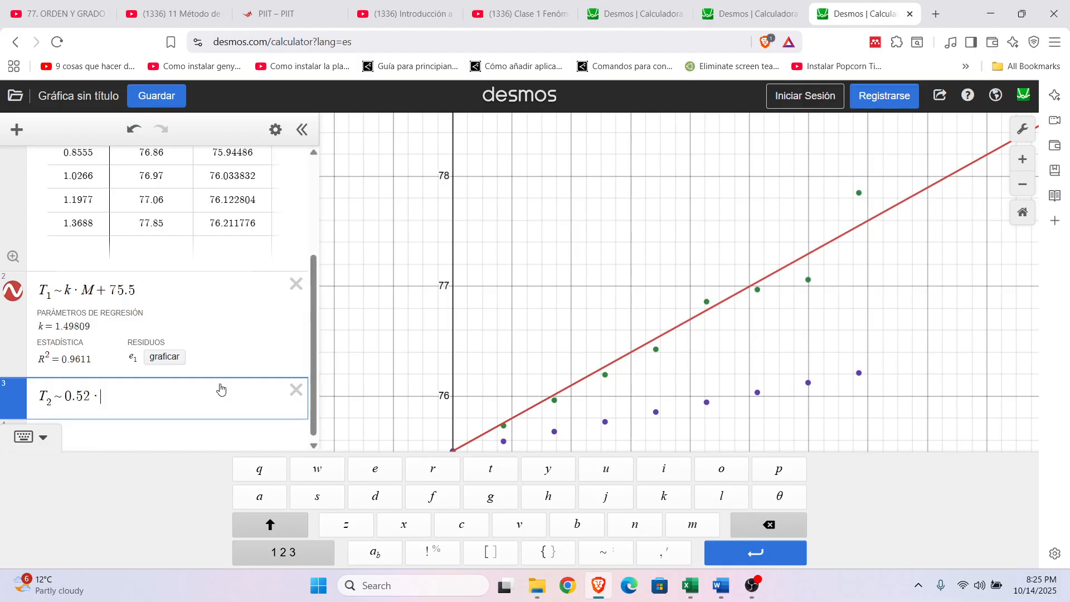
type("M")
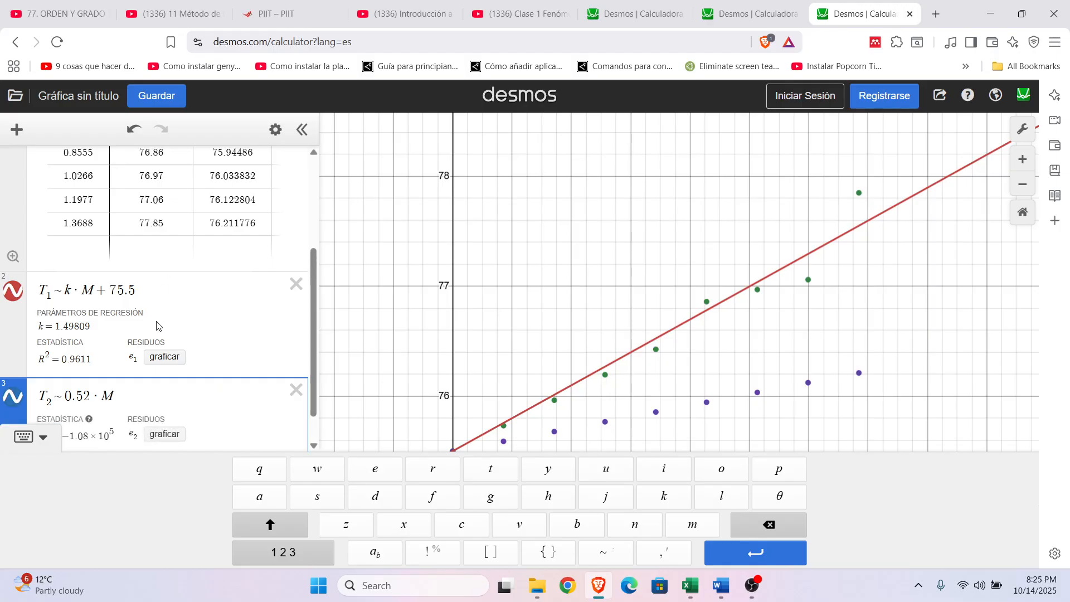
type("+75.5")
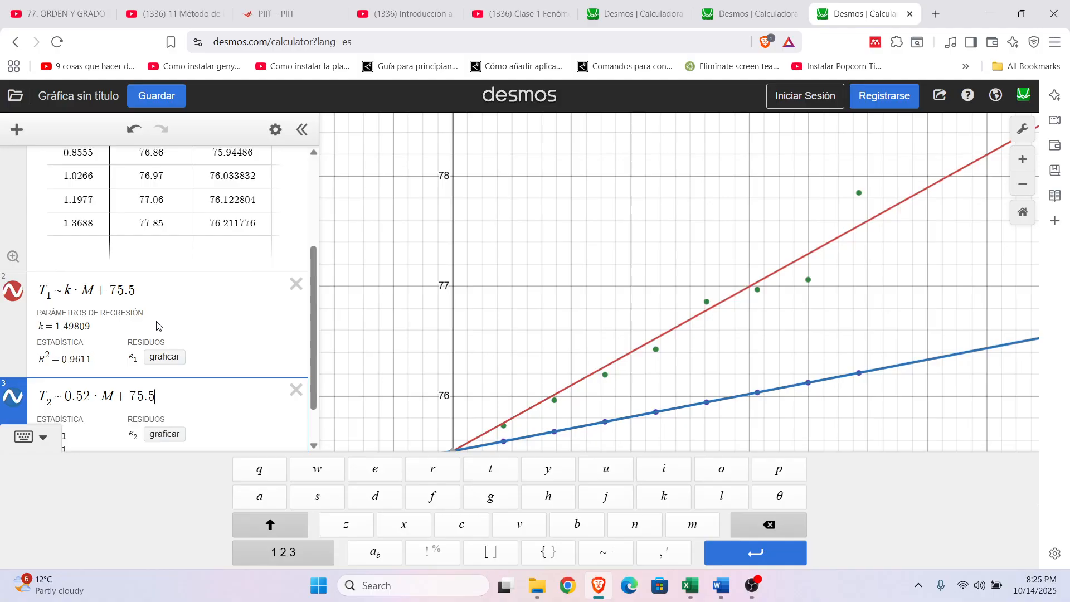
left_click(503, 262)
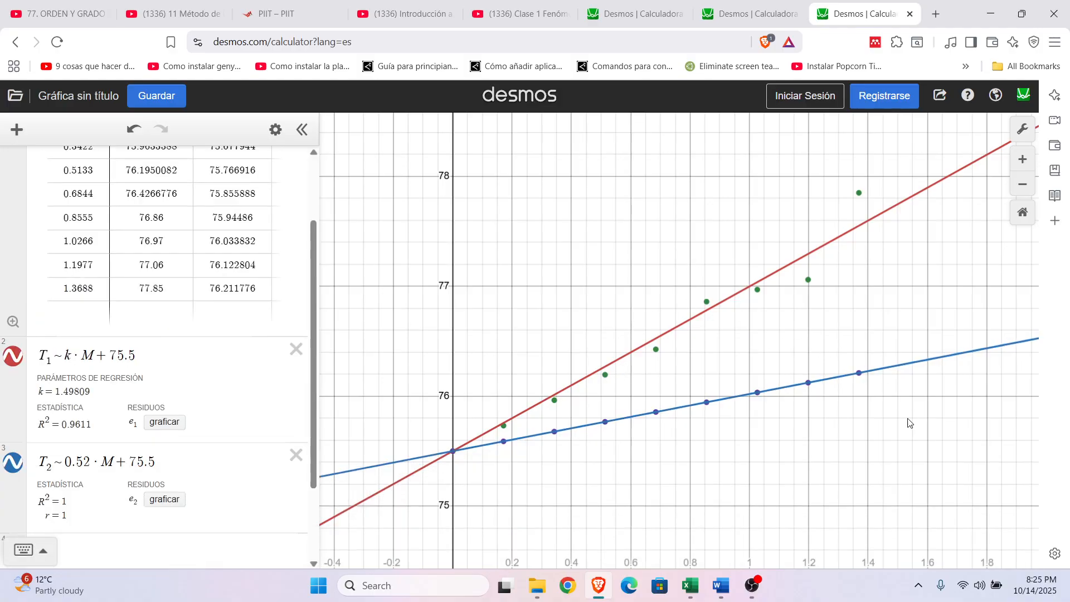
Step: Compare the experimental and theoretical boiling-point lines with their data points, and examine the table and both regressions' parameters and statistics
left_click_drag(946, 437, 852, 446)
scroll(851, 353, "down", 1)
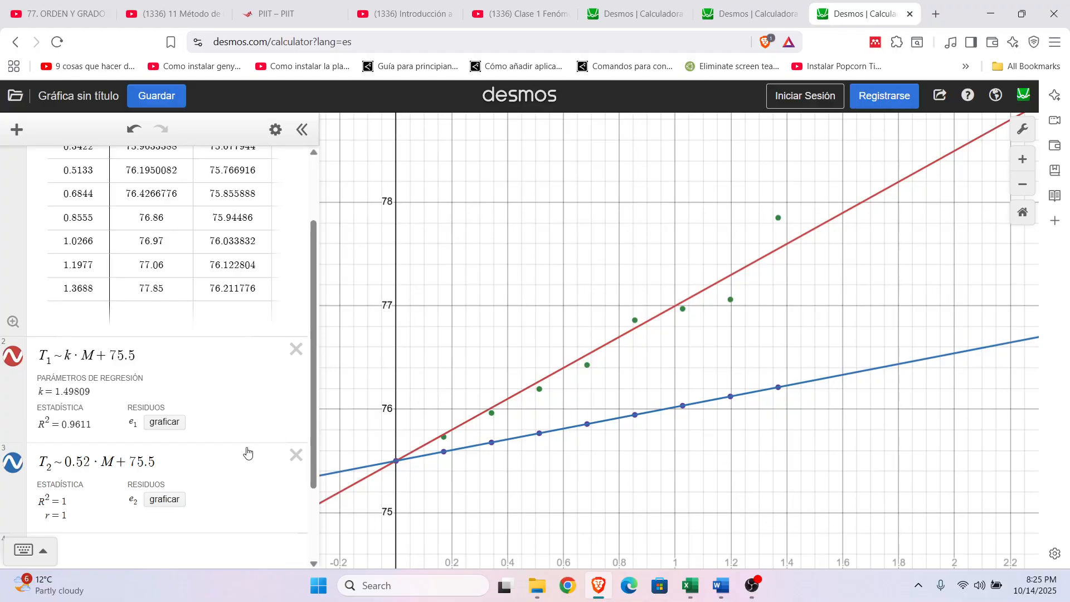
scroll(248, 453, "up", 2)
scroll(262, 443, "down", 4)
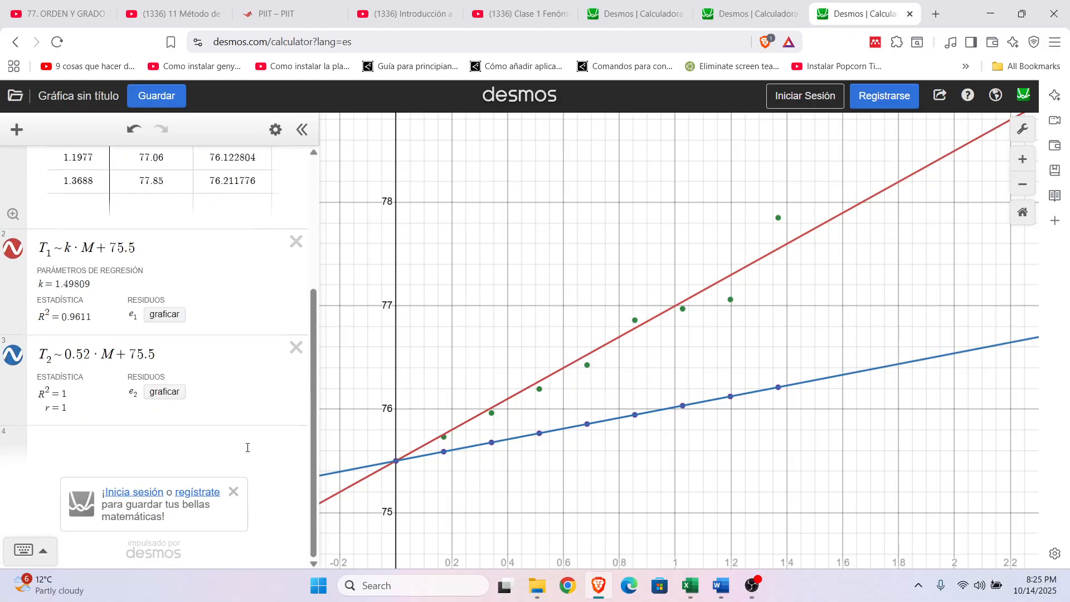
scroll(274, 436, "up", 4)
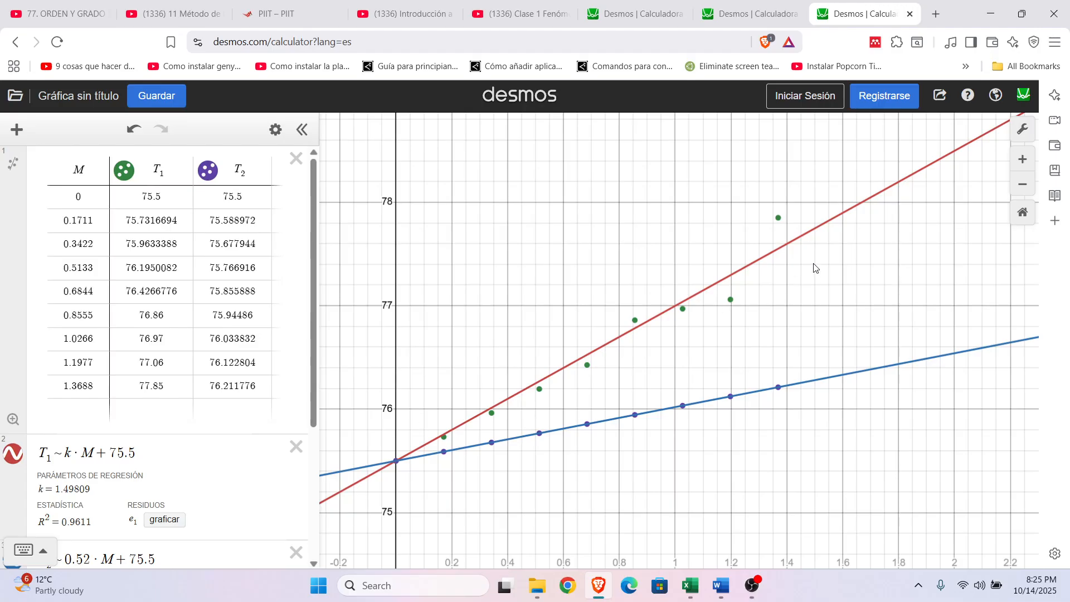
scroll(476, 400, "down", 1)
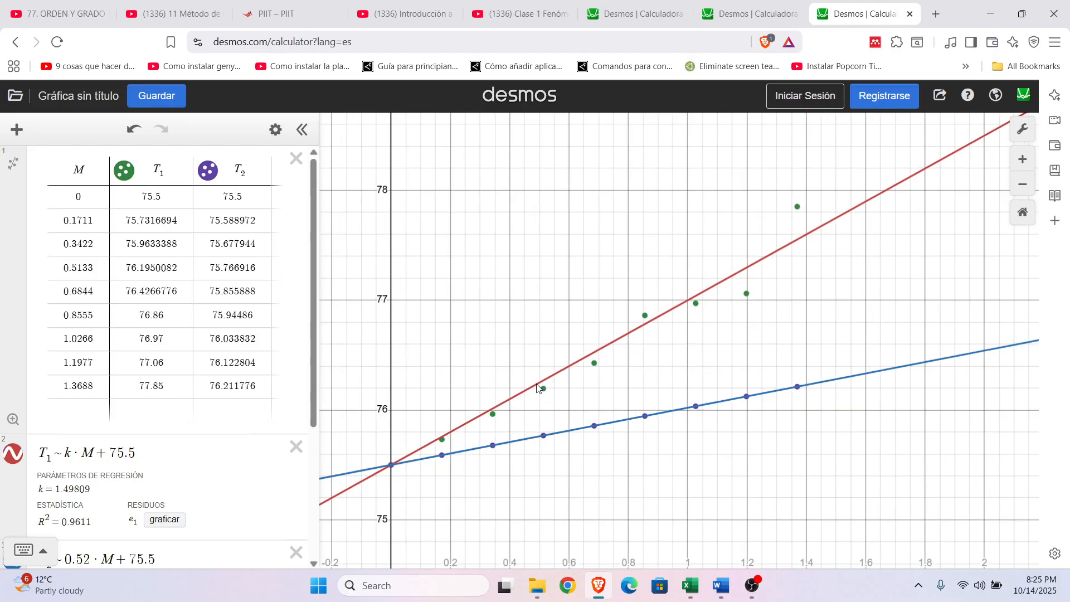
scroll(539, 389, "down", 2)
left_click_drag(771, 435, 711, 458)
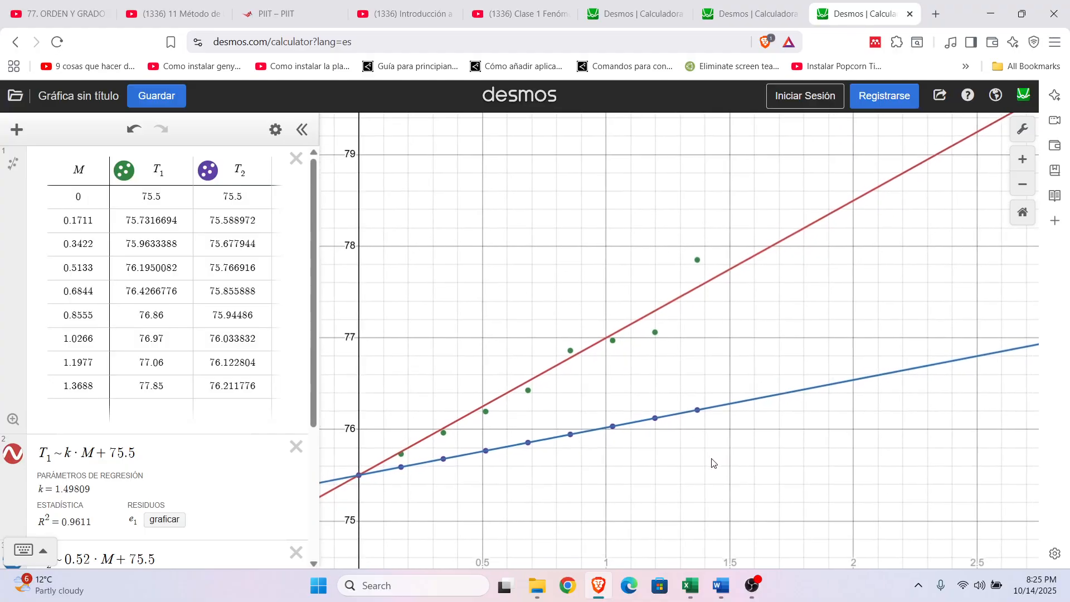
scroll(711, 459, "up", 1)
left_click_drag(646, 470, 684, 487)
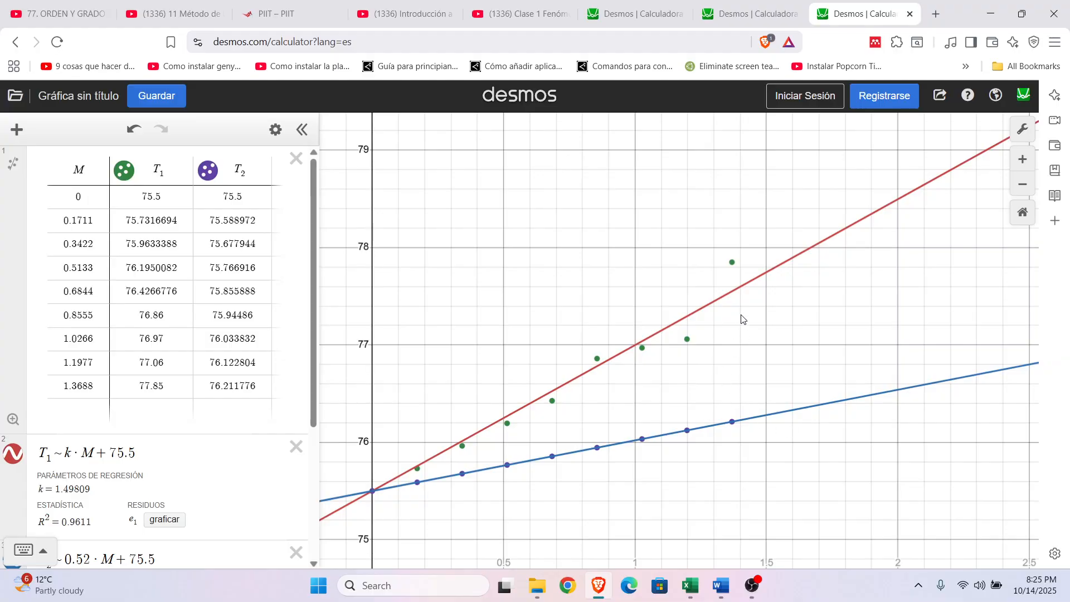
scroll(172, 363, "down", 3)
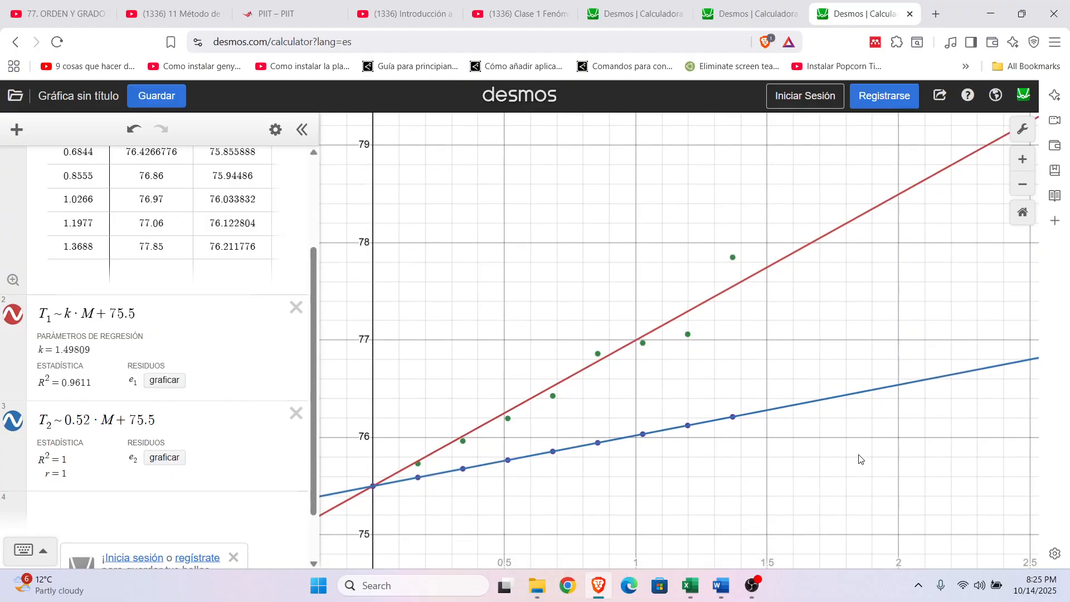
left_click_drag(764, 475, 734, 461)
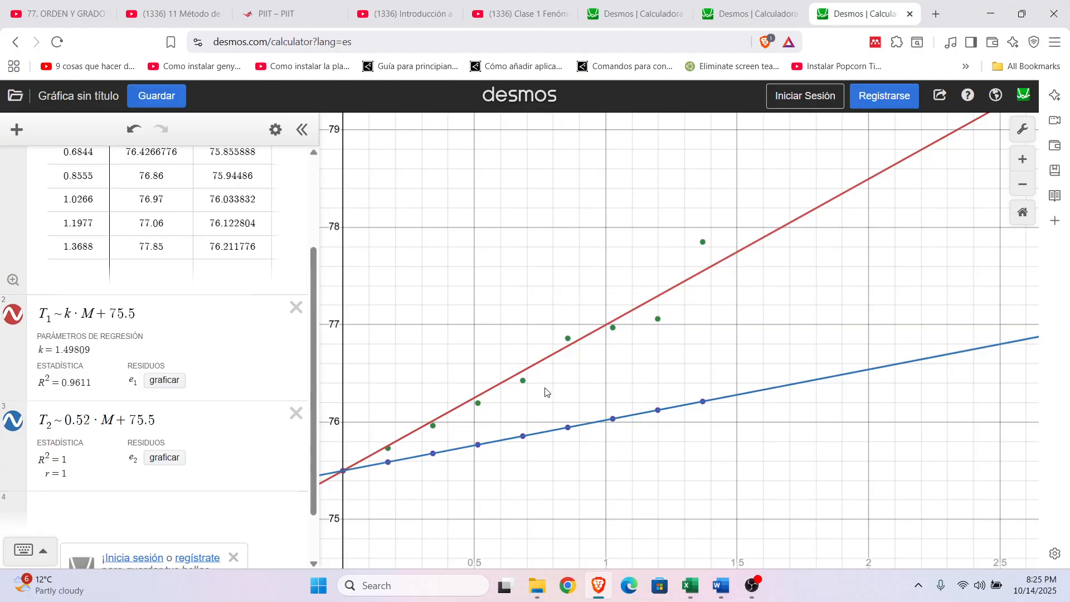
left_click_drag(789, 320, 787, 300)
Step: Review the pendulum and cooling-law graphs in Desmos and return to the two boiling-point regressions
left_click(641, 6)
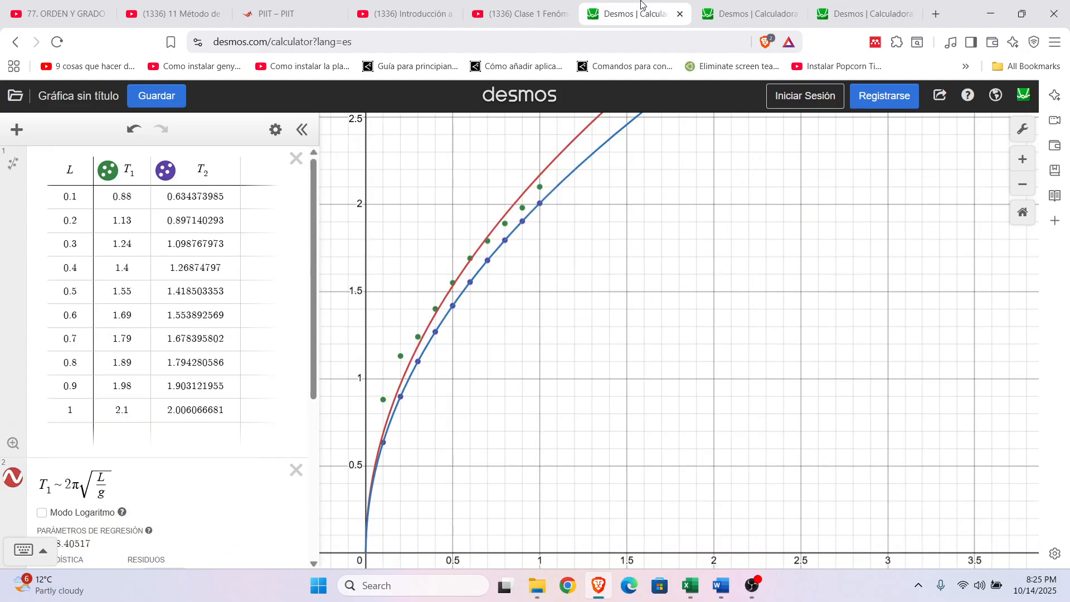
left_click_drag(627, 279, 647, 284)
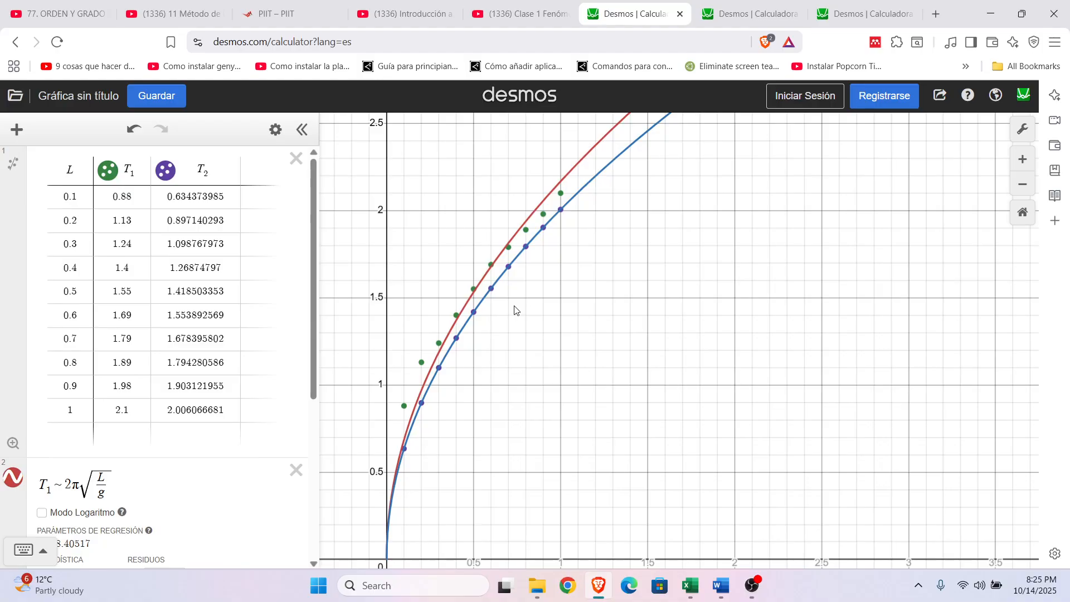
left_click(744, 14)
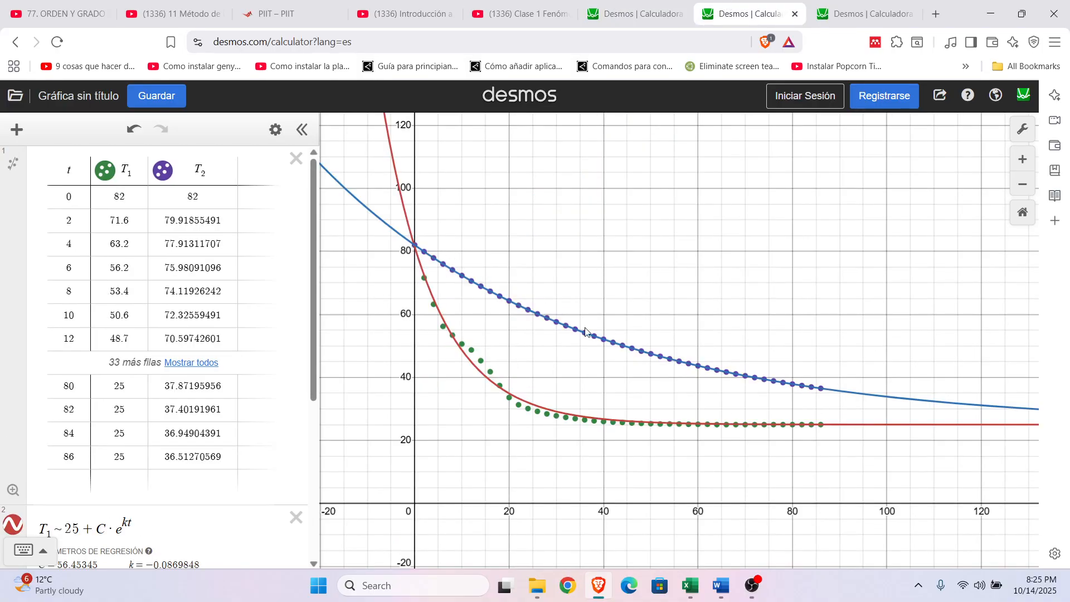
left_click(864, 5)
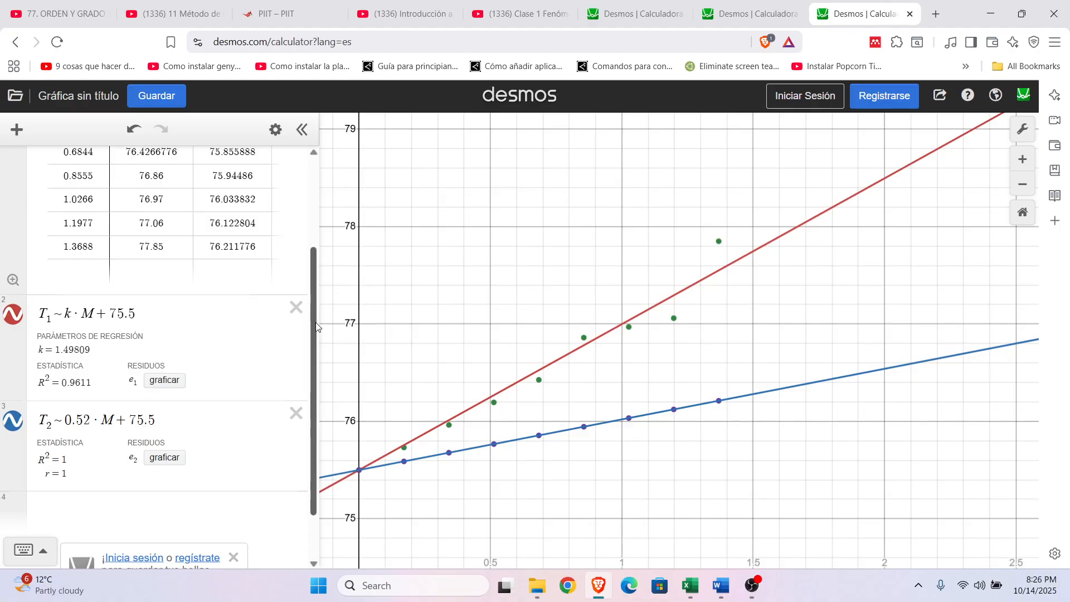
left_click_drag(313, 325, 306, 376)
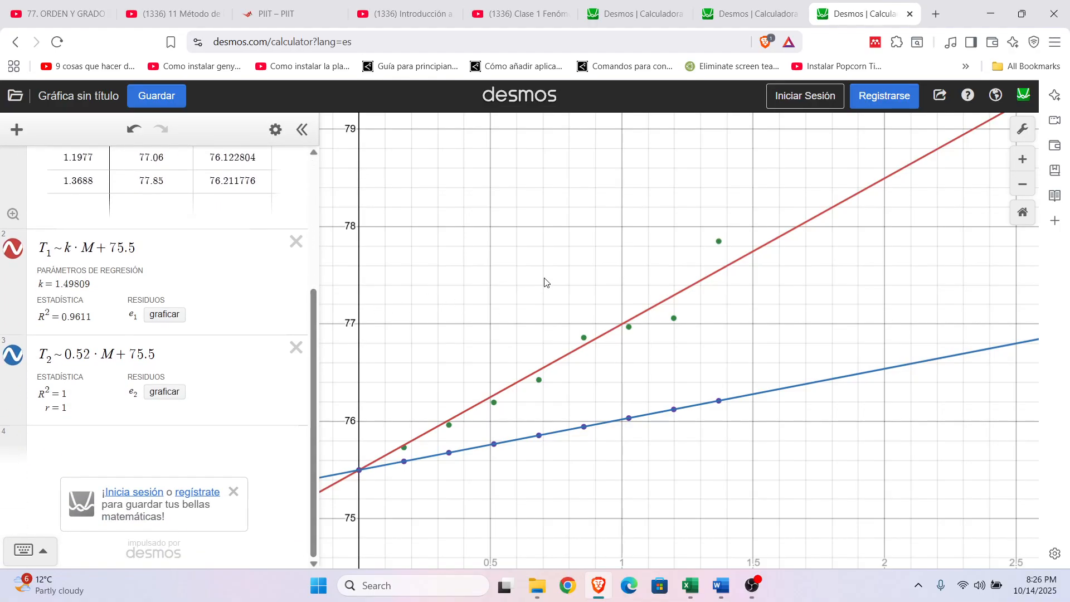
left_click(753, 585)
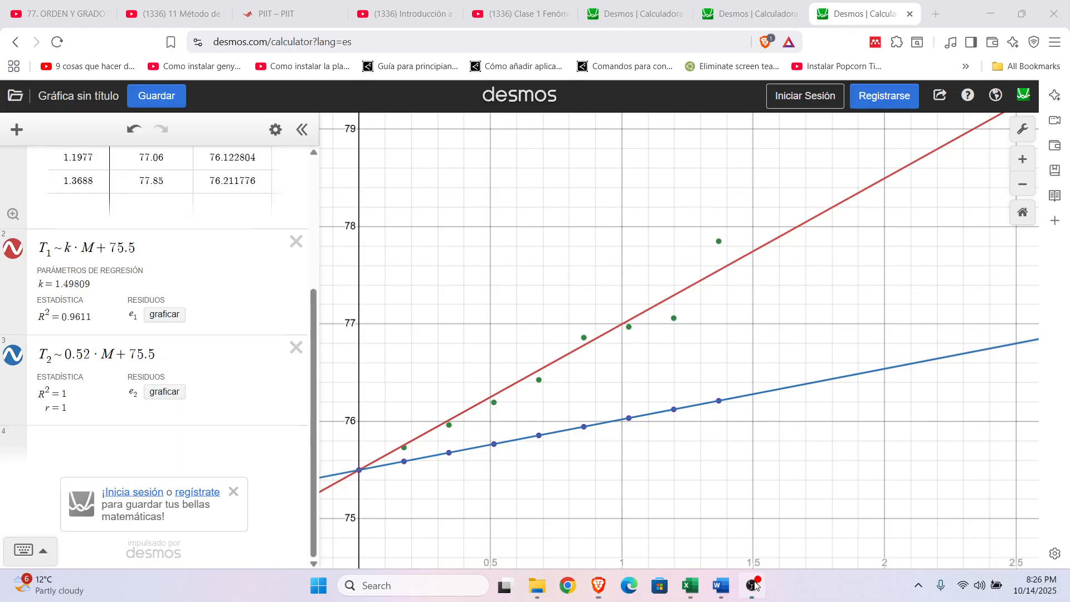